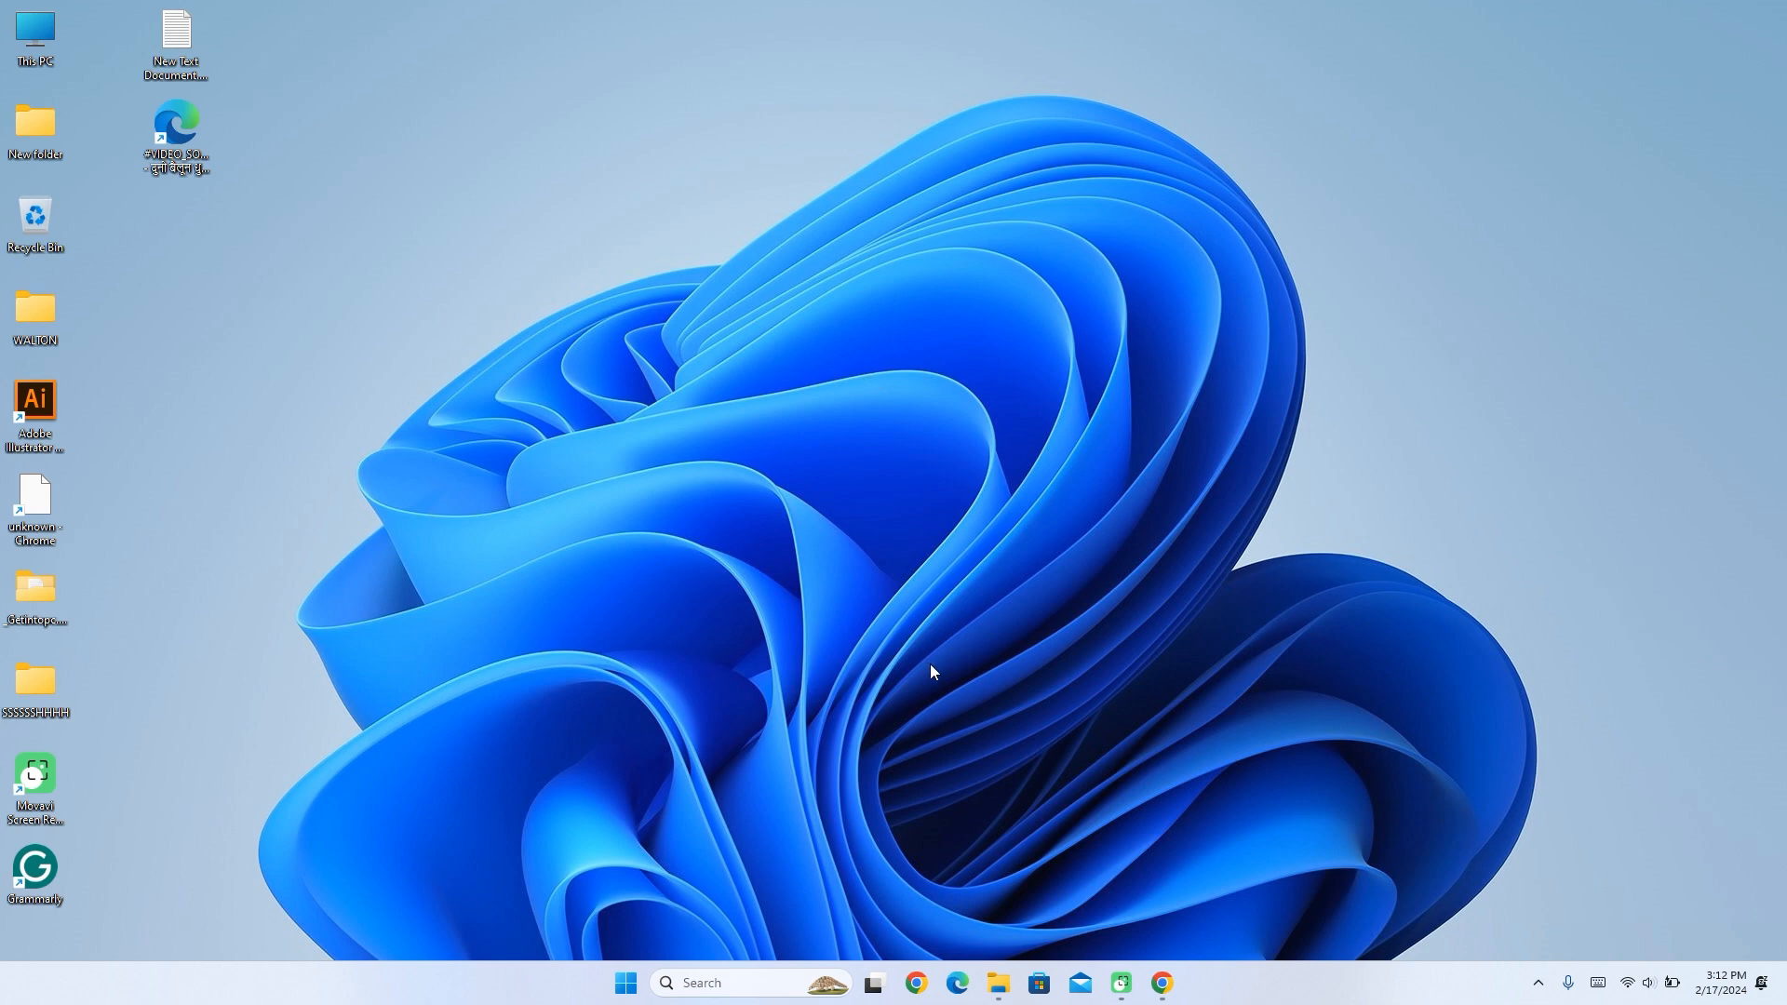
pyautogui.click(1161, 983)
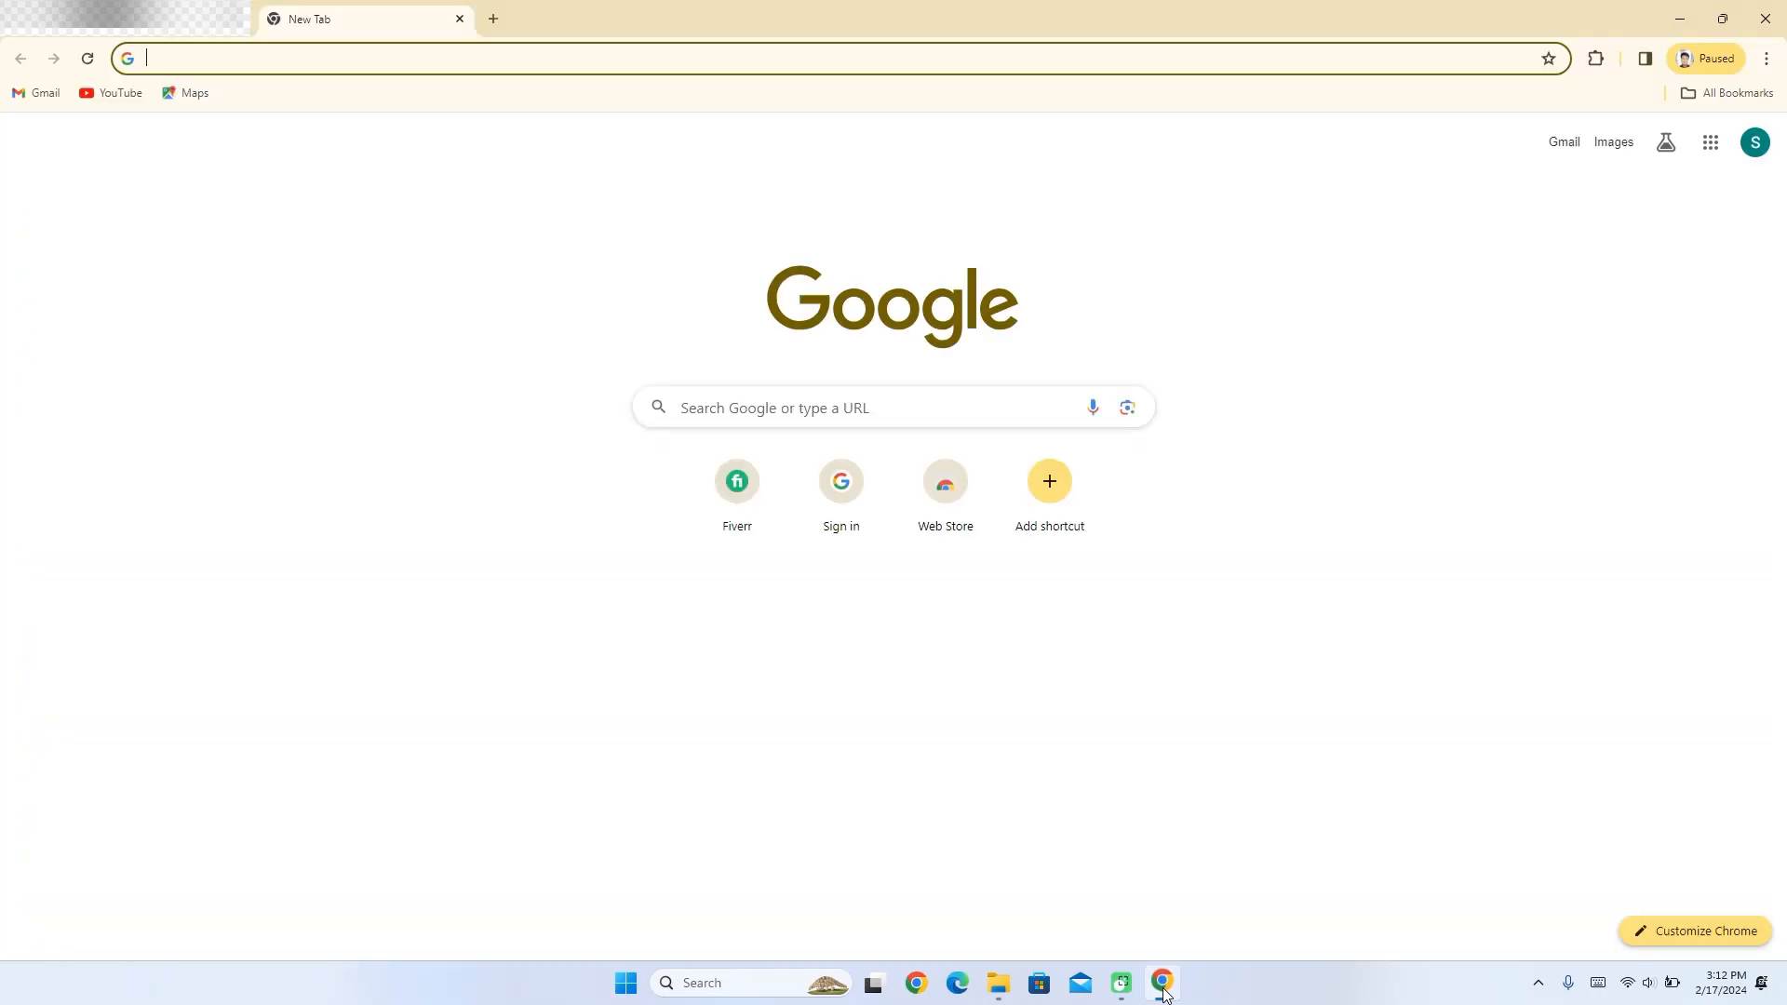
pyautogui.click(399, 65)
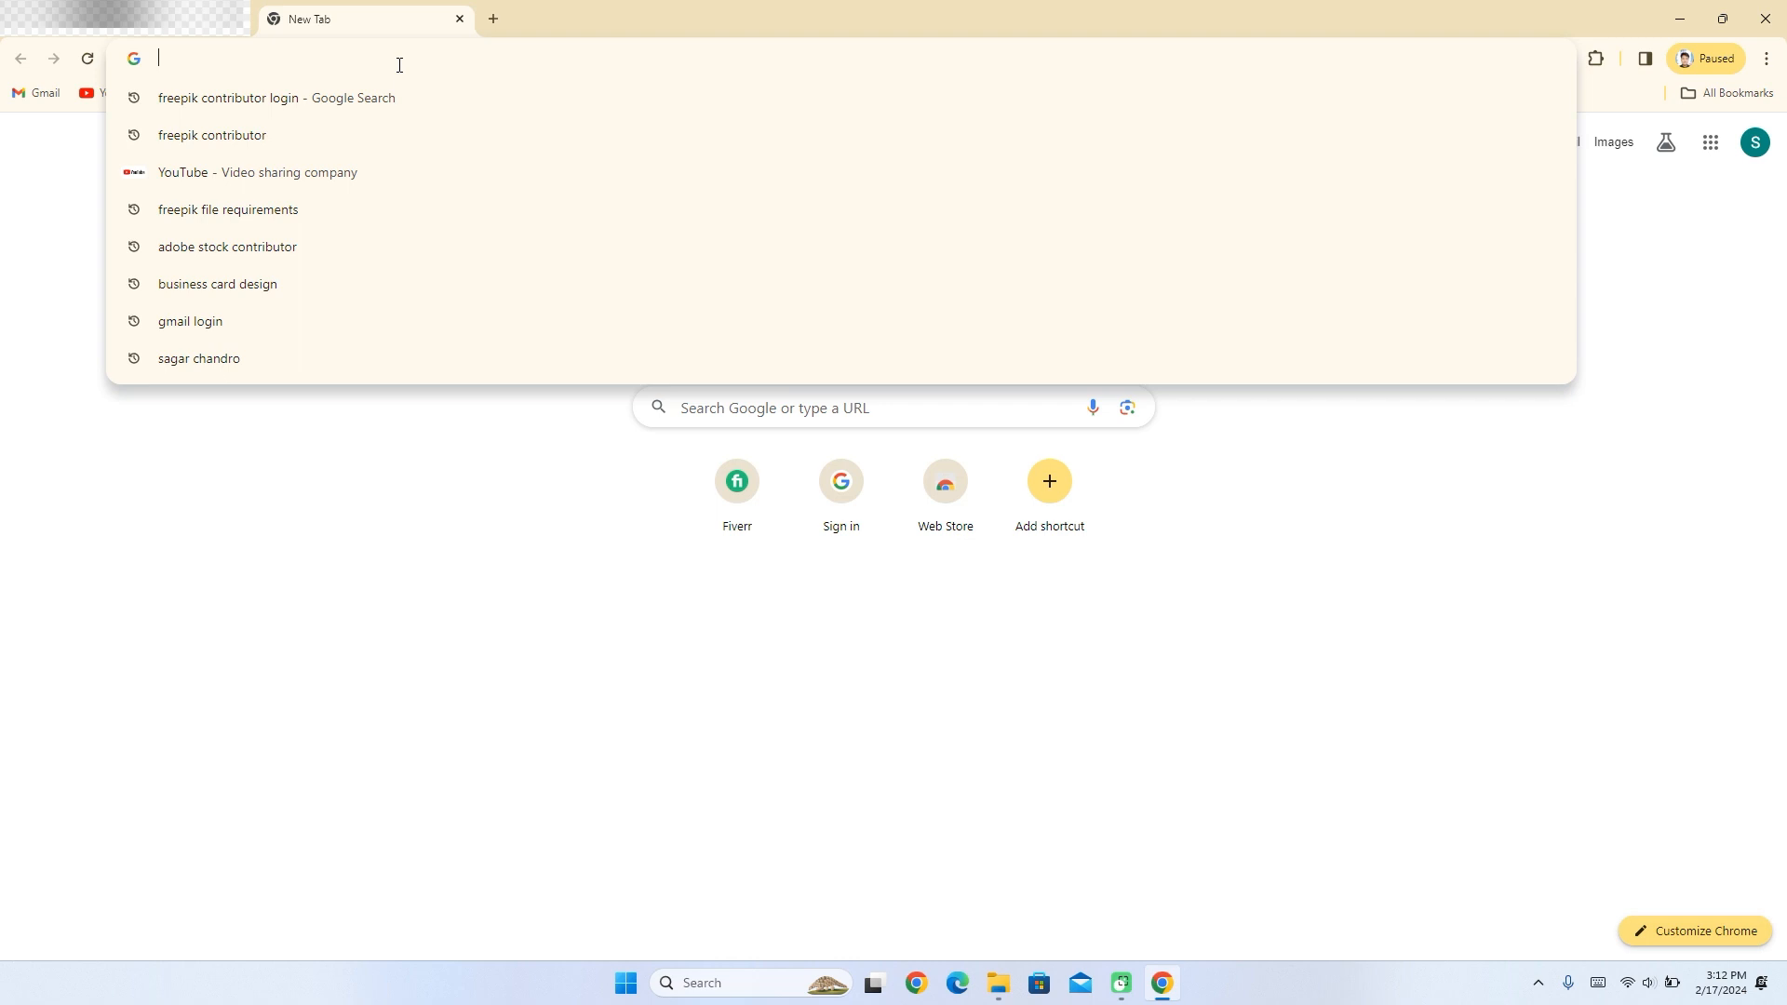
pyautogui.write('www.fiverr.com')
pyautogui.moveTo(399, 61); pyautogui.dragTo(191, 61)
pyautogui.write('p')
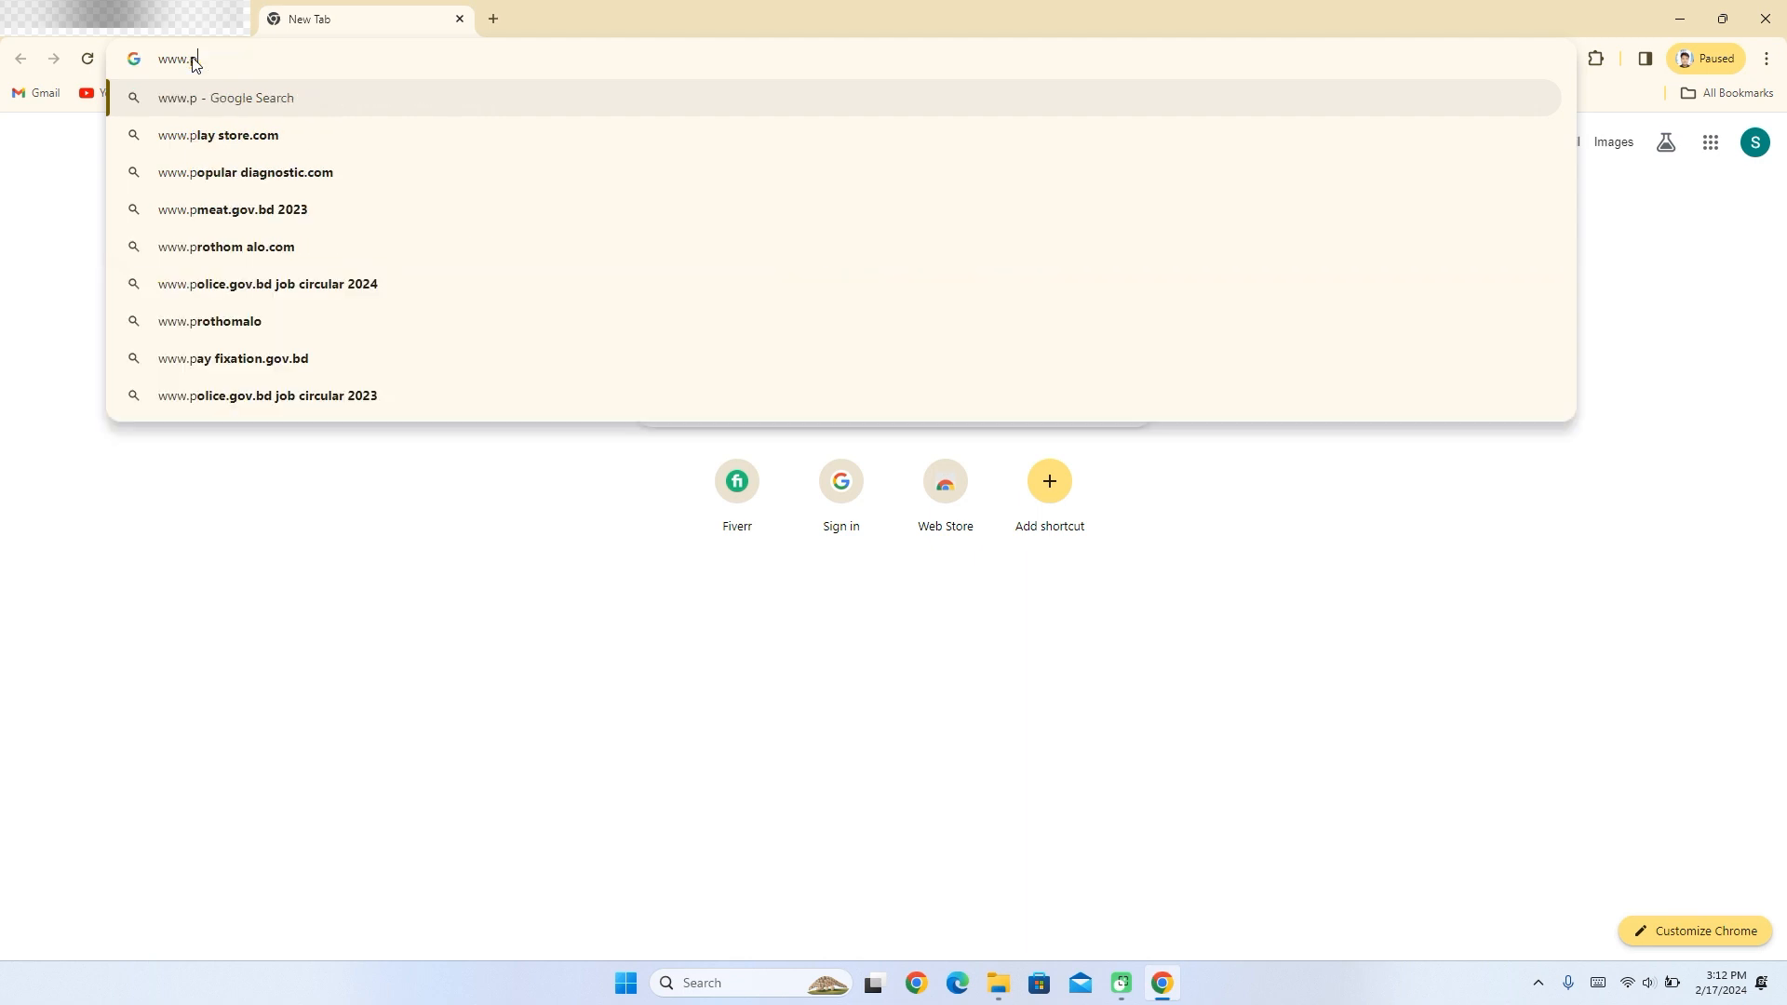
pyautogui.write('ayo')
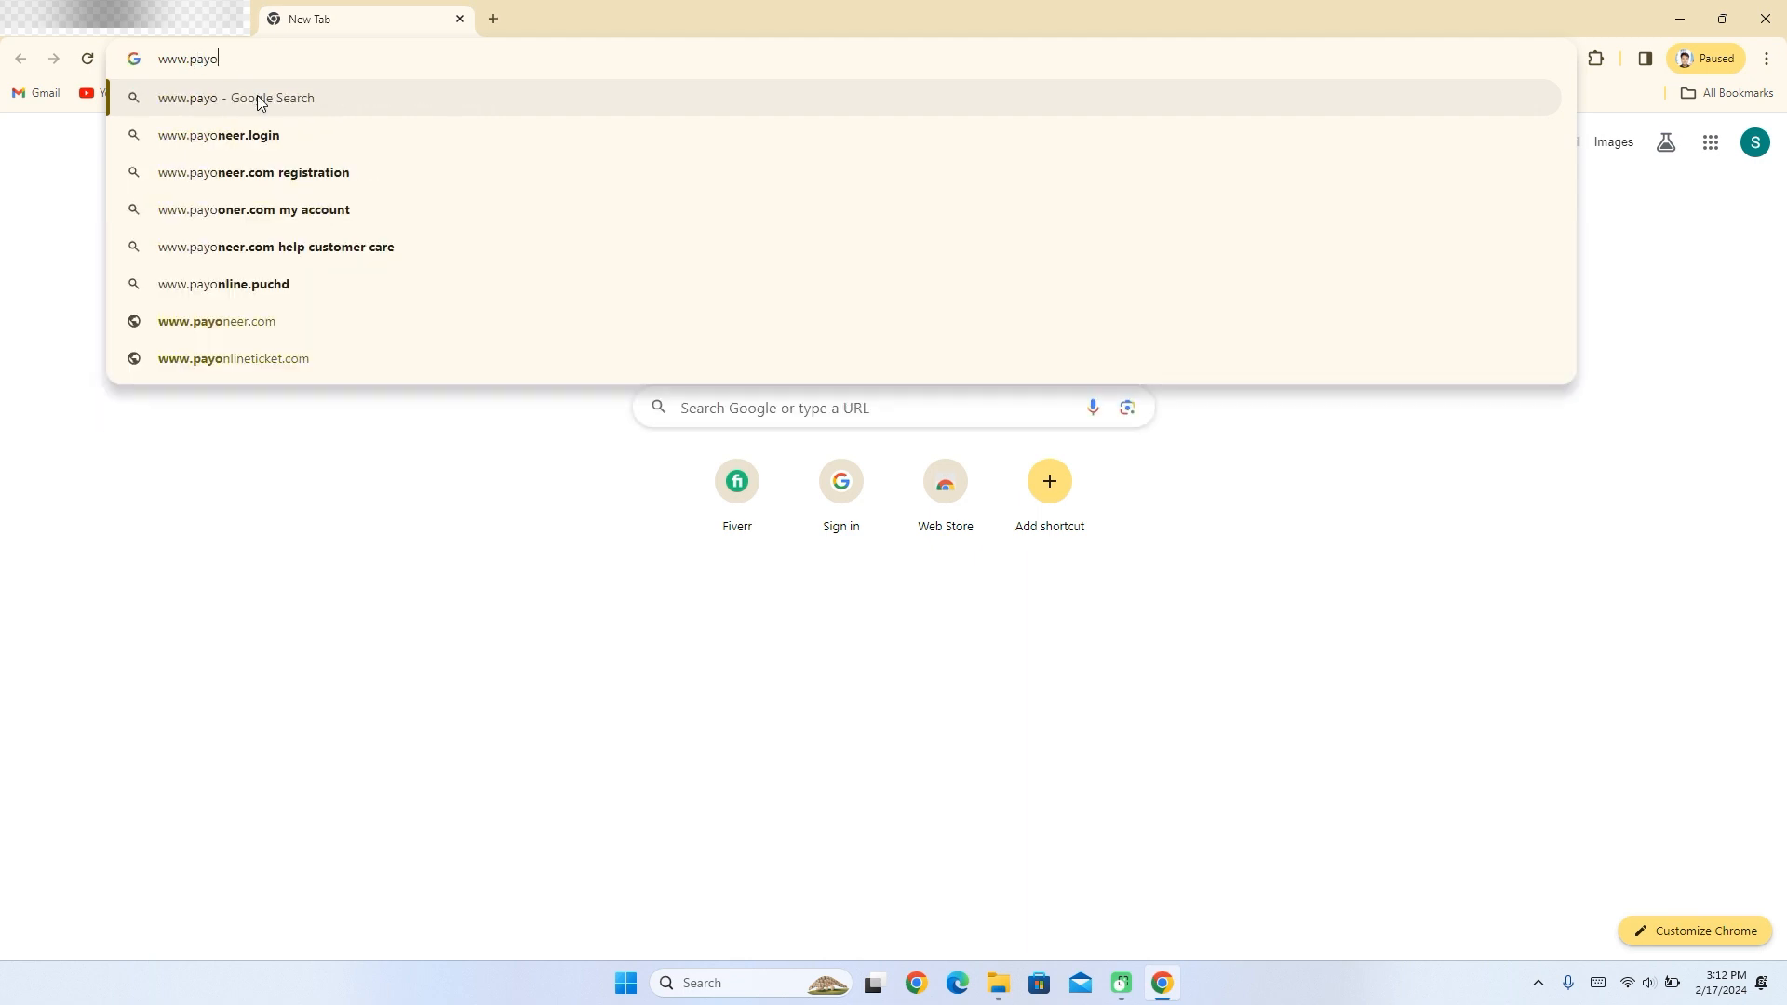
pyautogui.click(335, 182)
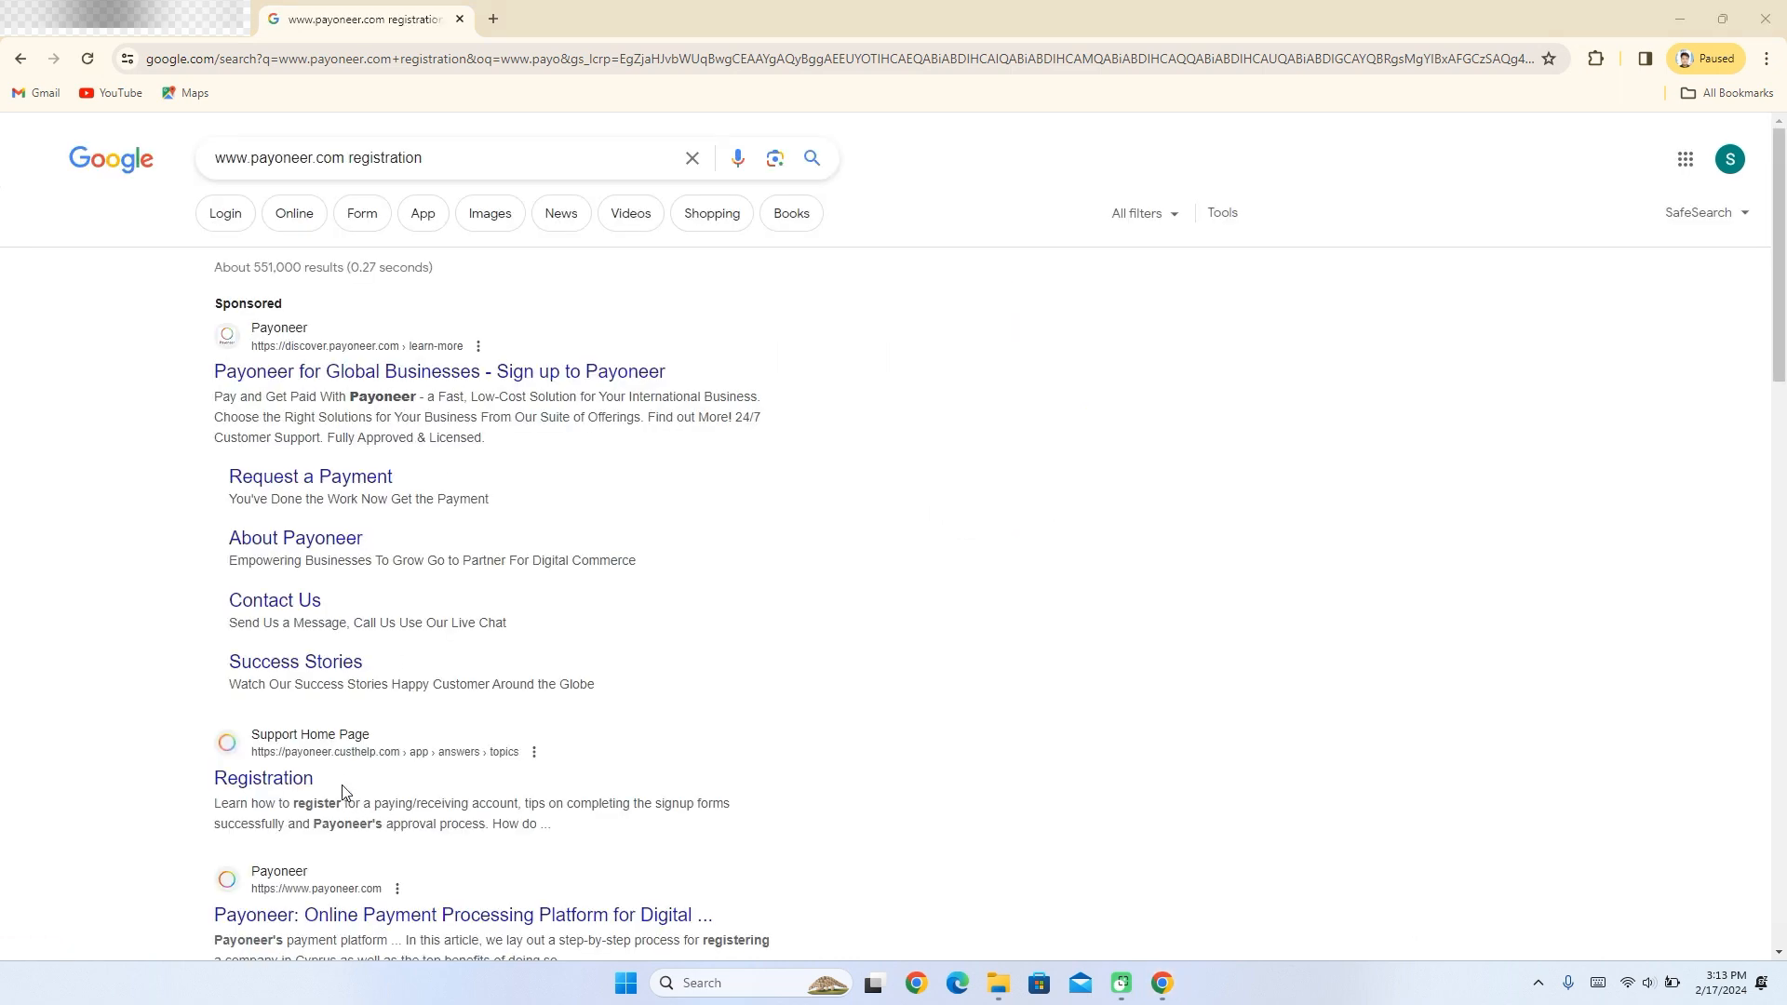
# - Open the sponsored Payoneer sign-up link, choose Make payments easy, and dismiss the translate prompt
pyautogui.click(289, 337)
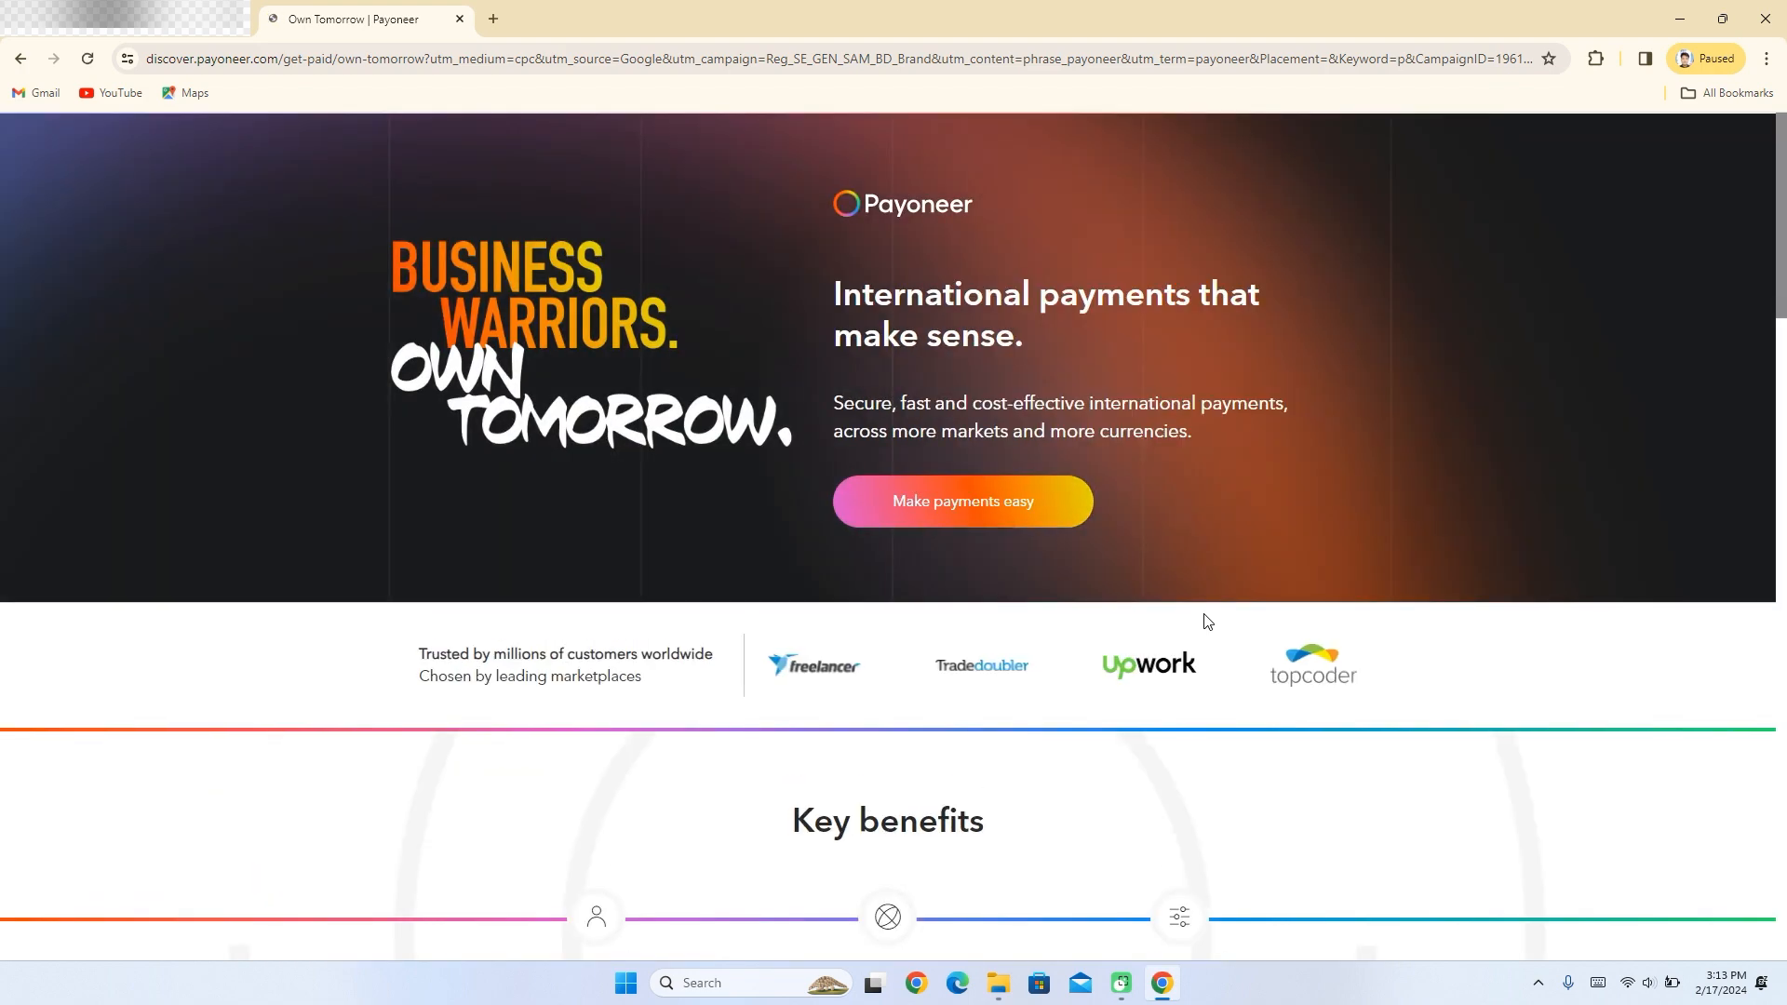
pyautogui.click(994, 511)
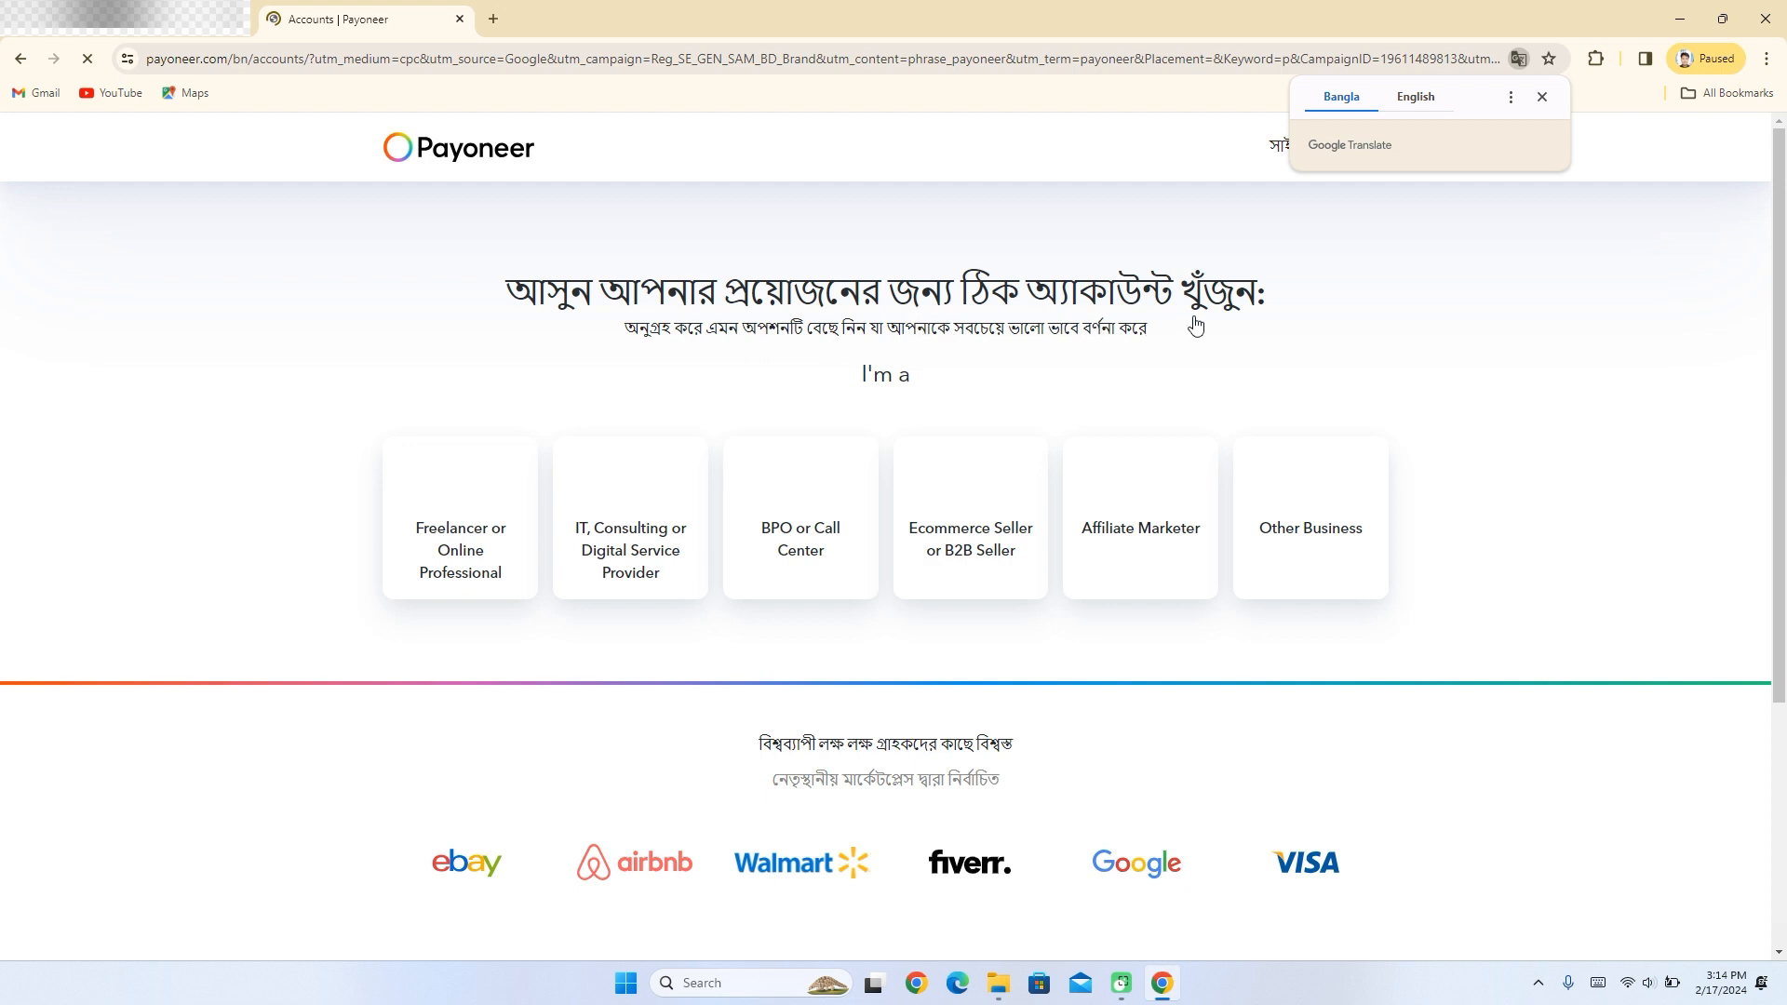
pyautogui.click(1542, 98)
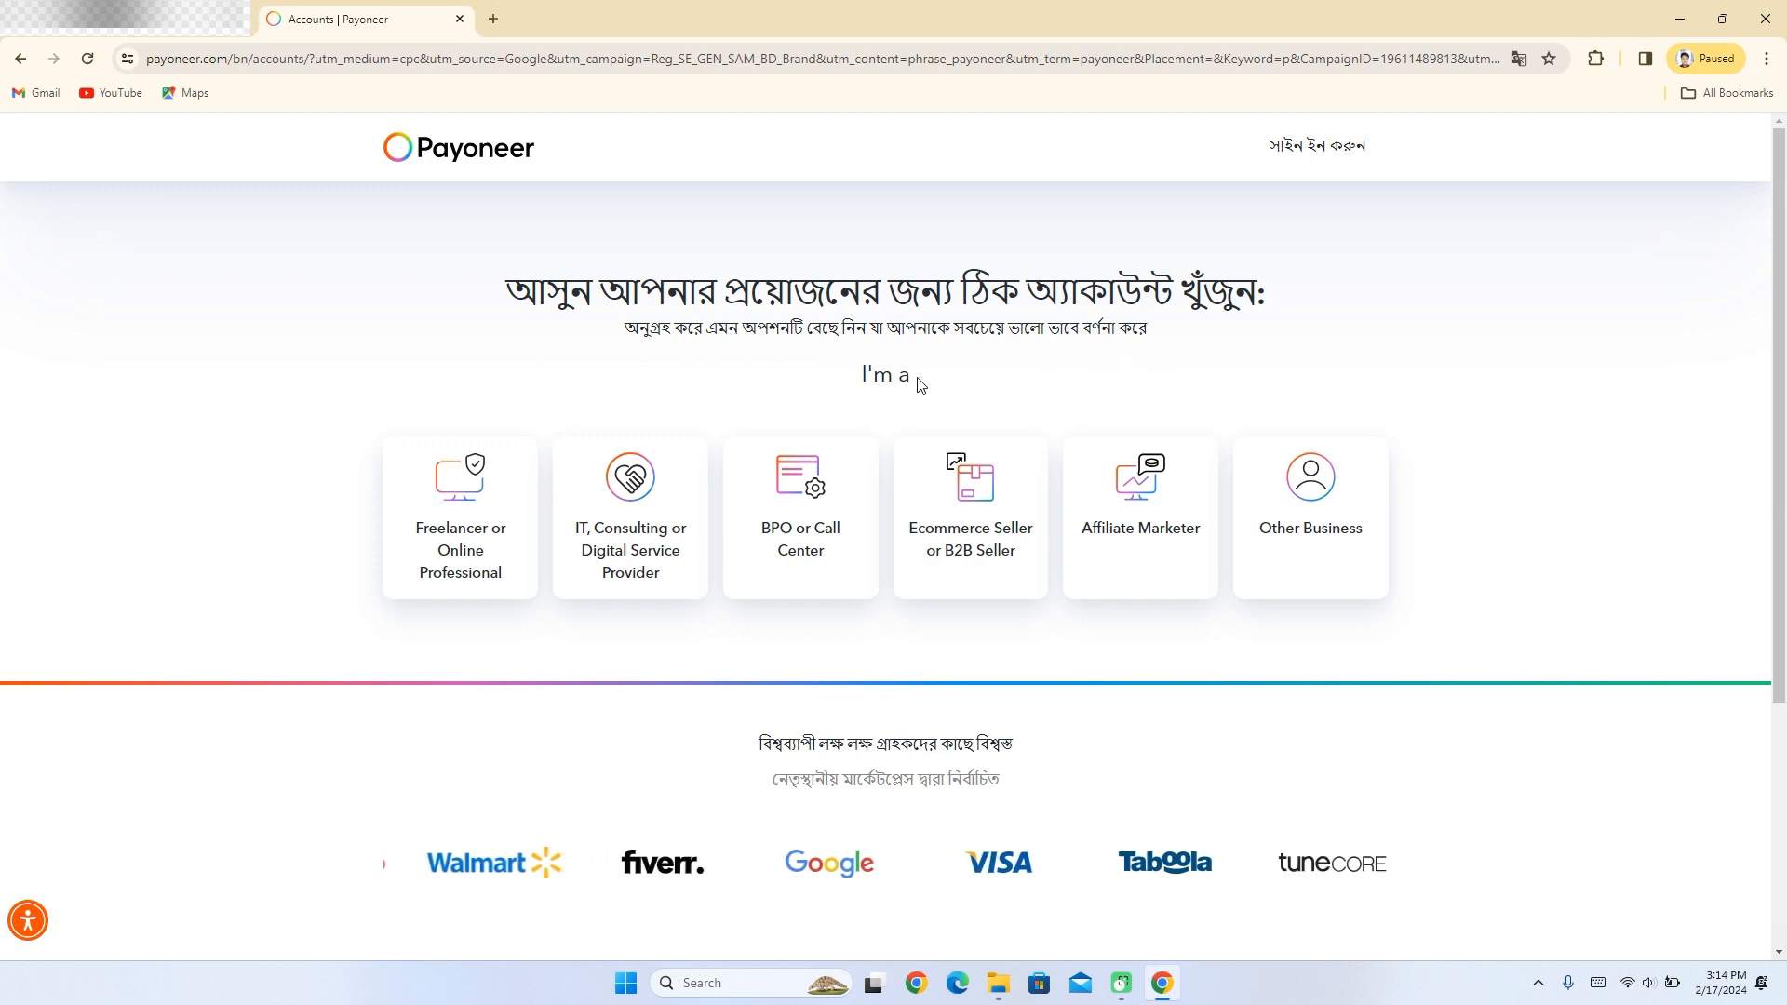
# - Pick Freelancer or Online Professional, getting paid by international clients or freelance marketplaces, and a monthly volume under 1,000 USD
pyautogui.click(492, 541)
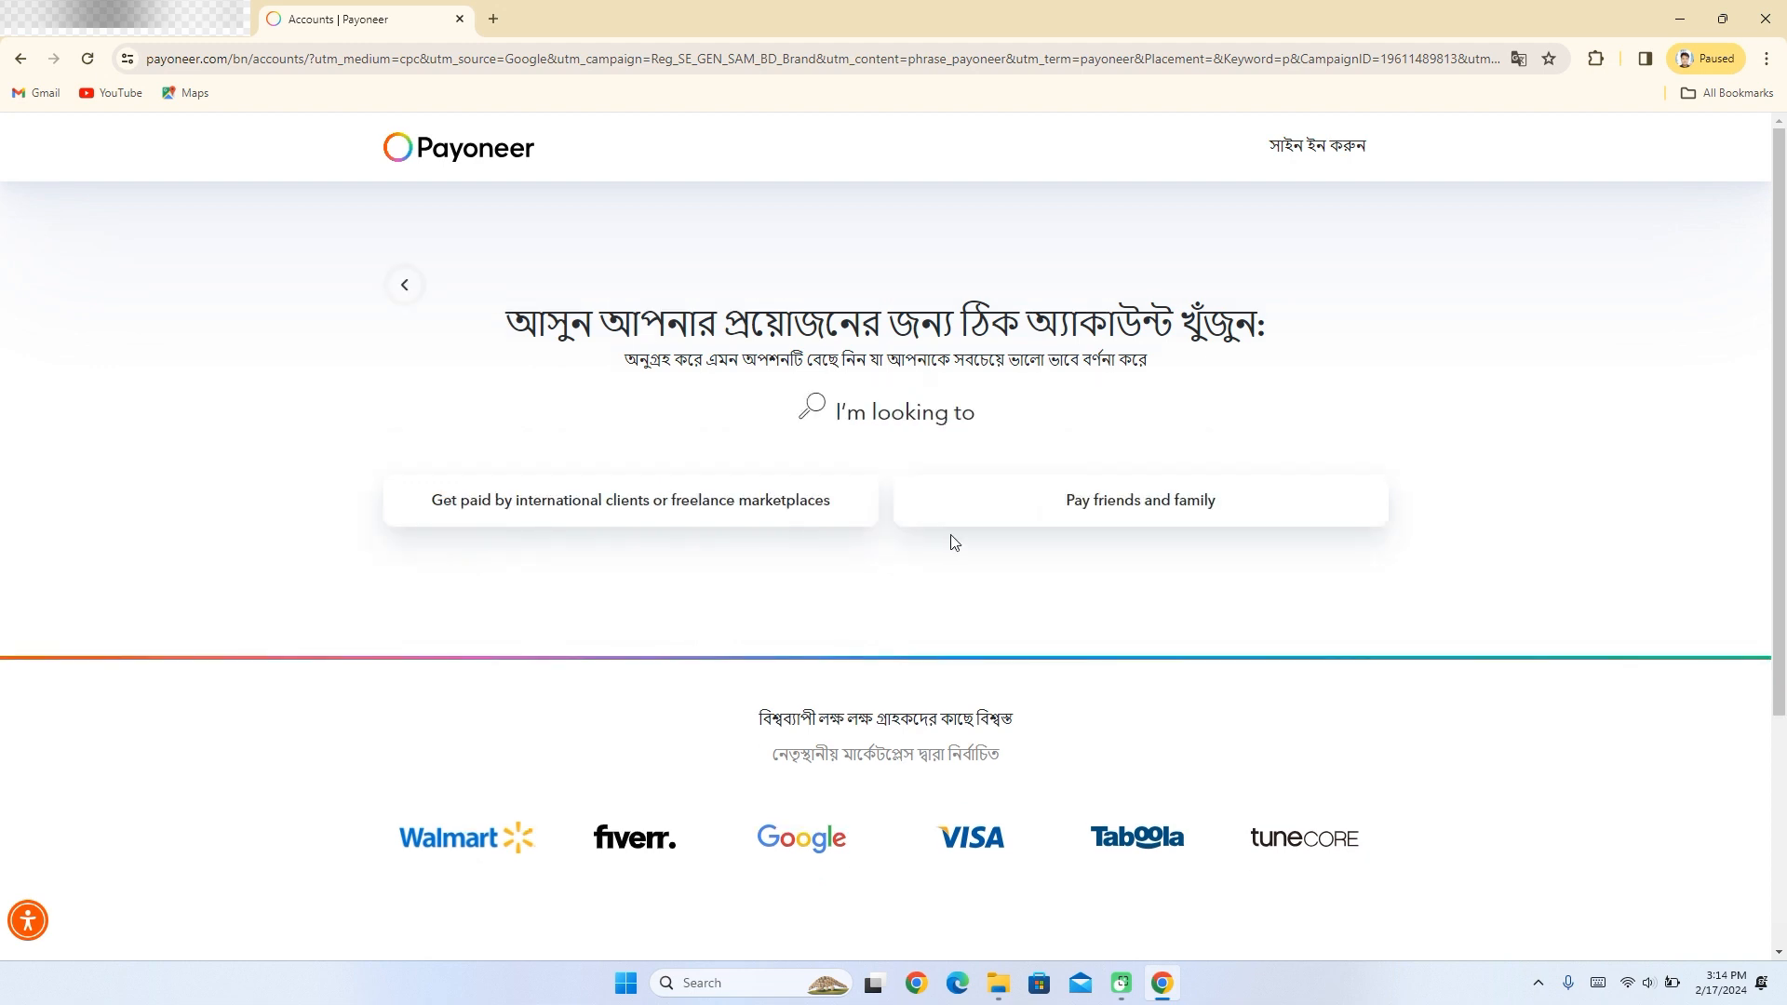
pyautogui.click(405, 291)
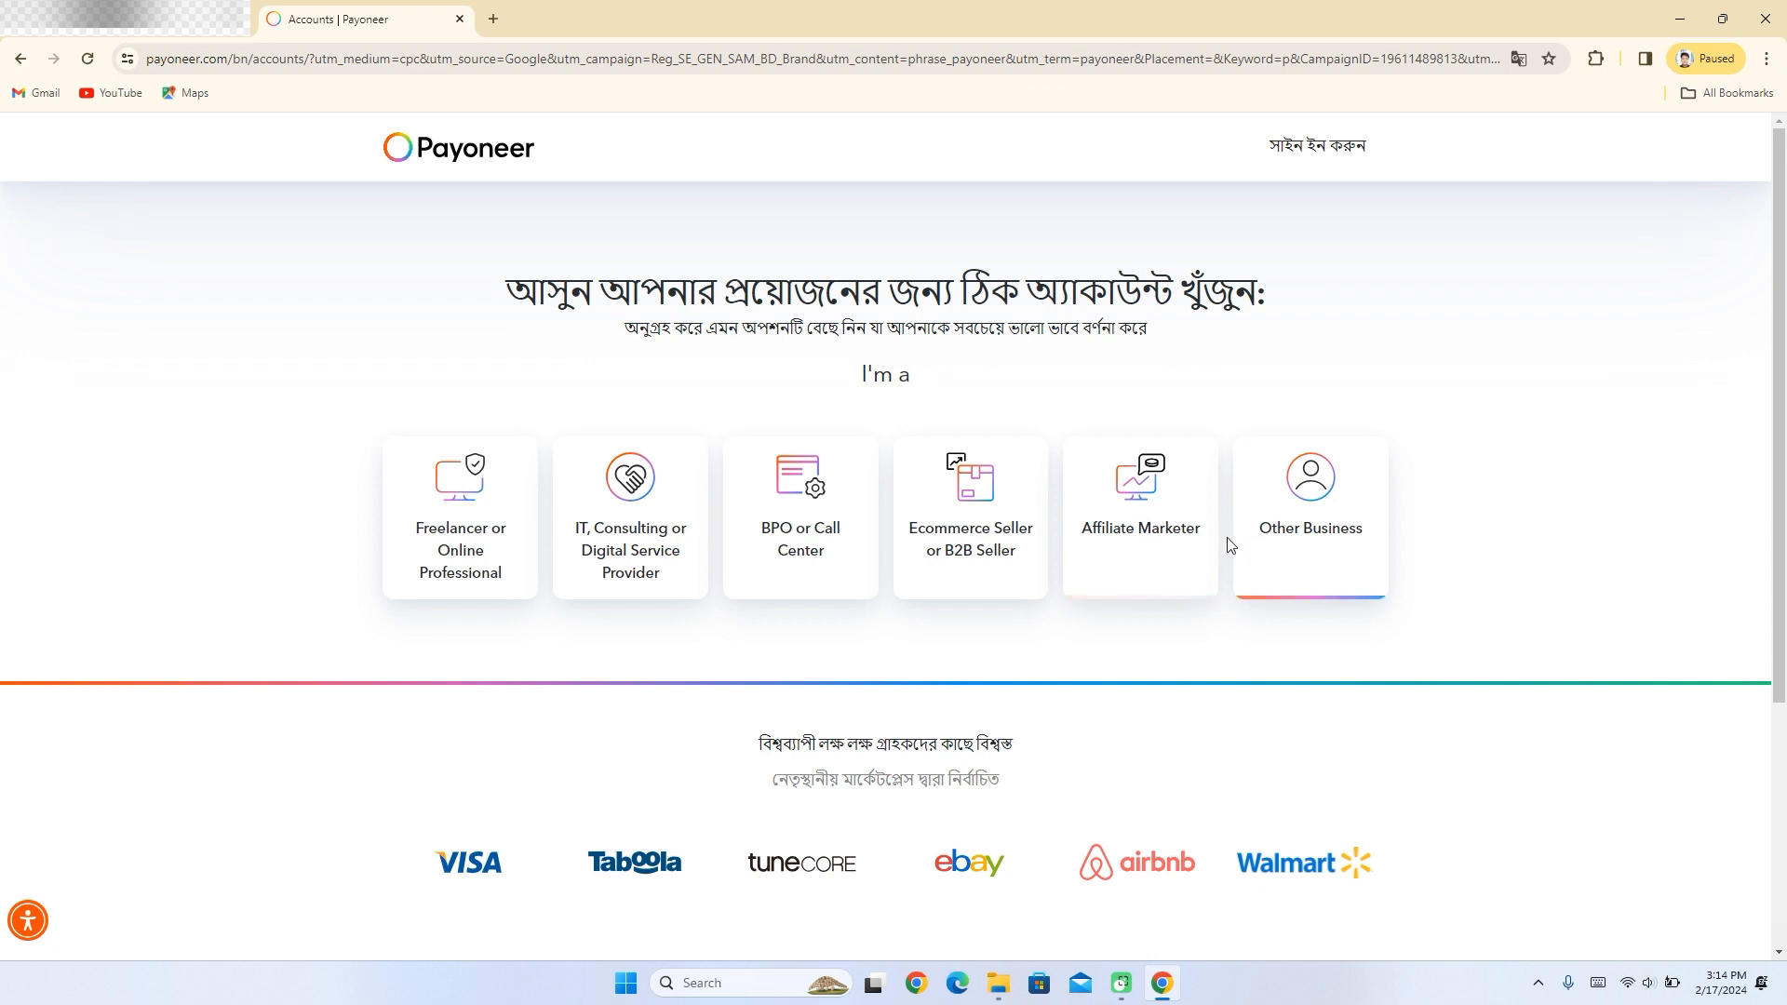
pyautogui.click(466, 547)
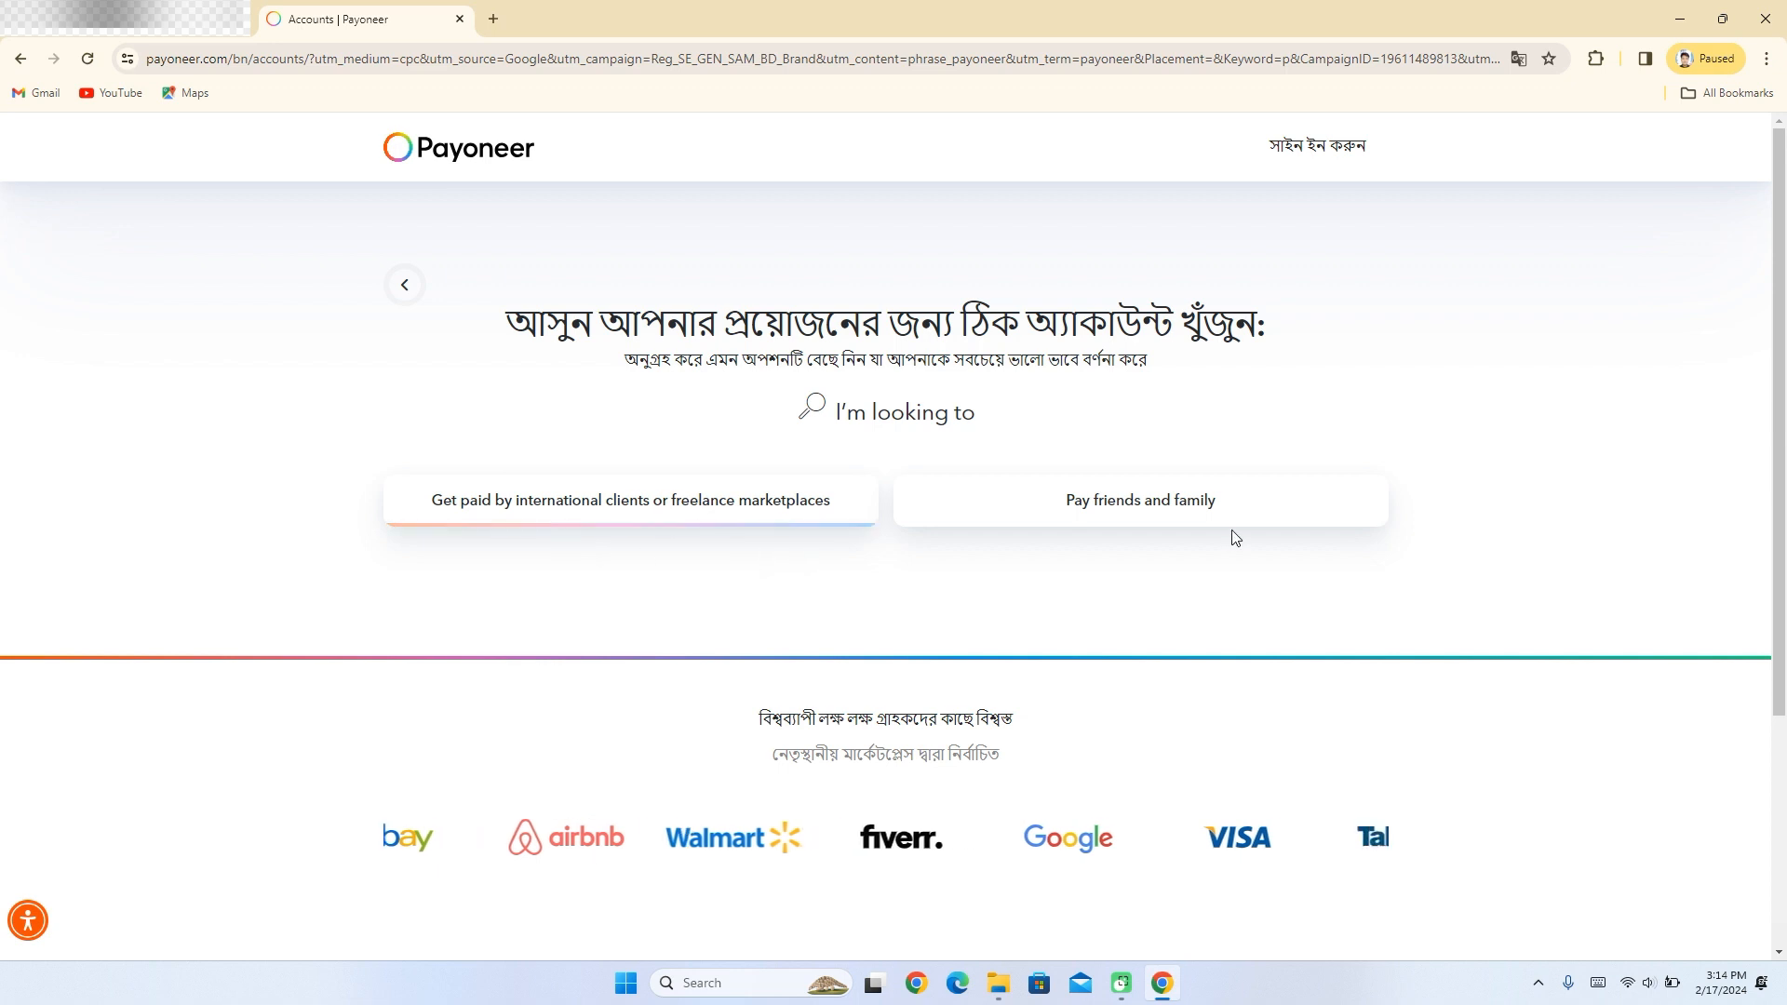
pyautogui.click(687, 510)
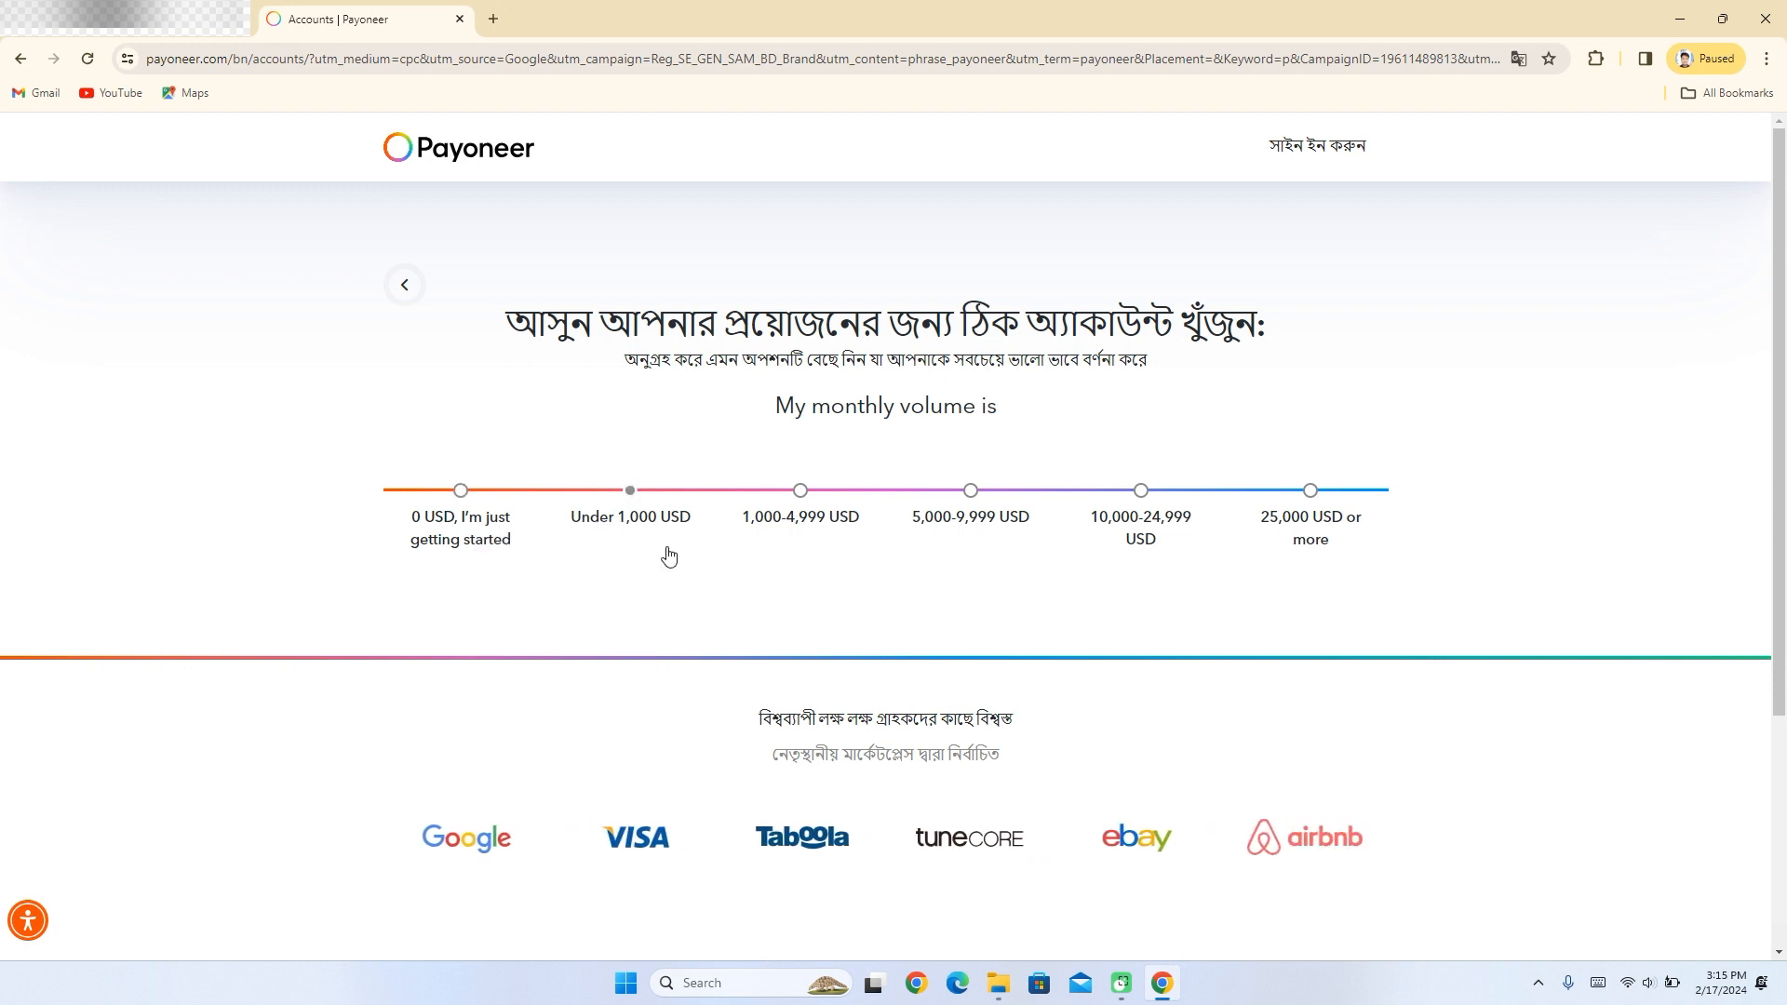
pyautogui.click(631, 514)
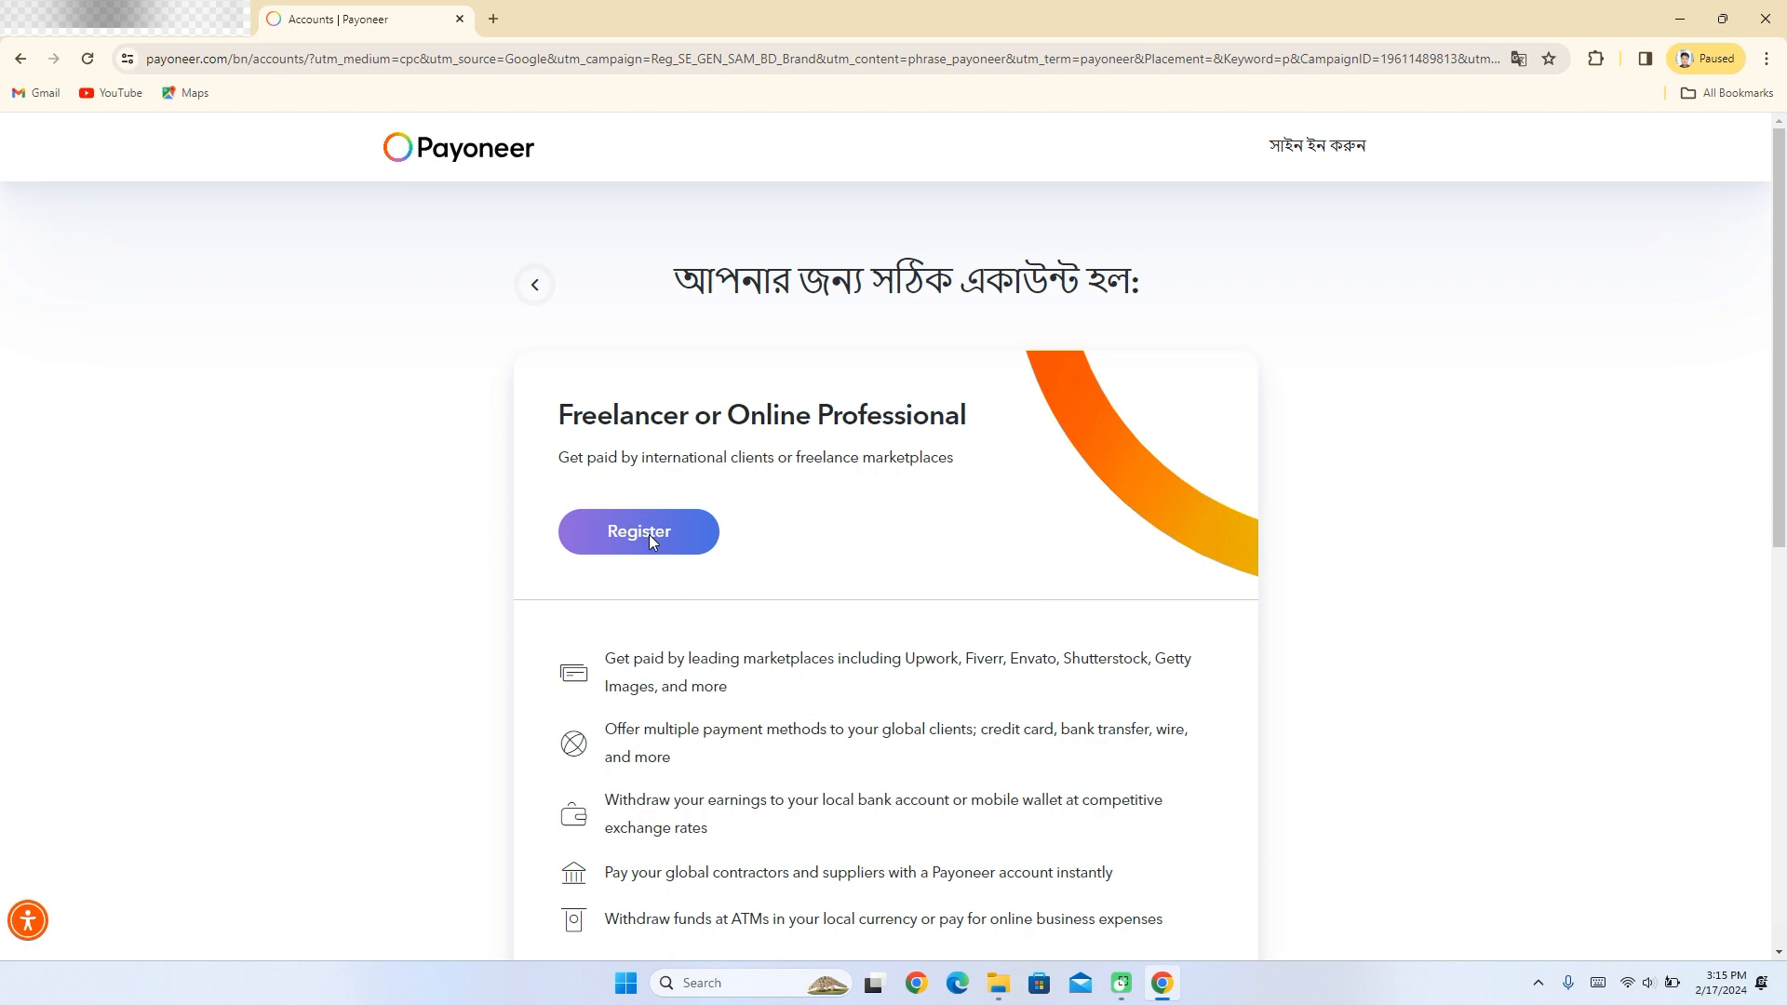
# - Review the recommended Freelancer or Online Professional account and start its registration
pyautogui.scroll(-2, 822, 642)
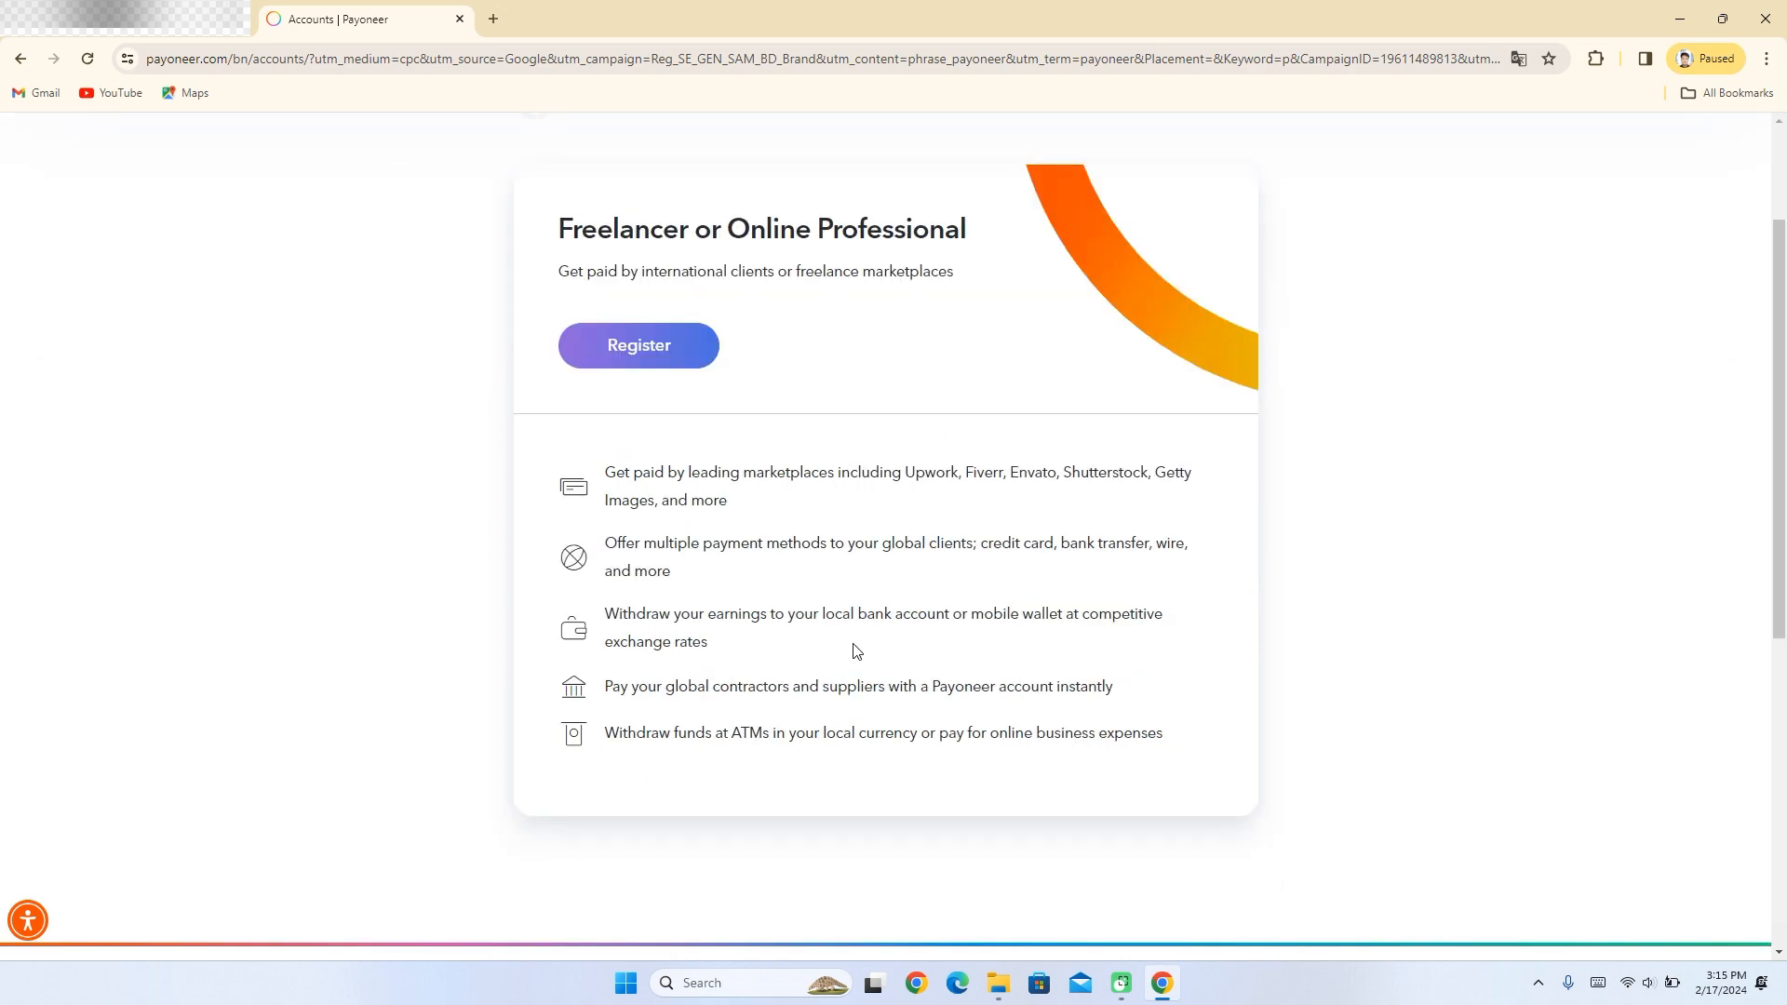
pyautogui.scroll(3, 962, 723)
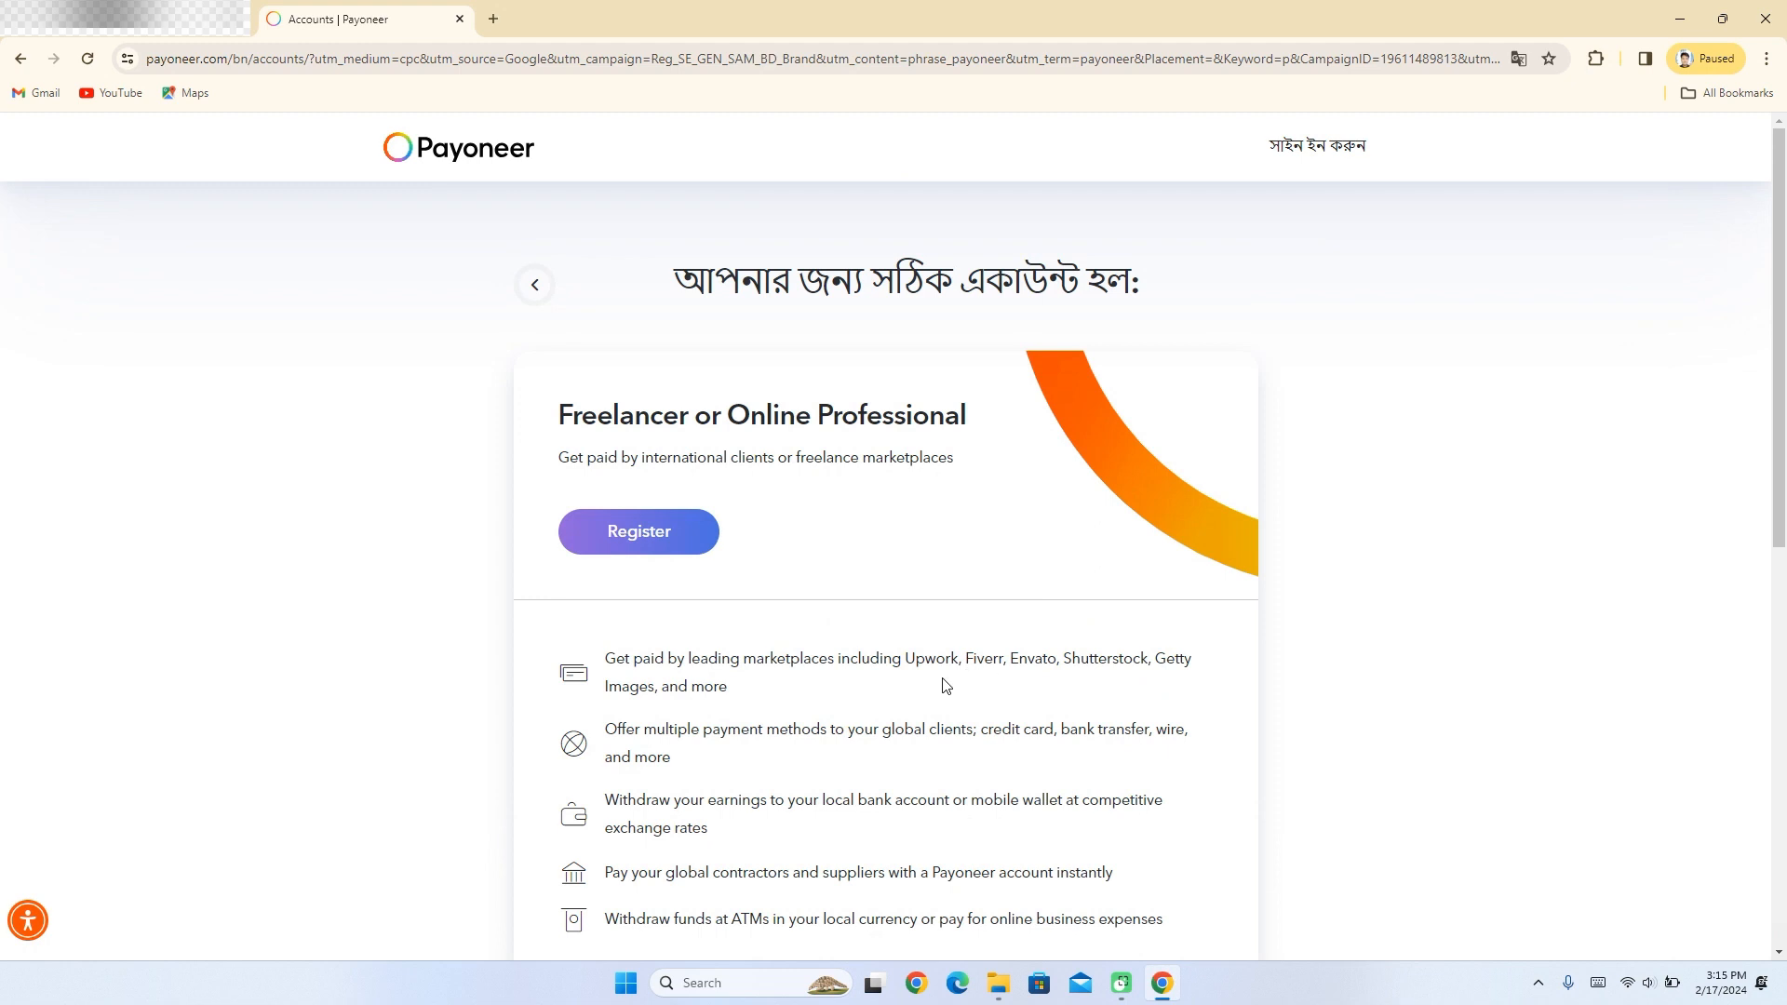
pyautogui.scroll(-2, 946, 686)
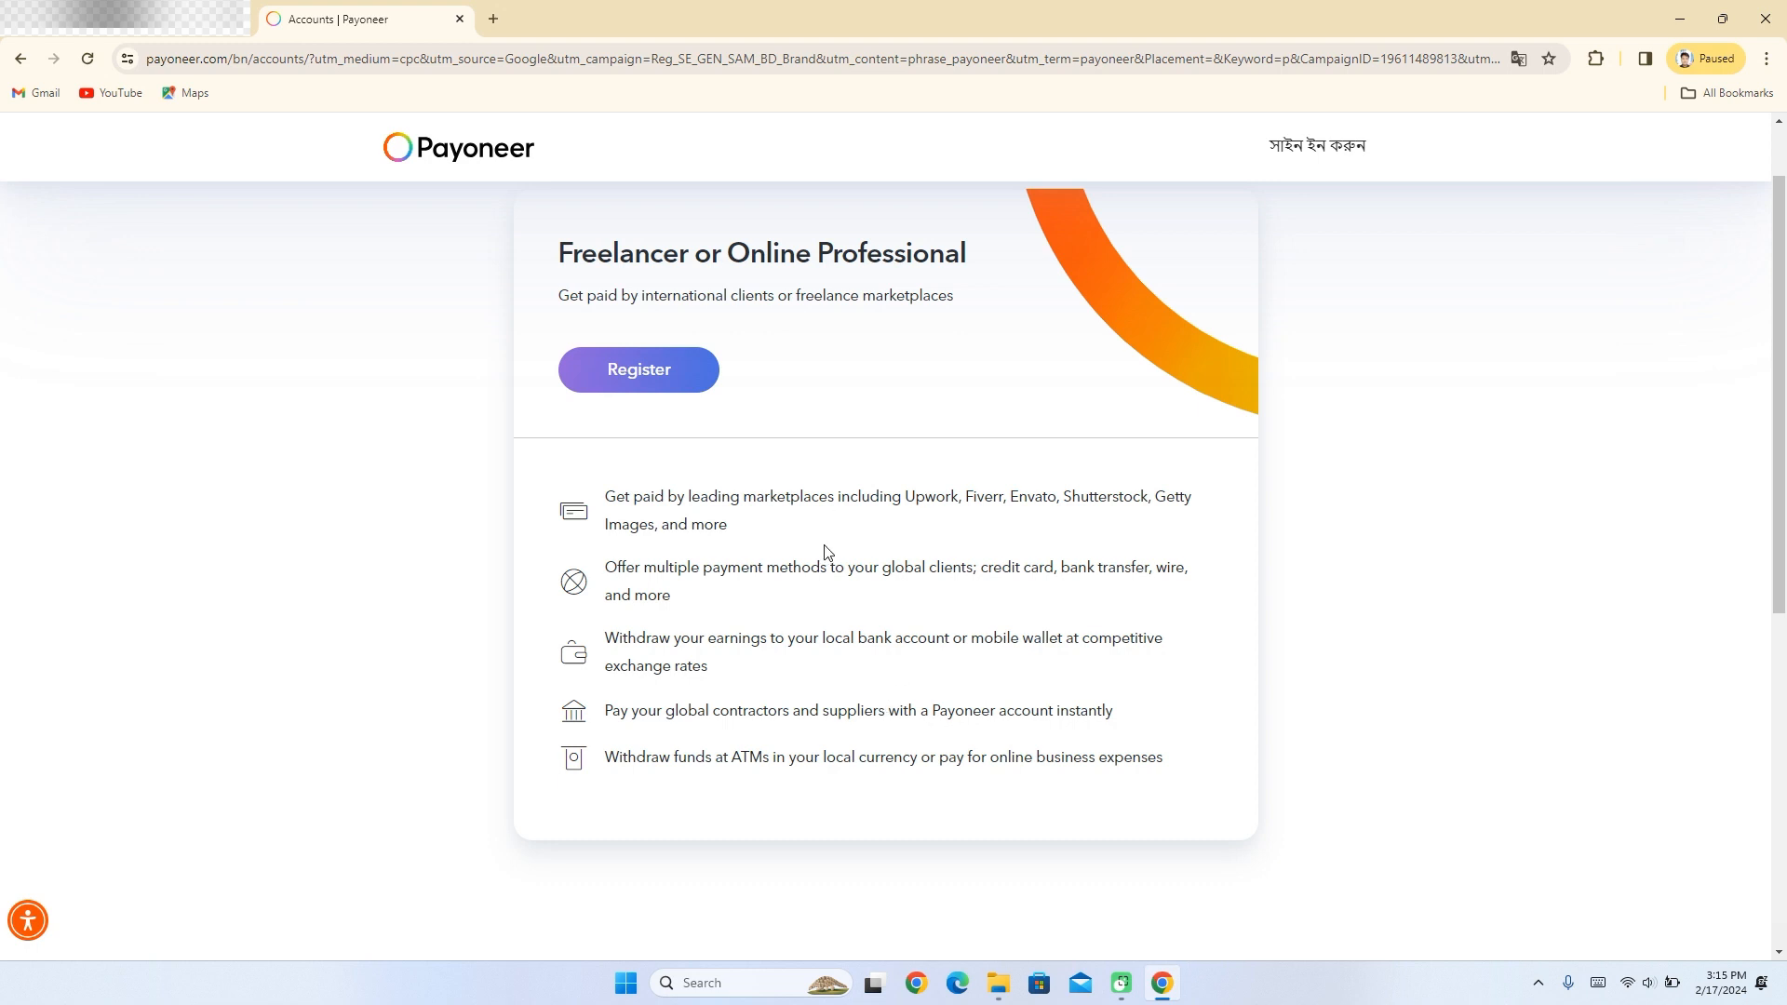
pyautogui.click(661, 374)
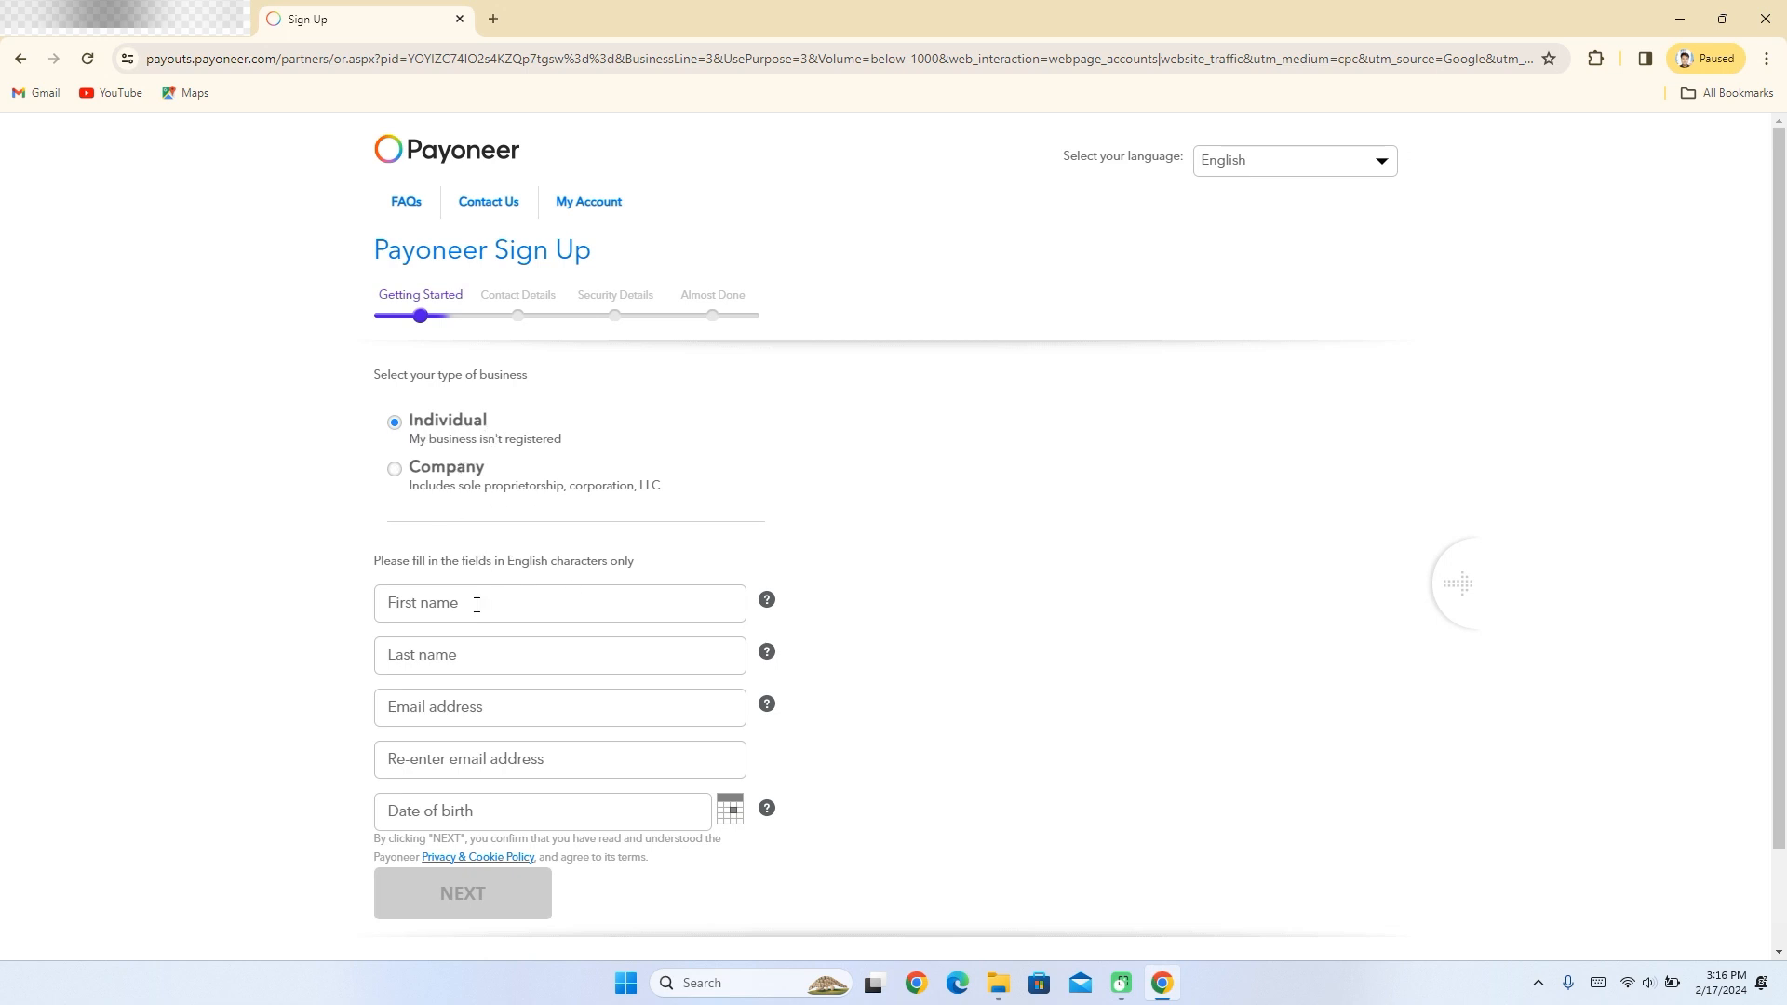
# - Fill in the individual's first name, last name, email address and date of birth, and continue to contact details
pyautogui.click(476, 604)
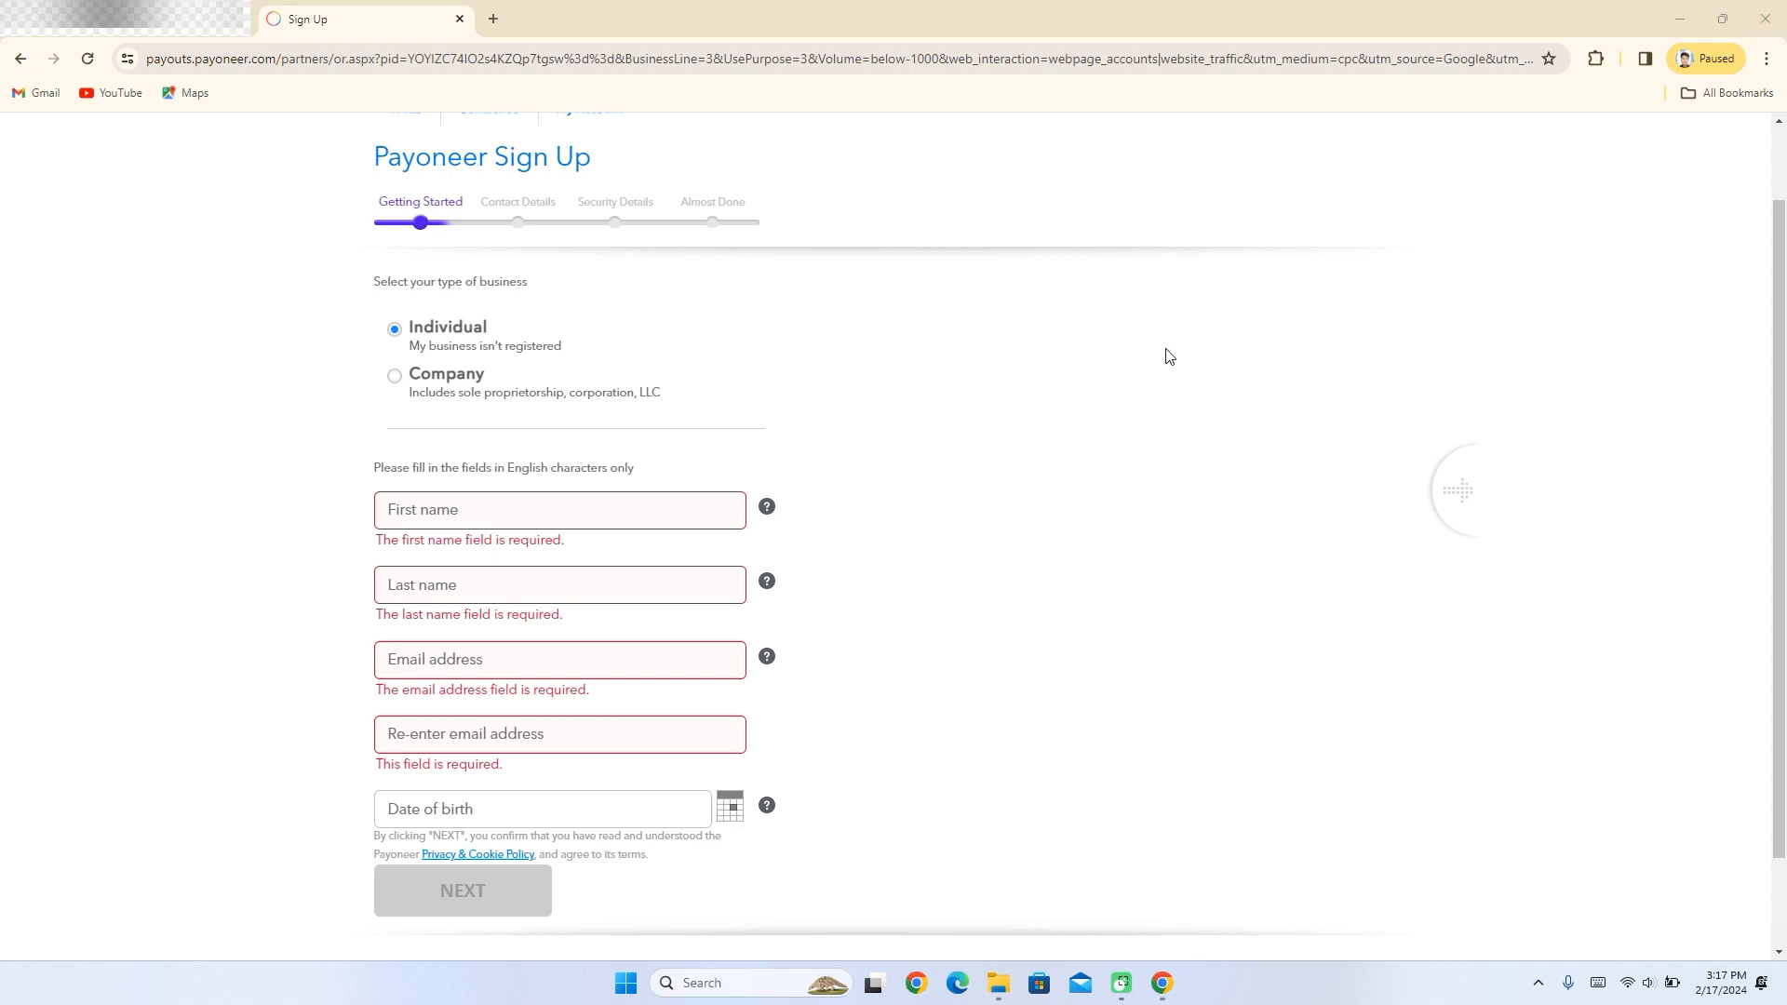
pyautogui.click(702, 506)
pyautogui.click(466, 669)
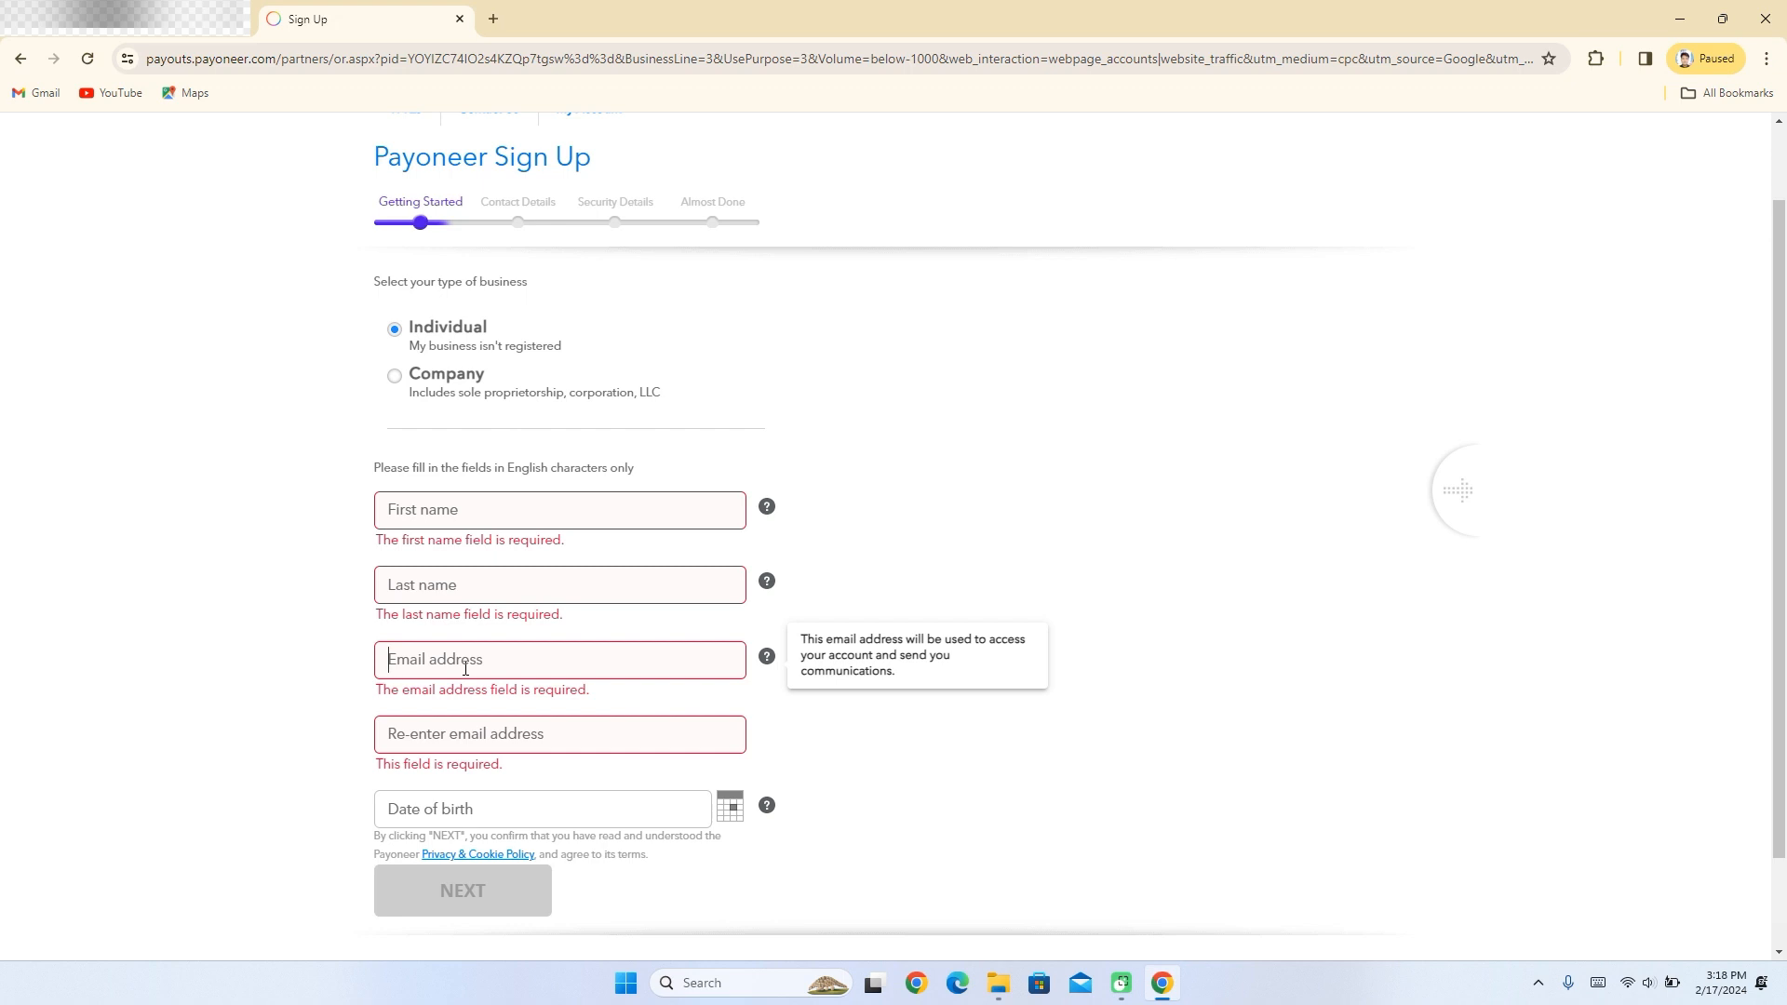
pyautogui.click(465, 668)
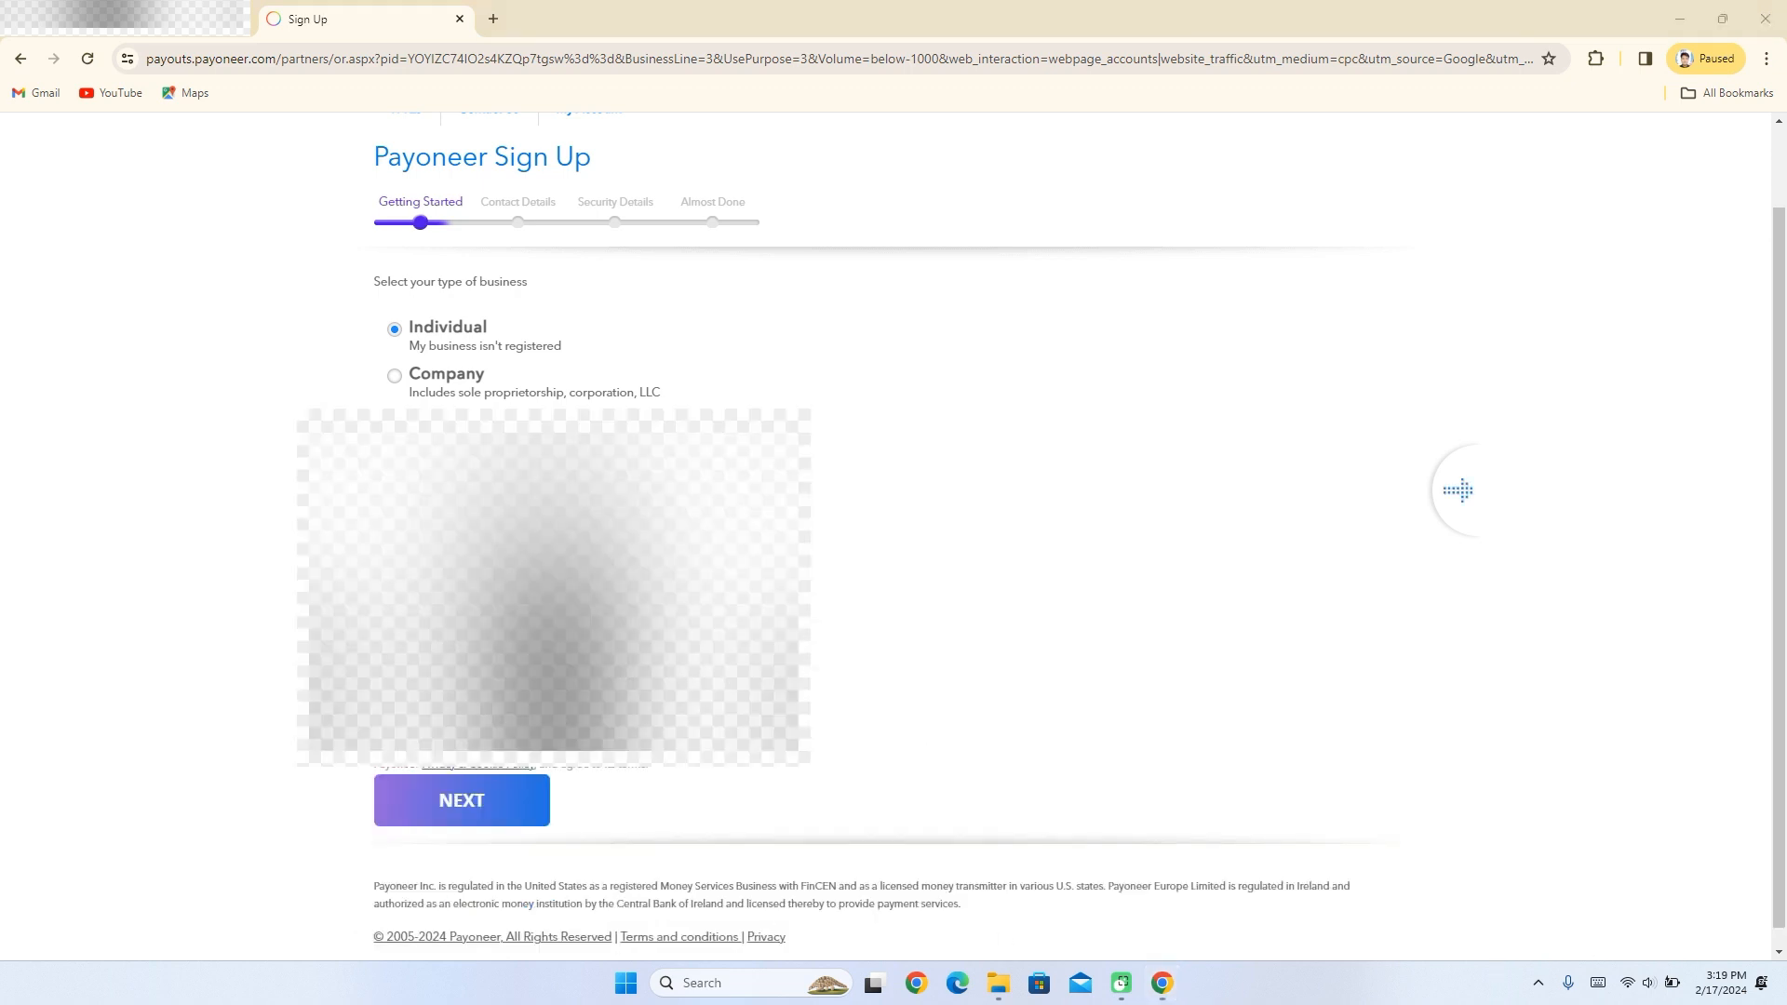
pyautogui.click(505, 806)
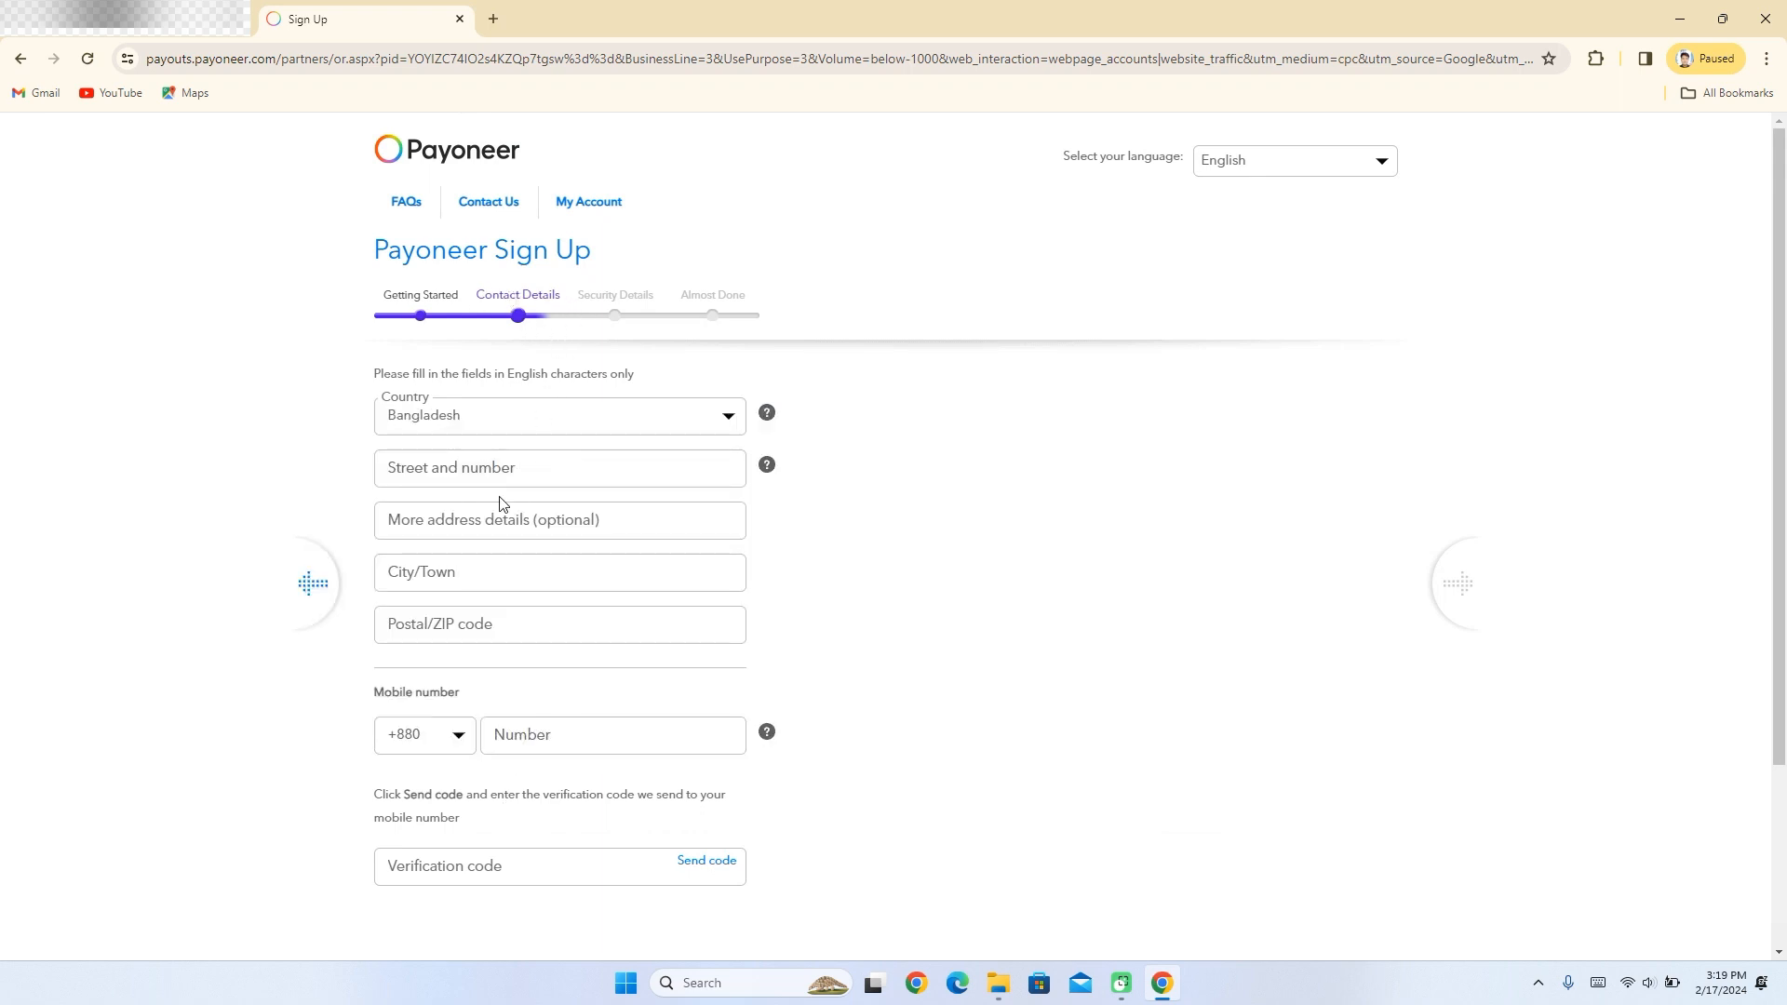
# - Enter the street address, city, postal code and mobile number, request and enter the verification code, and continue
pyautogui.click(466, 473)
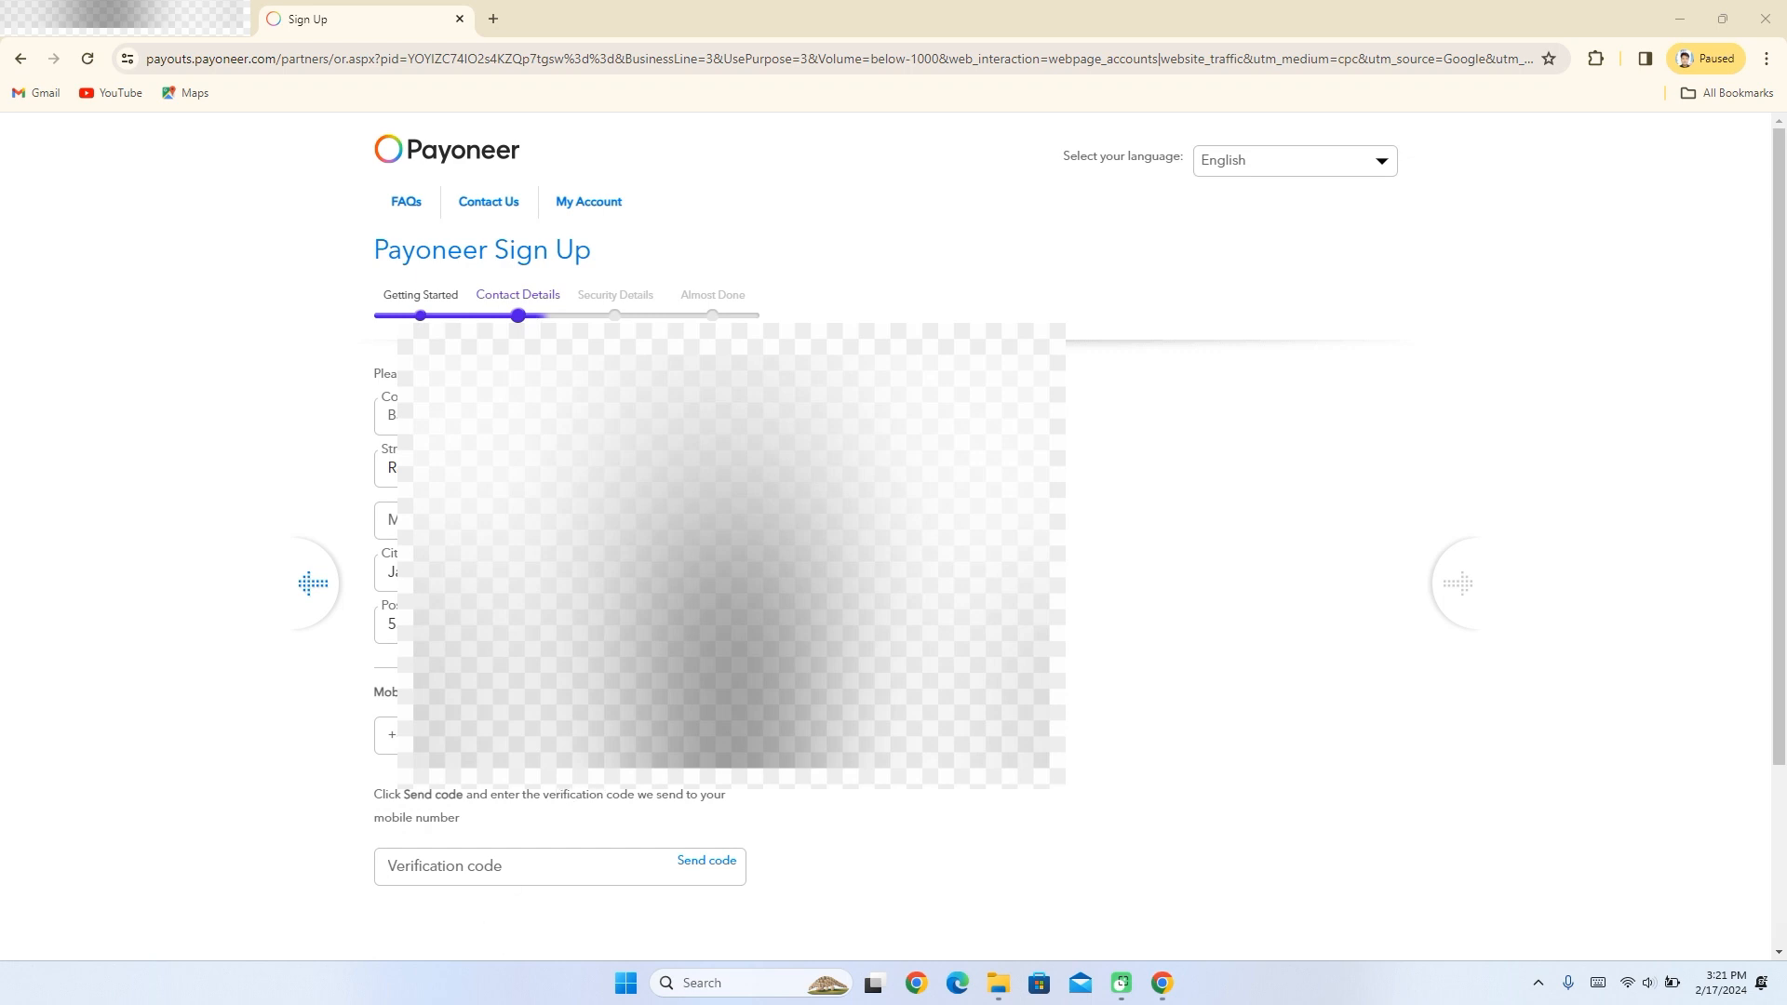
pyautogui.click(707, 869)
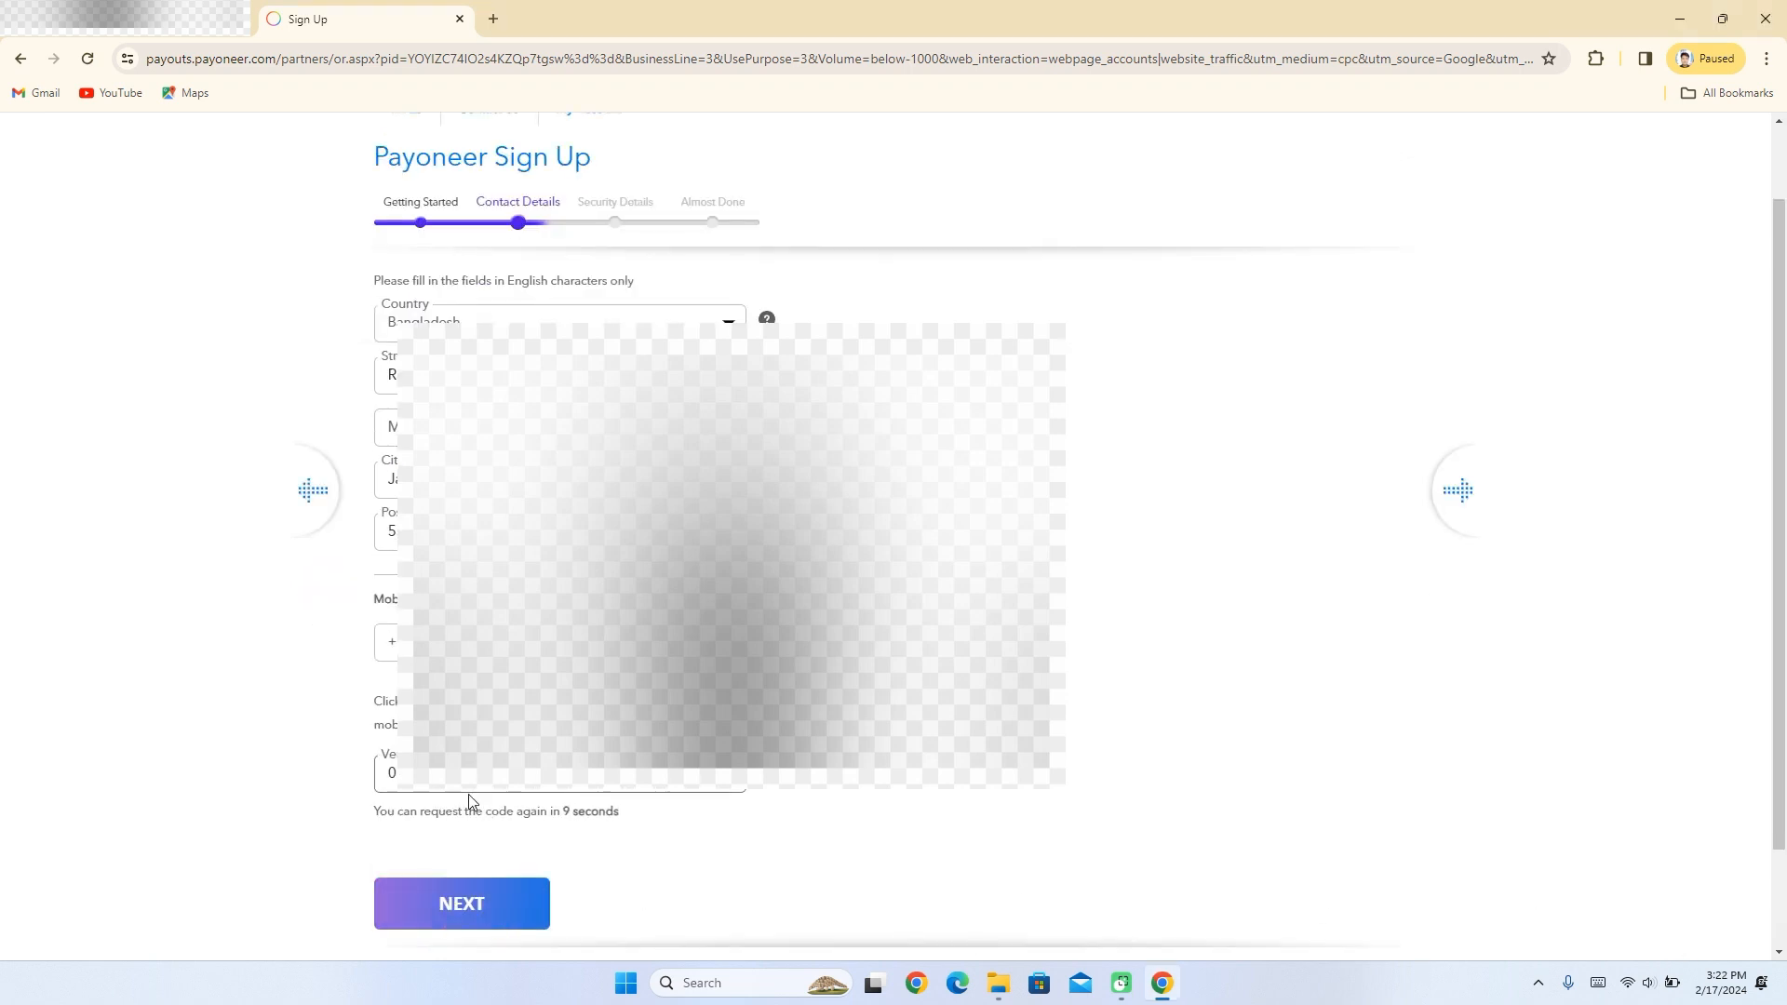
pyautogui.click(474, 915)
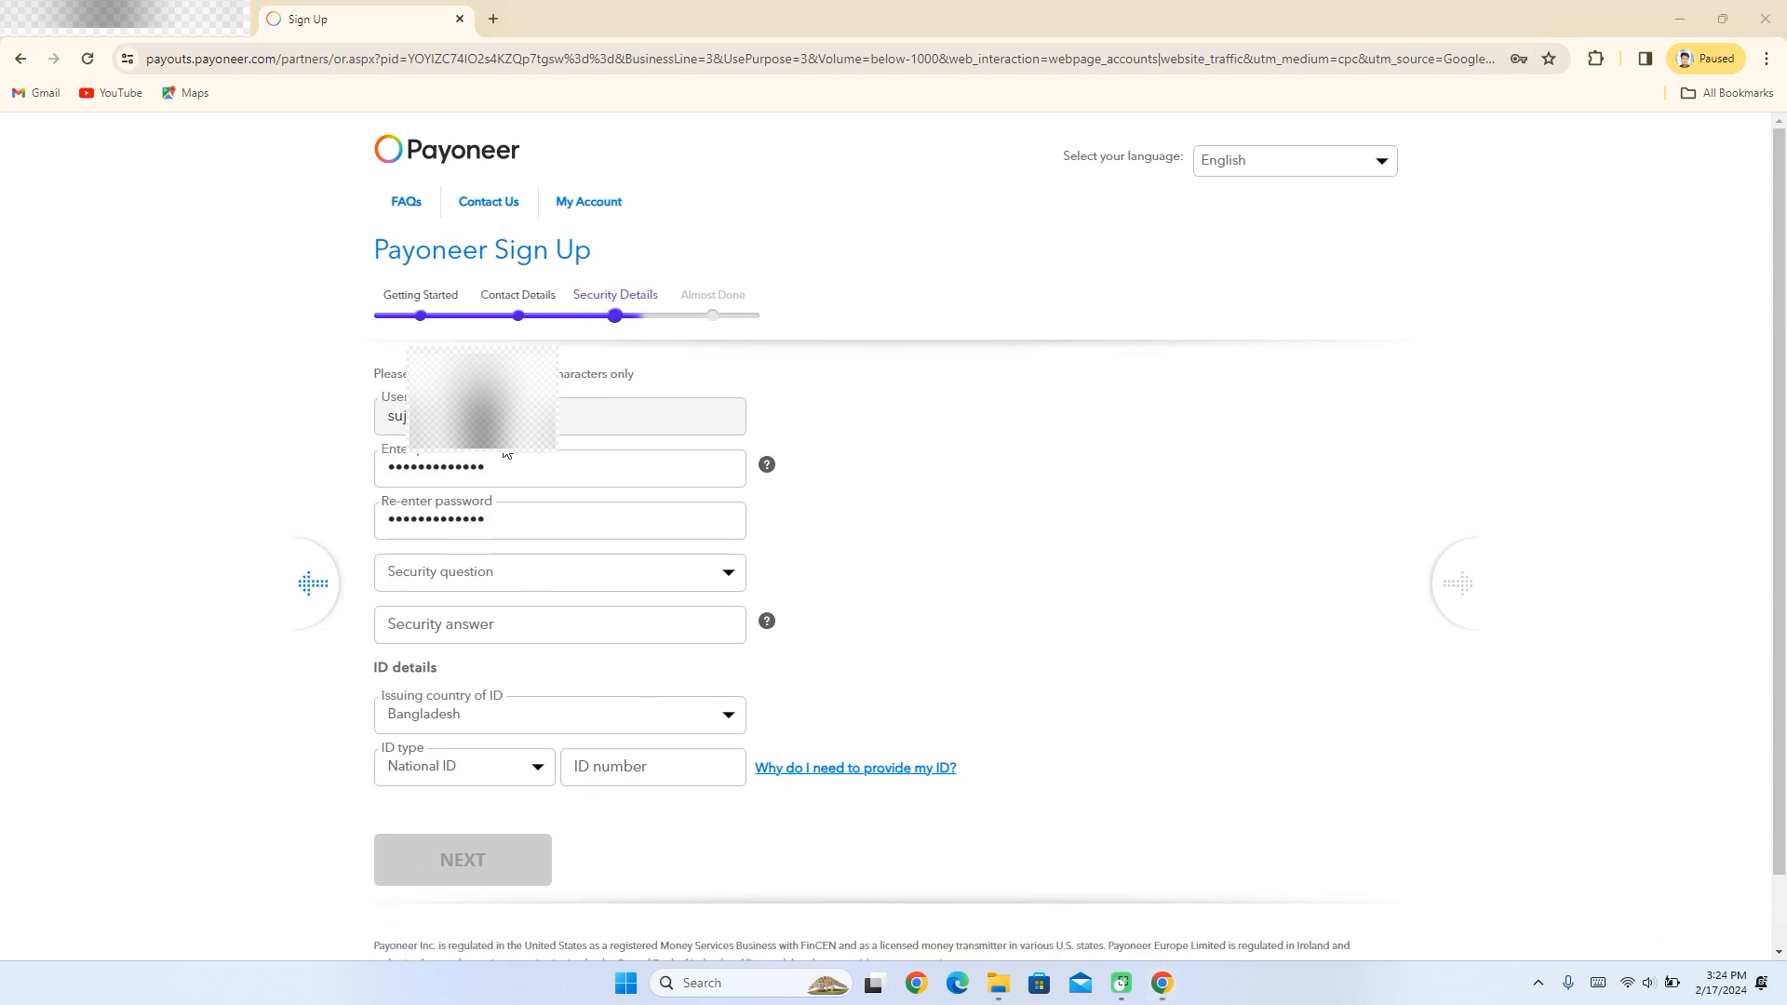
# - Select the closest childhood friend security question, enter the security answer and national ID number, and continue
pyautogui.click(533, 577)
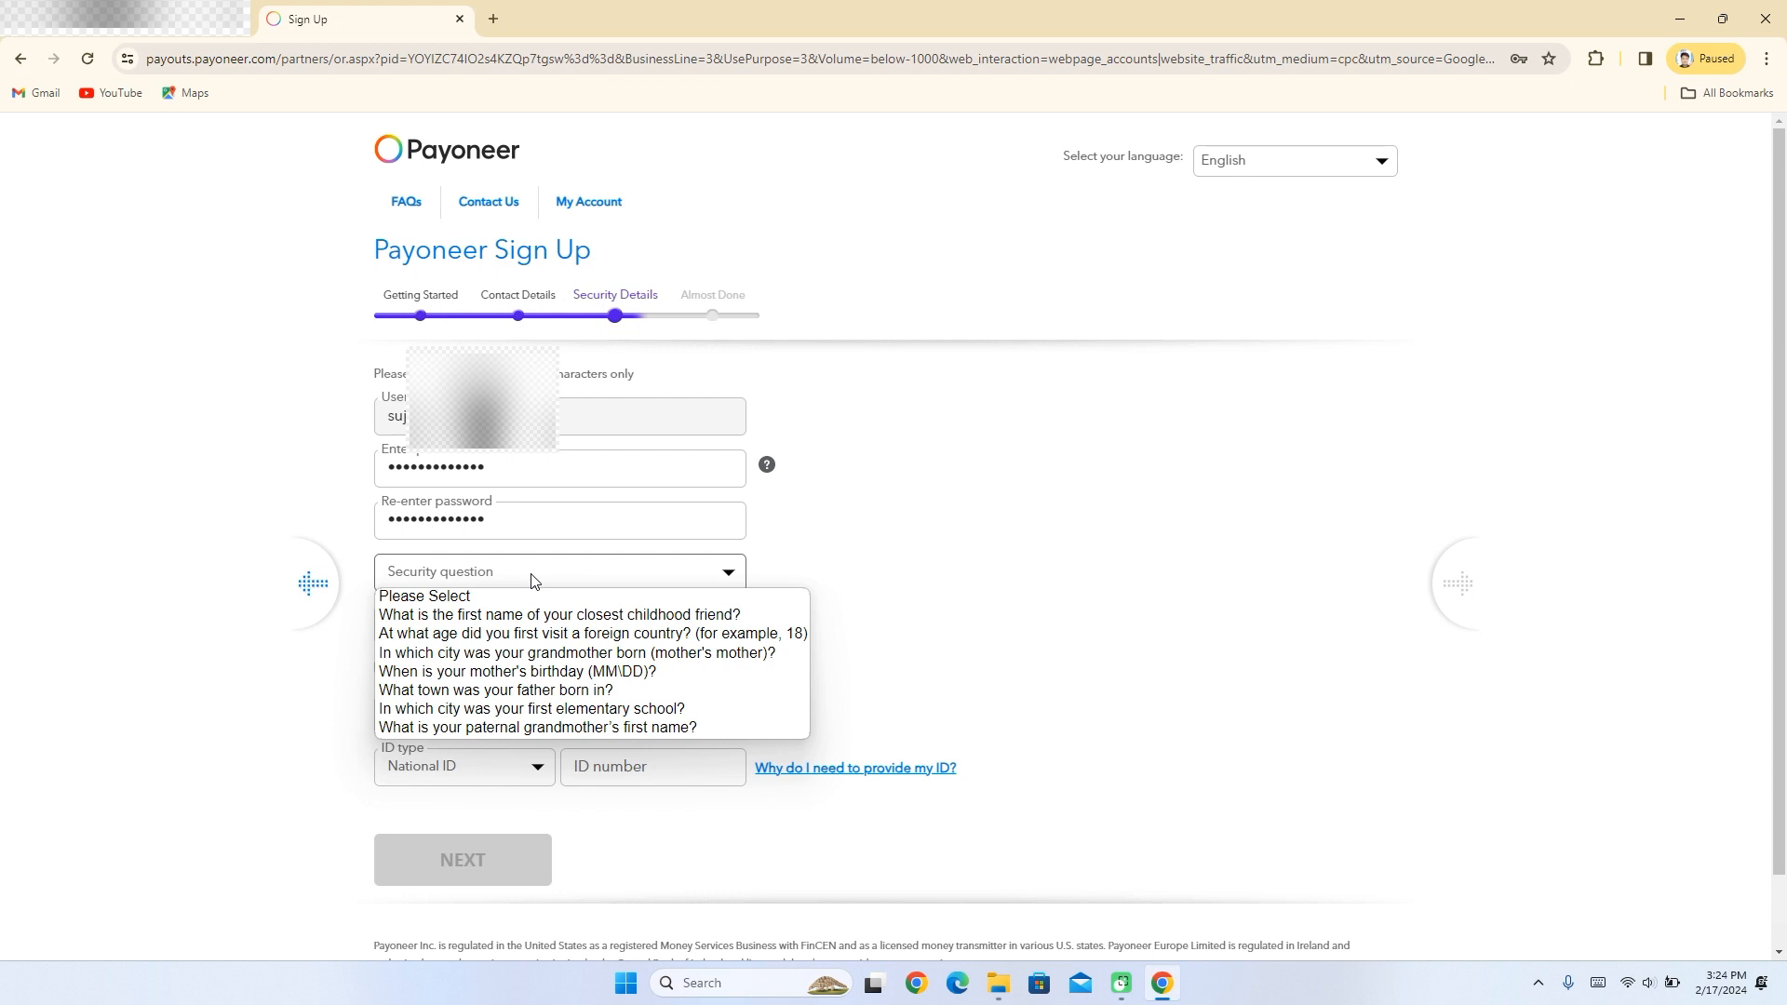
pyautogui.click(656, 619)
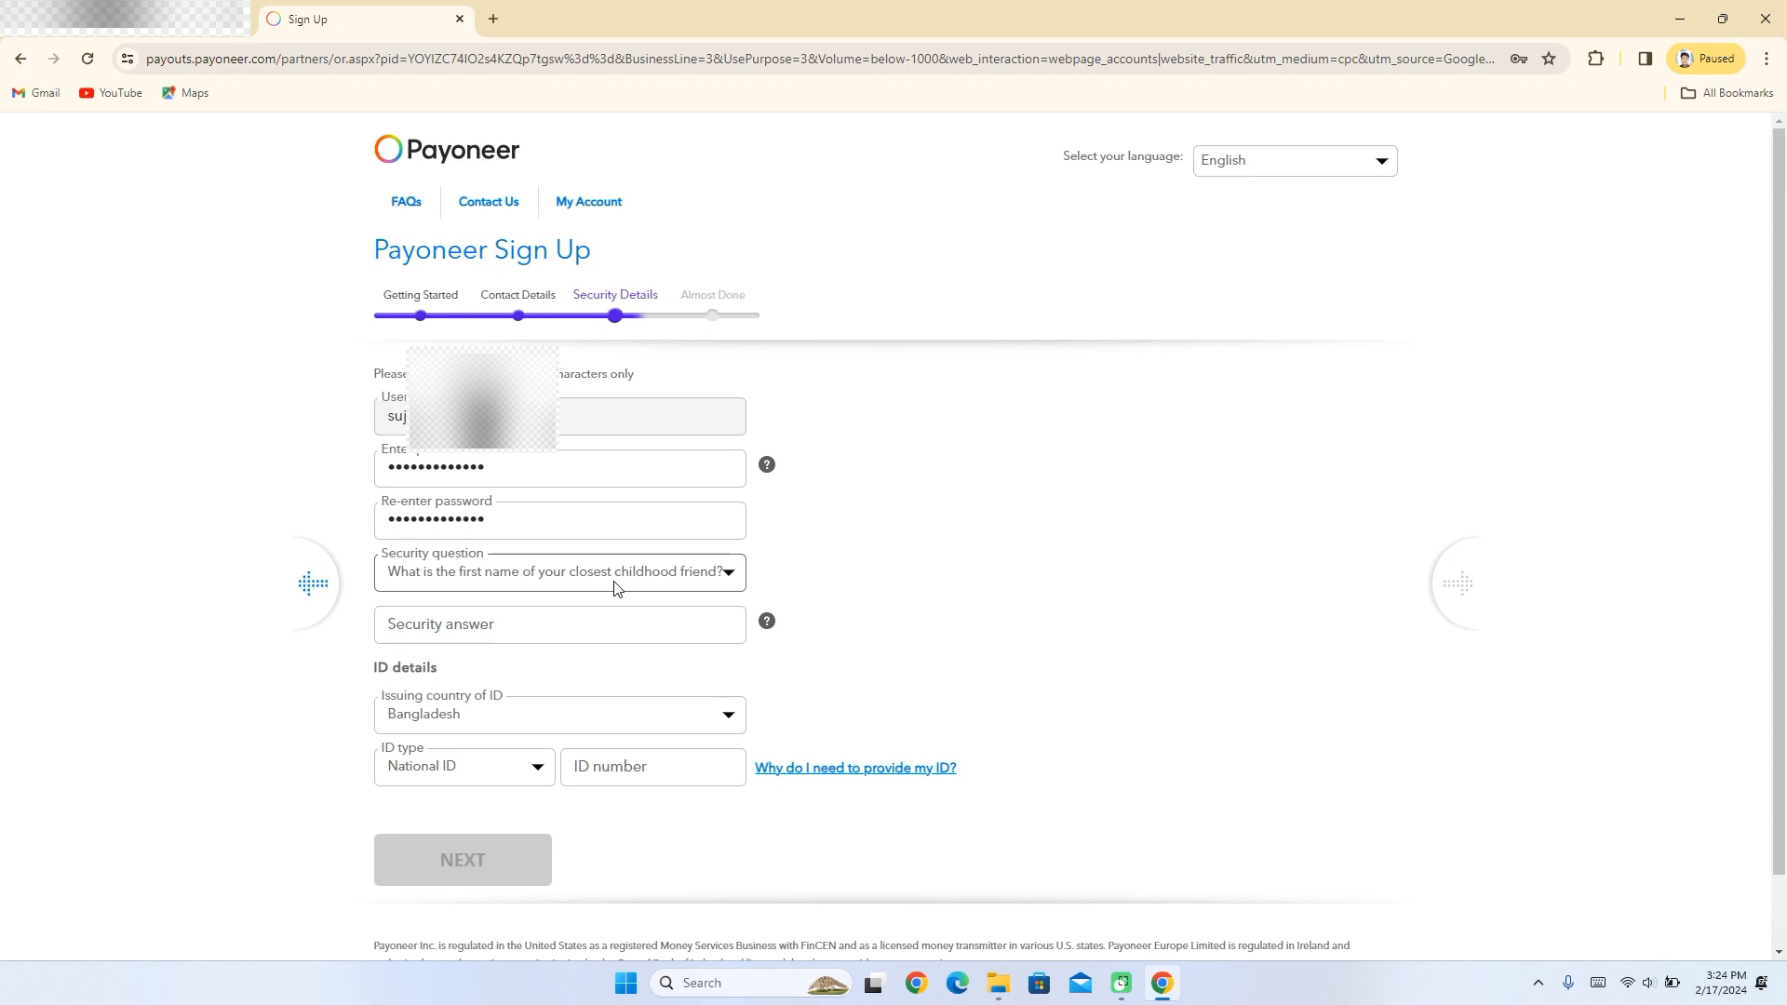
pyautogui.click(578, 629)
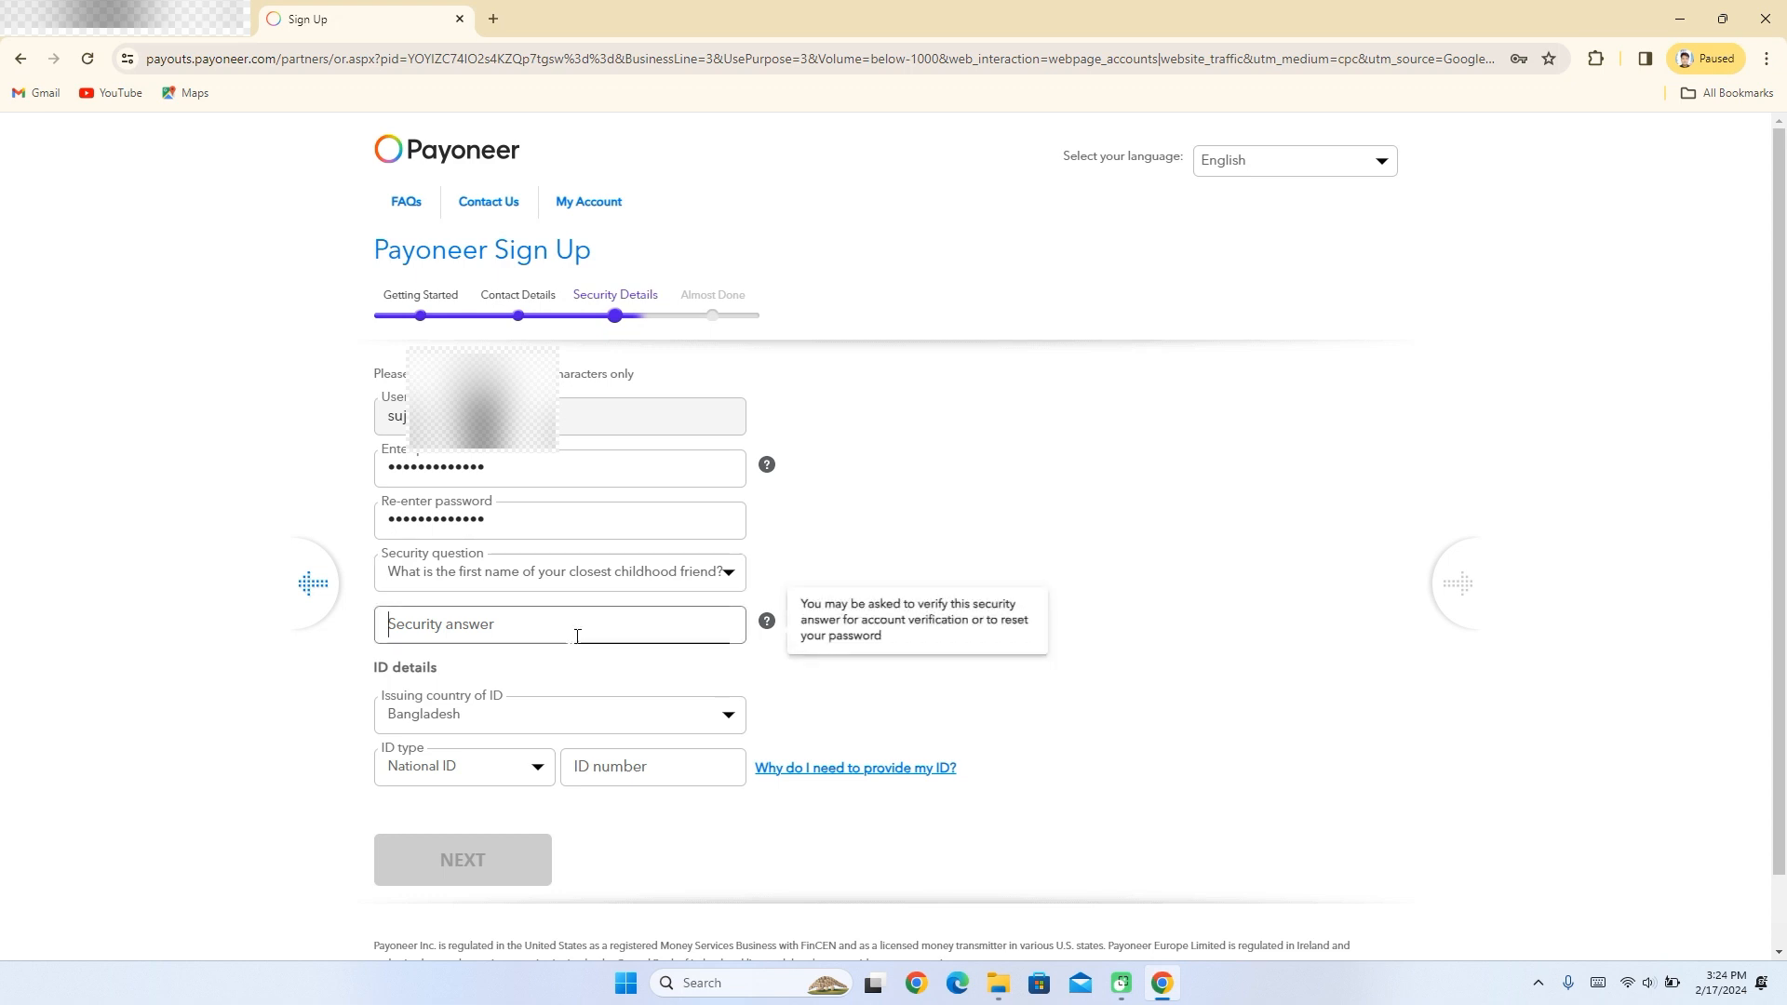
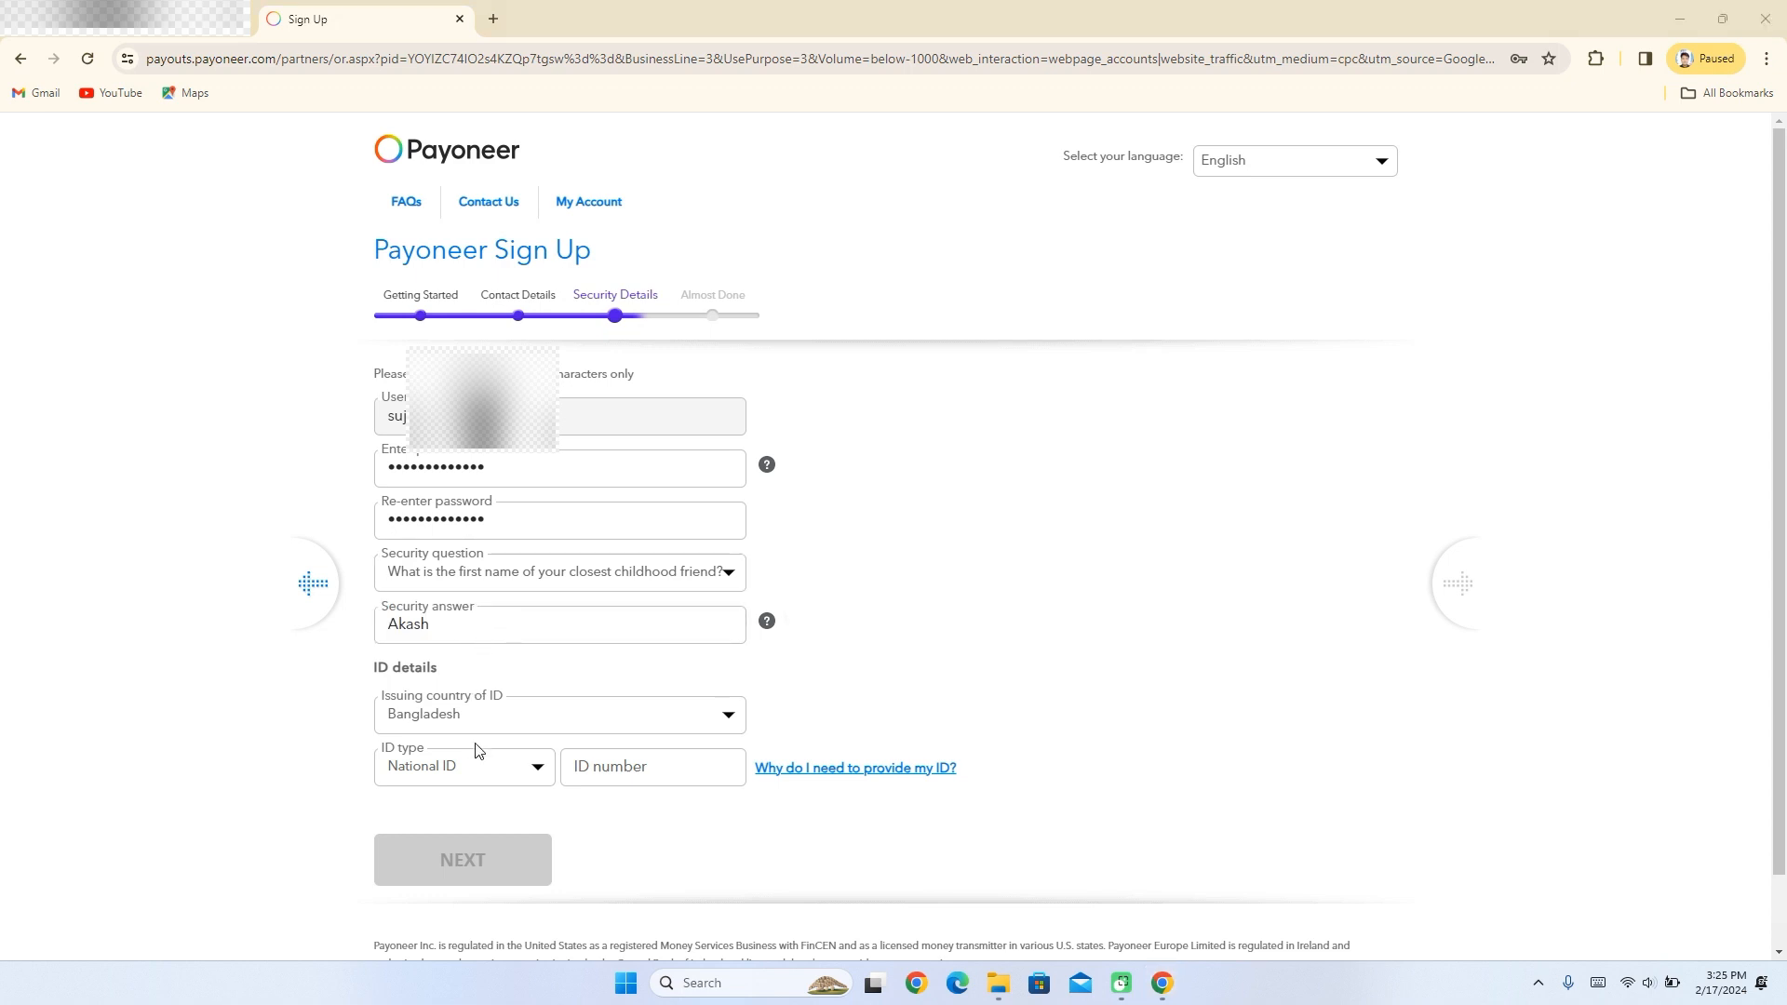
pyautogui.click(640, 771)
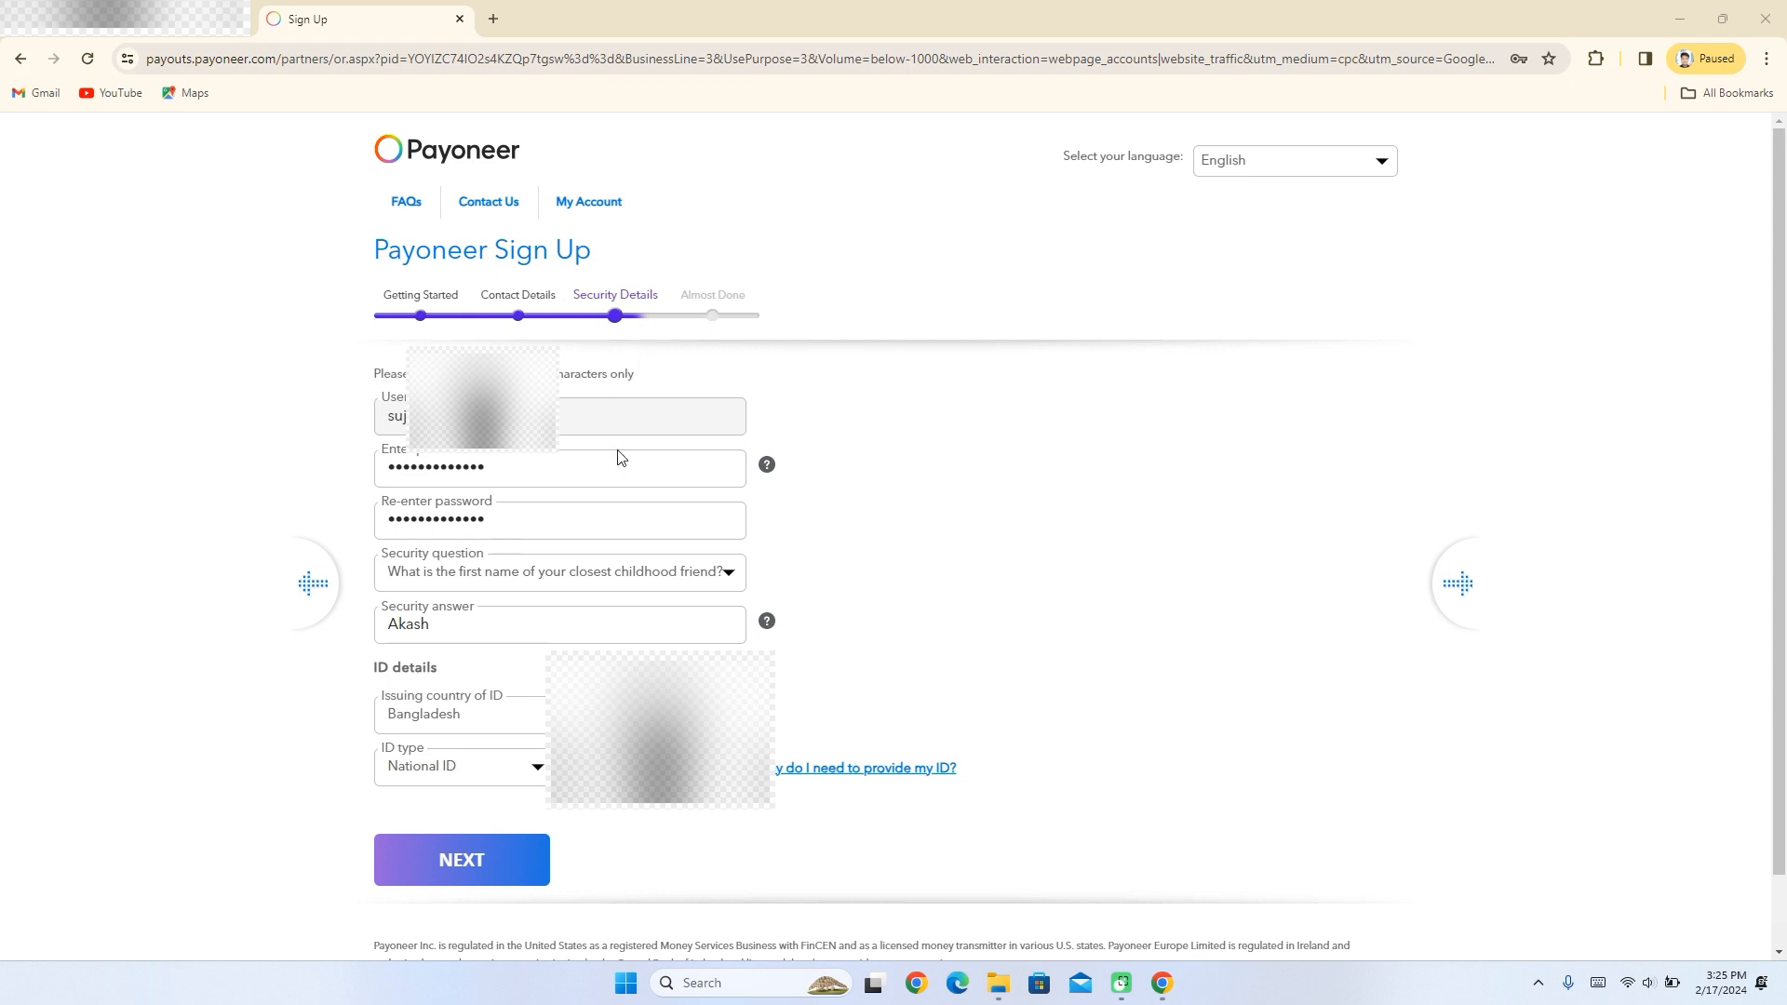
pyautogui.click(503, 866)
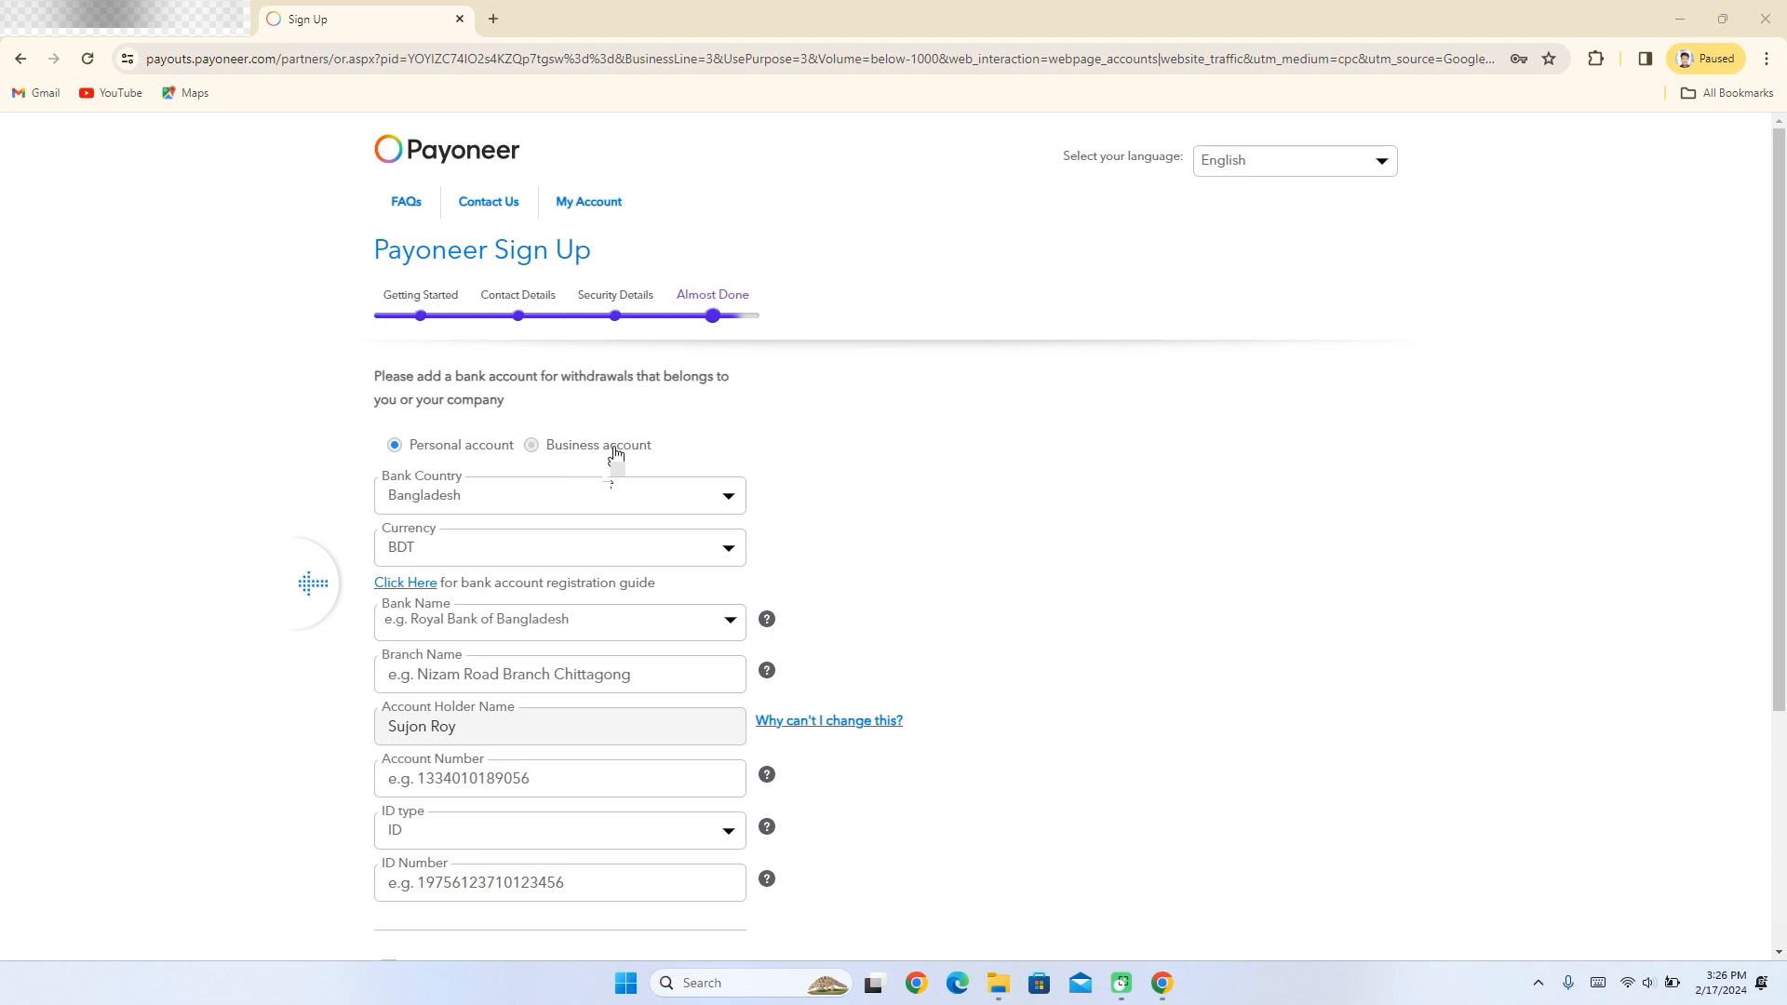
# - Choose DUTCHBANGLA BANK LTD as the bank, complete the bank details and agreements, and submit the sign-up form
pyautogui.scroll(-1, 519, 527)
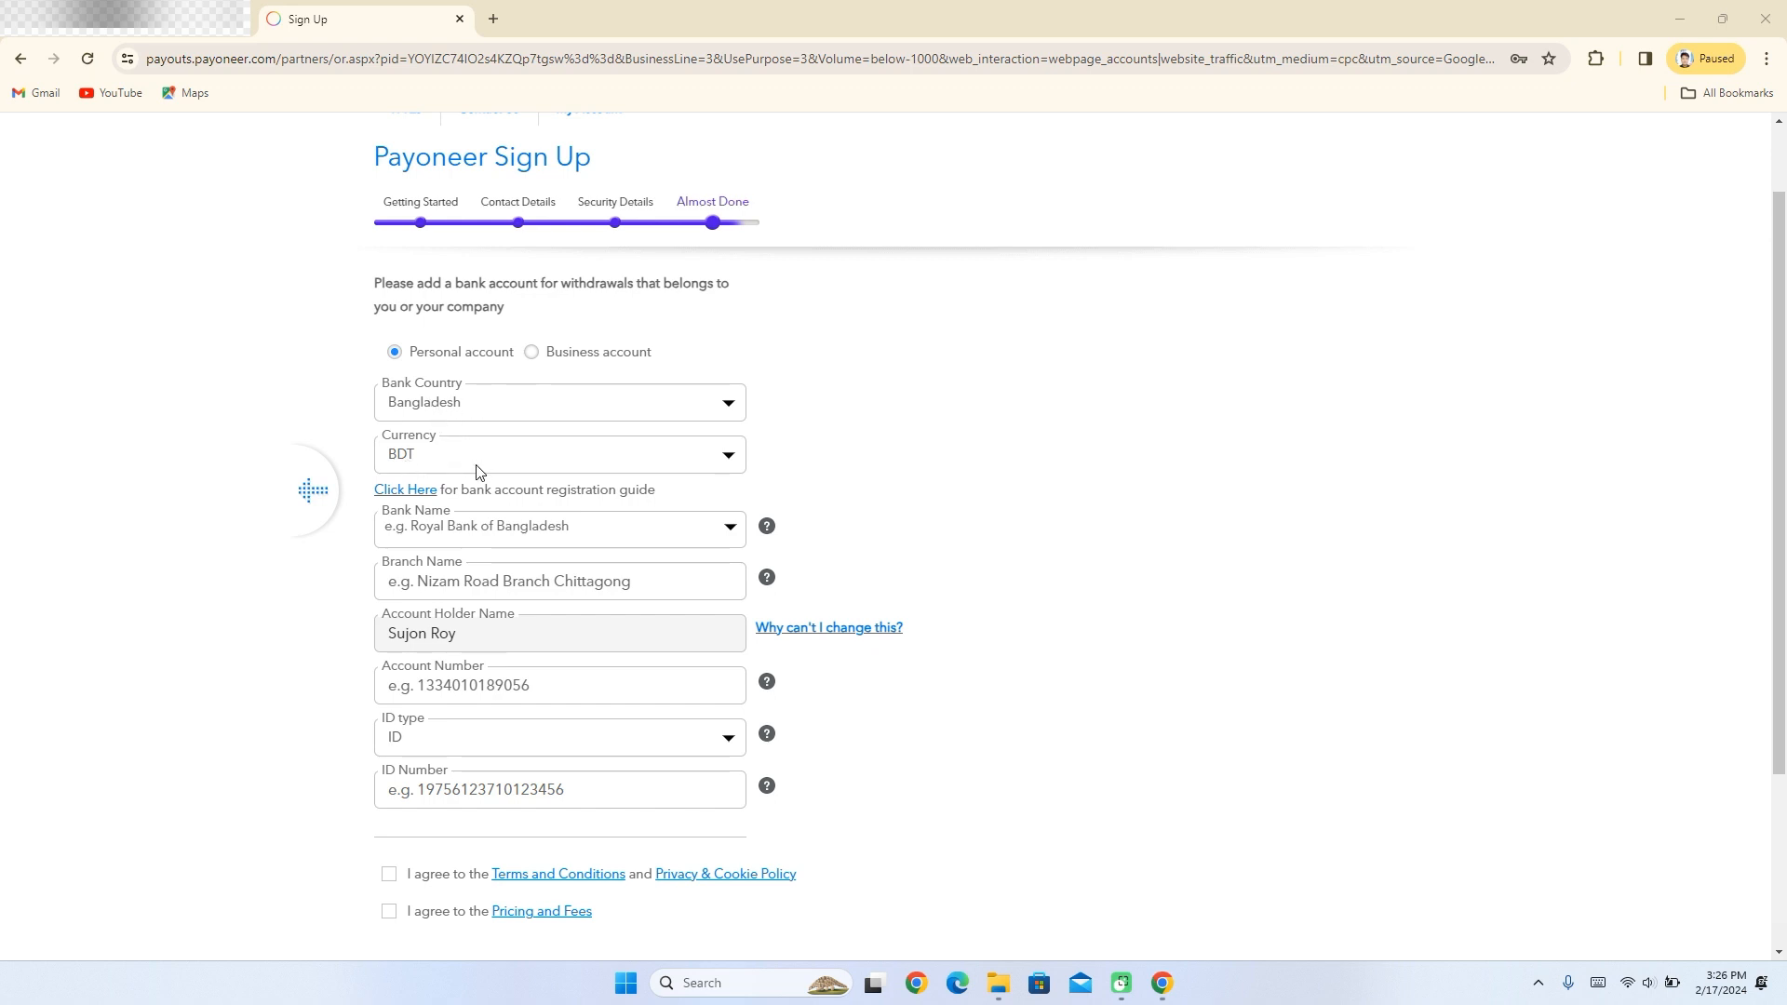
pyautogui.click(460, 540)
pyautogui.click(650, 534)
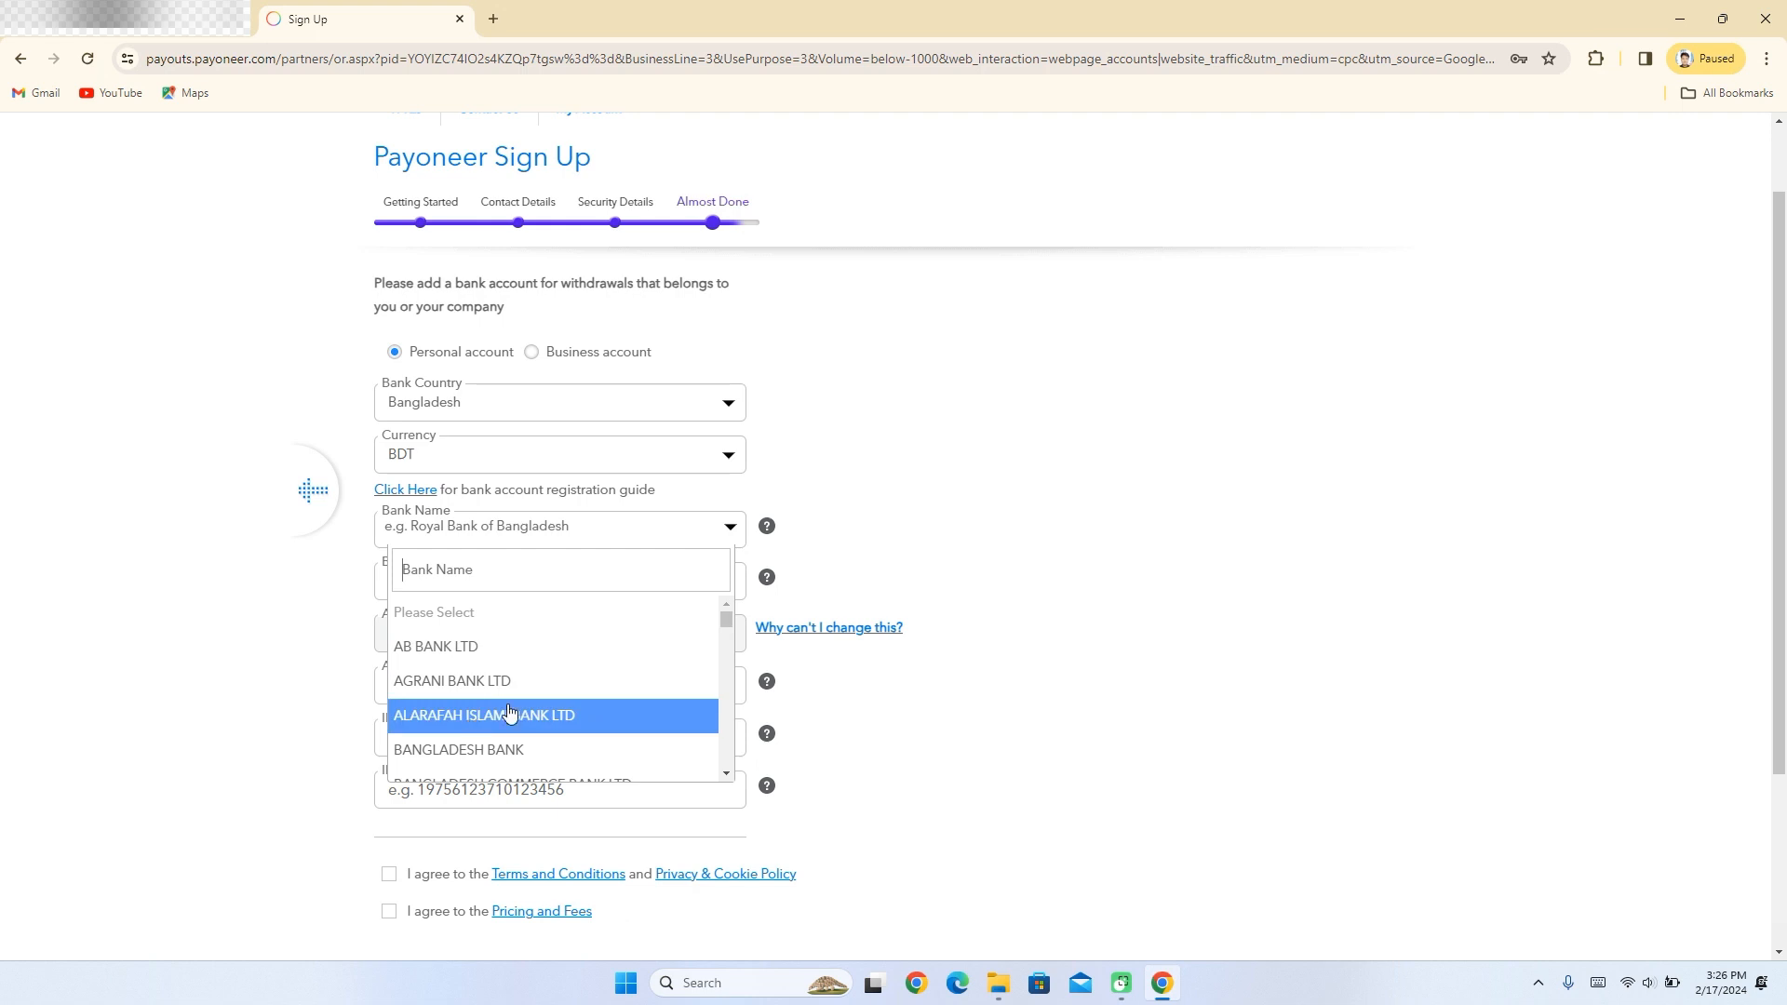
pyautogui.scroll(-2, 497, 717)
pyautogui.scroll(-1, 503, 718)
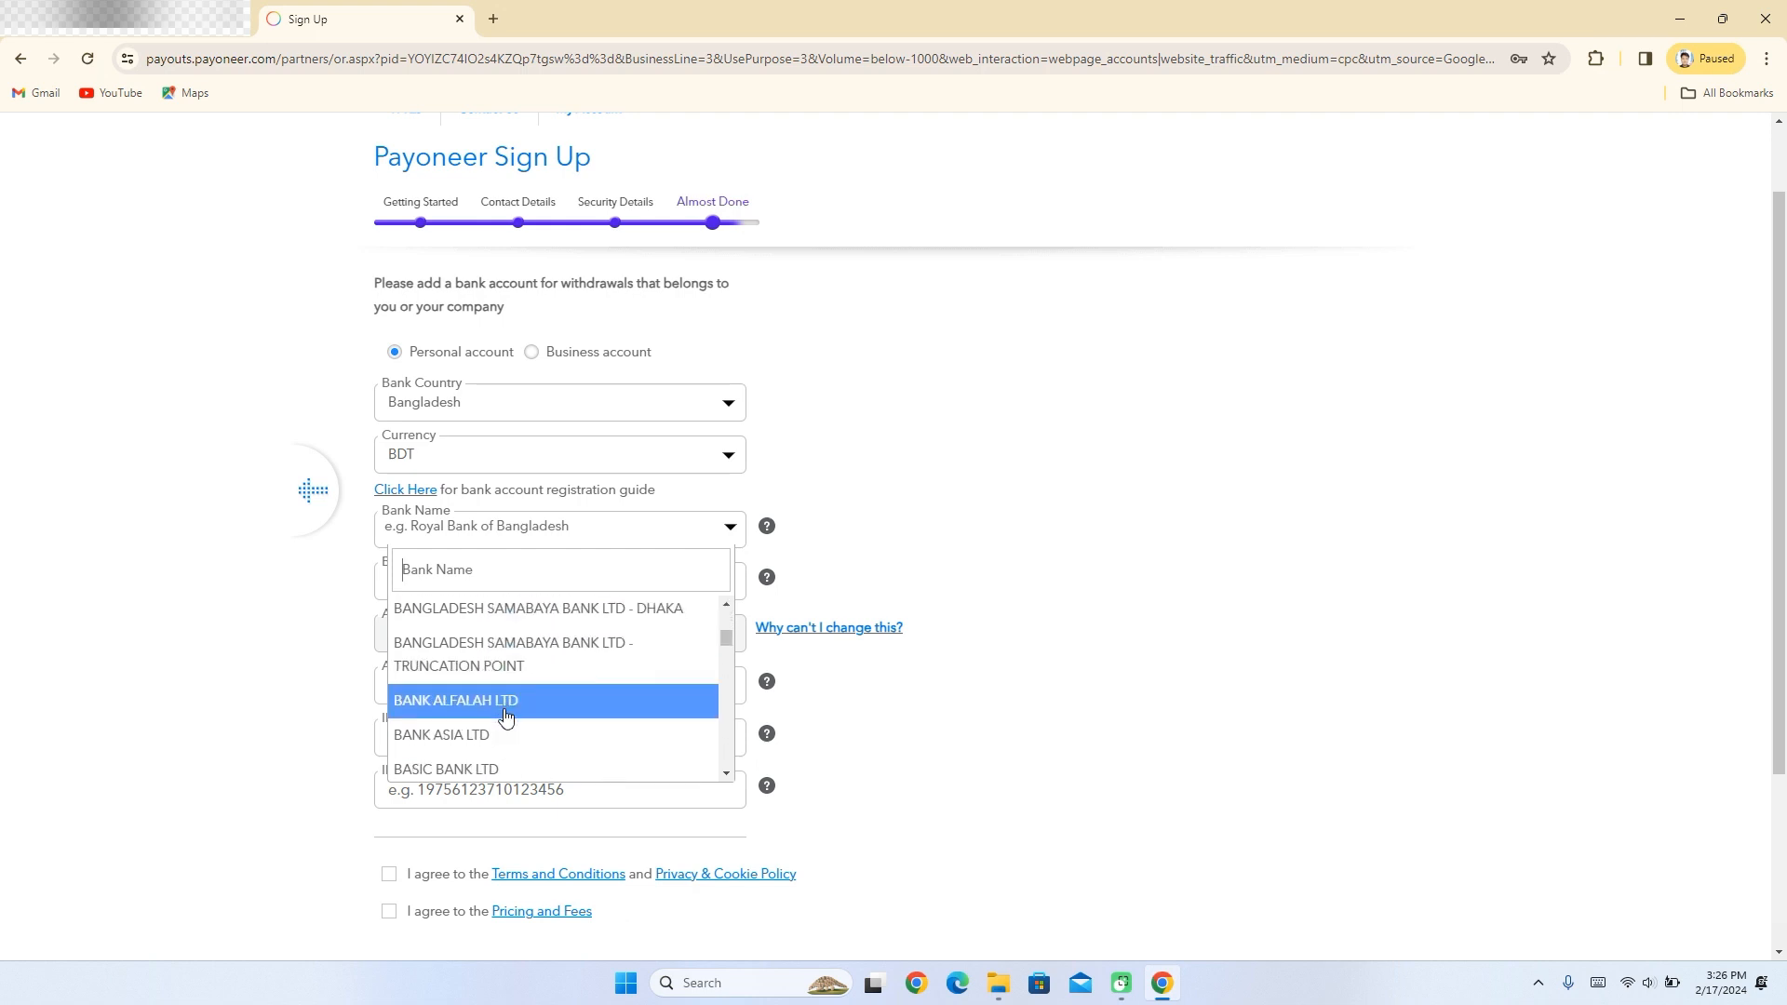
pyautogui.scroll(-3, 505, 715)
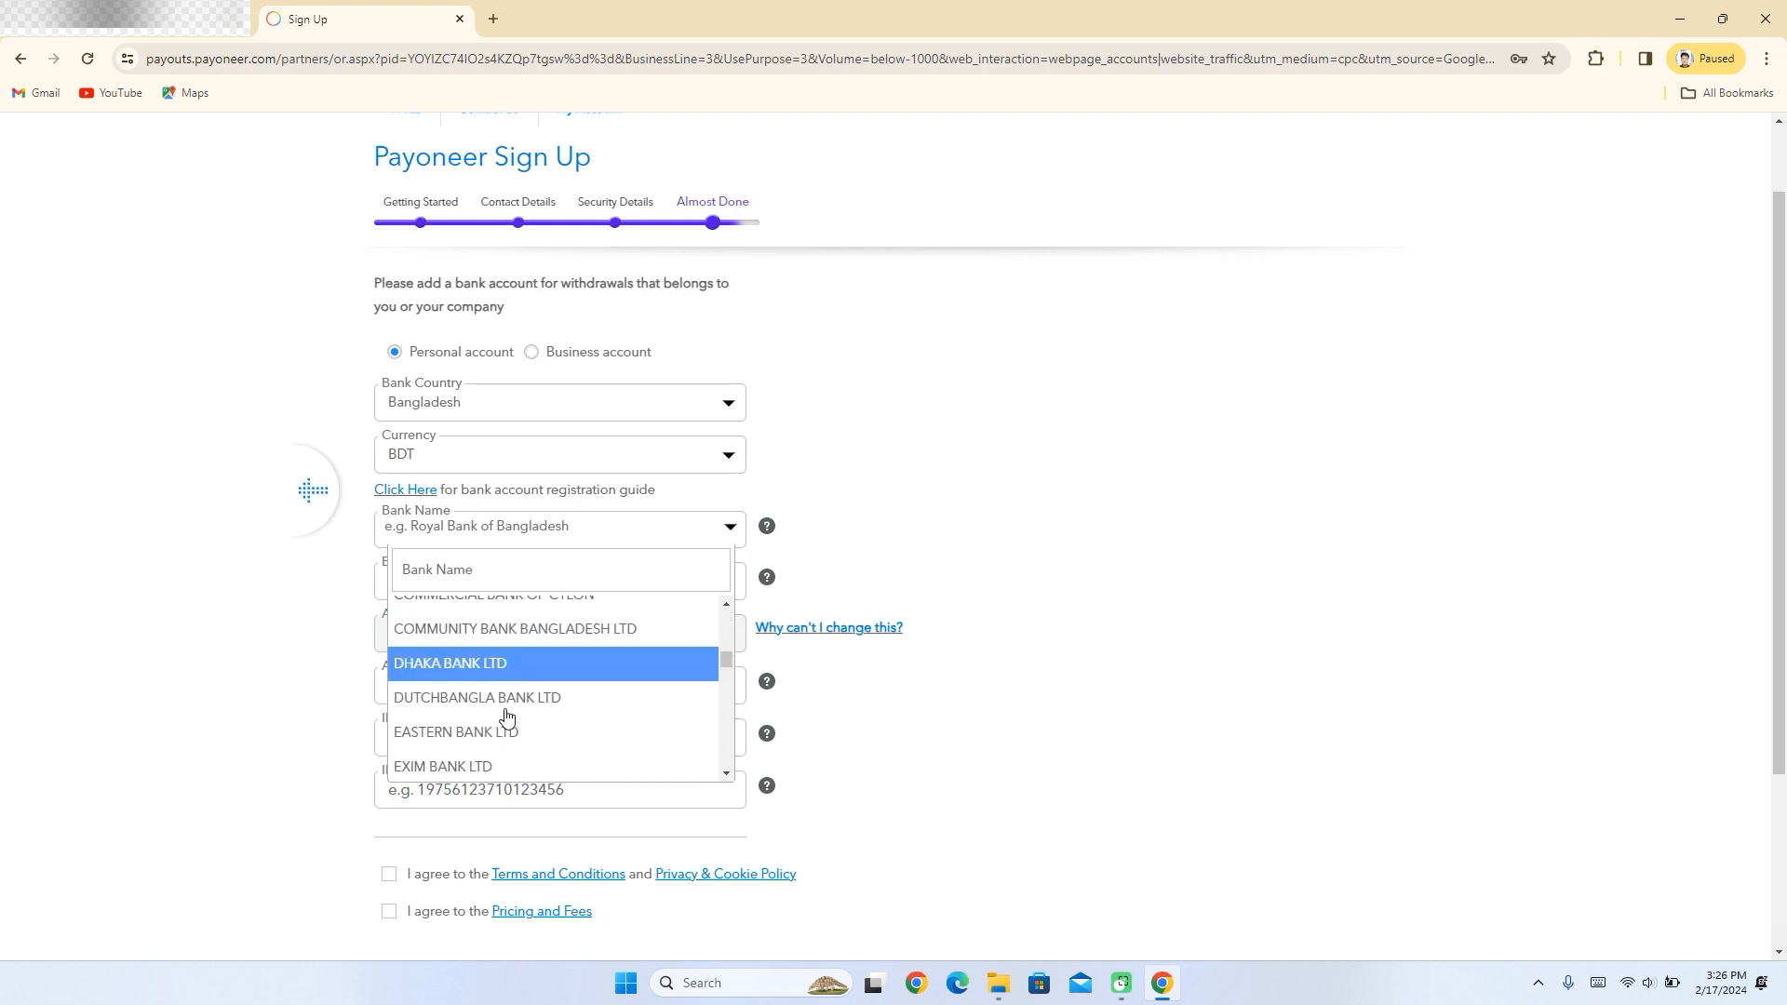
pyautogui.scroll(1, 477, 709)
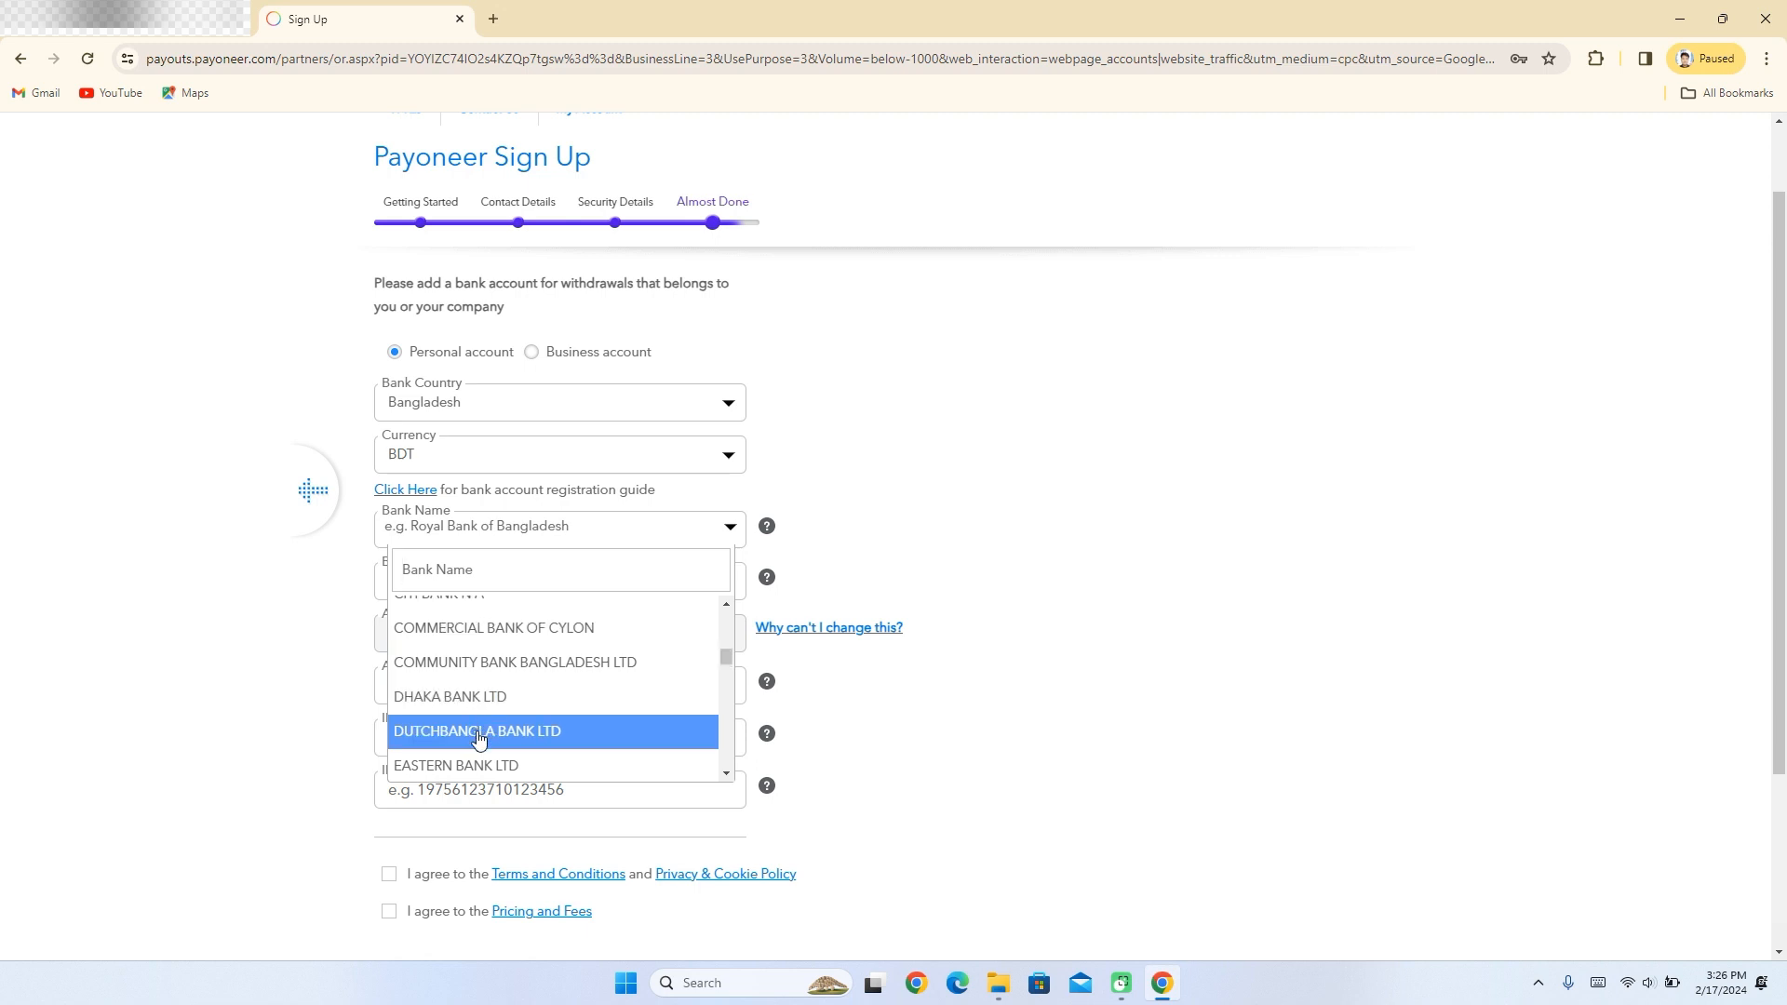
pyautogui.click(545, 740)
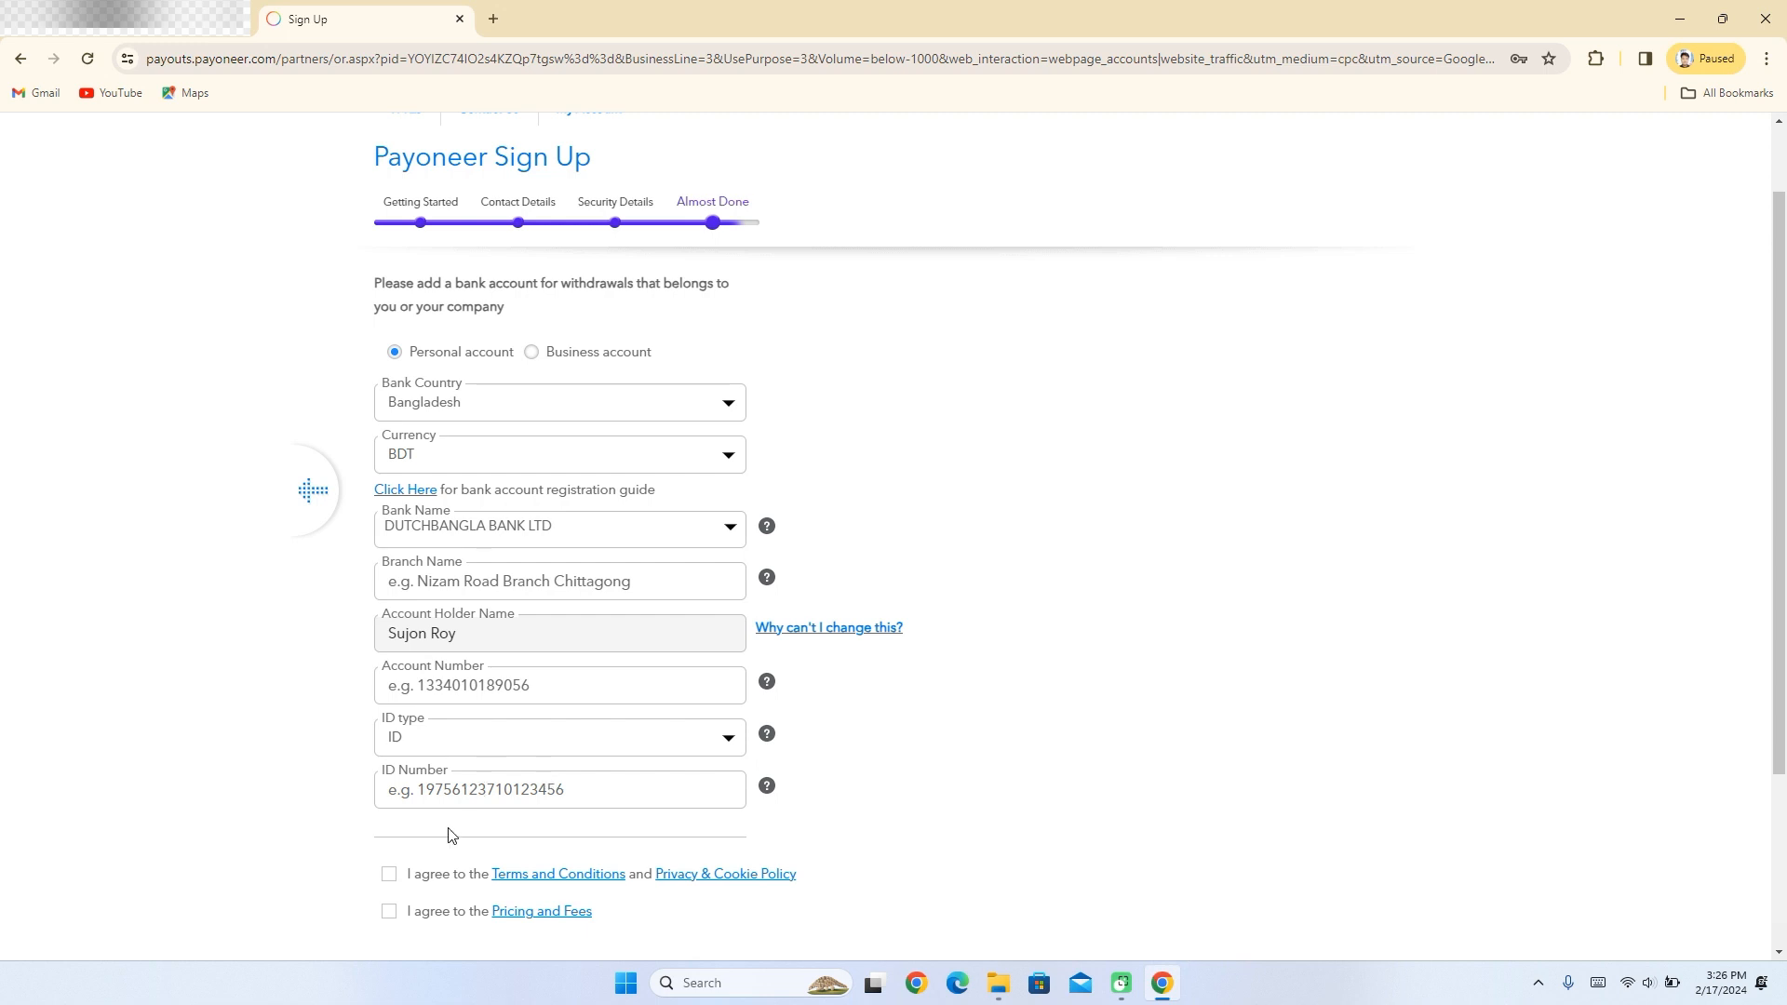
pyautogui.scroll(-1, 556, 779)
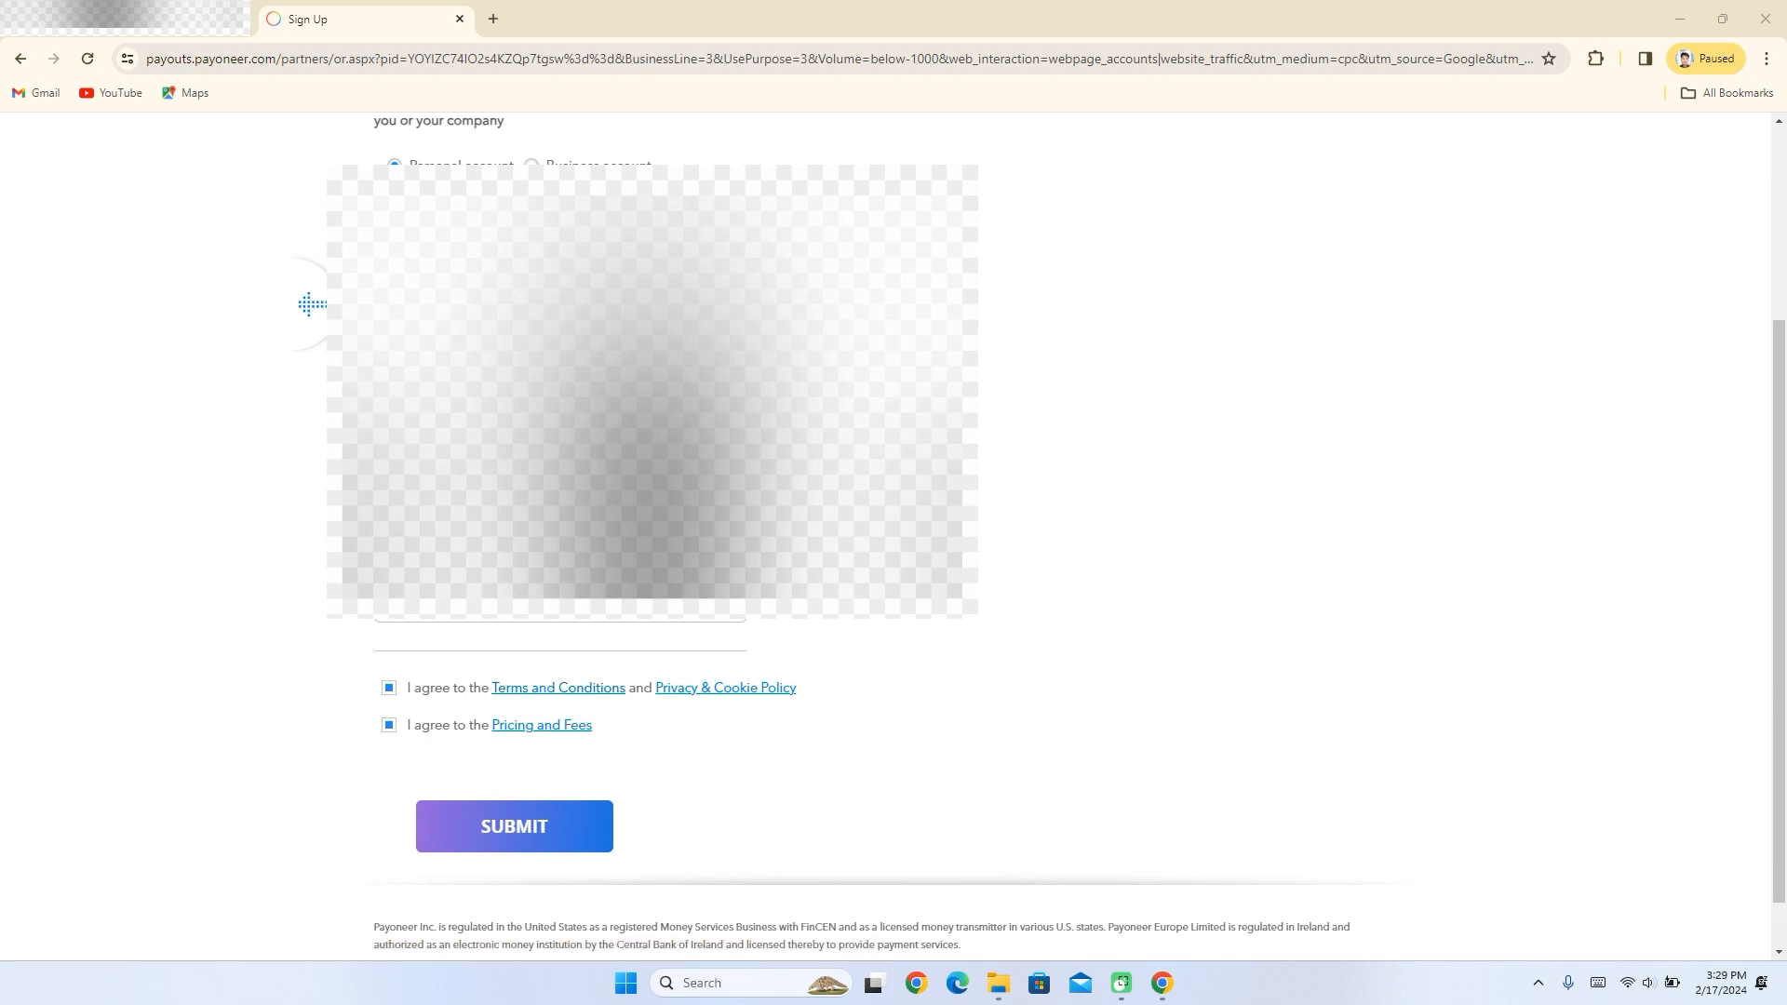
pyautogui.click(508, 831)
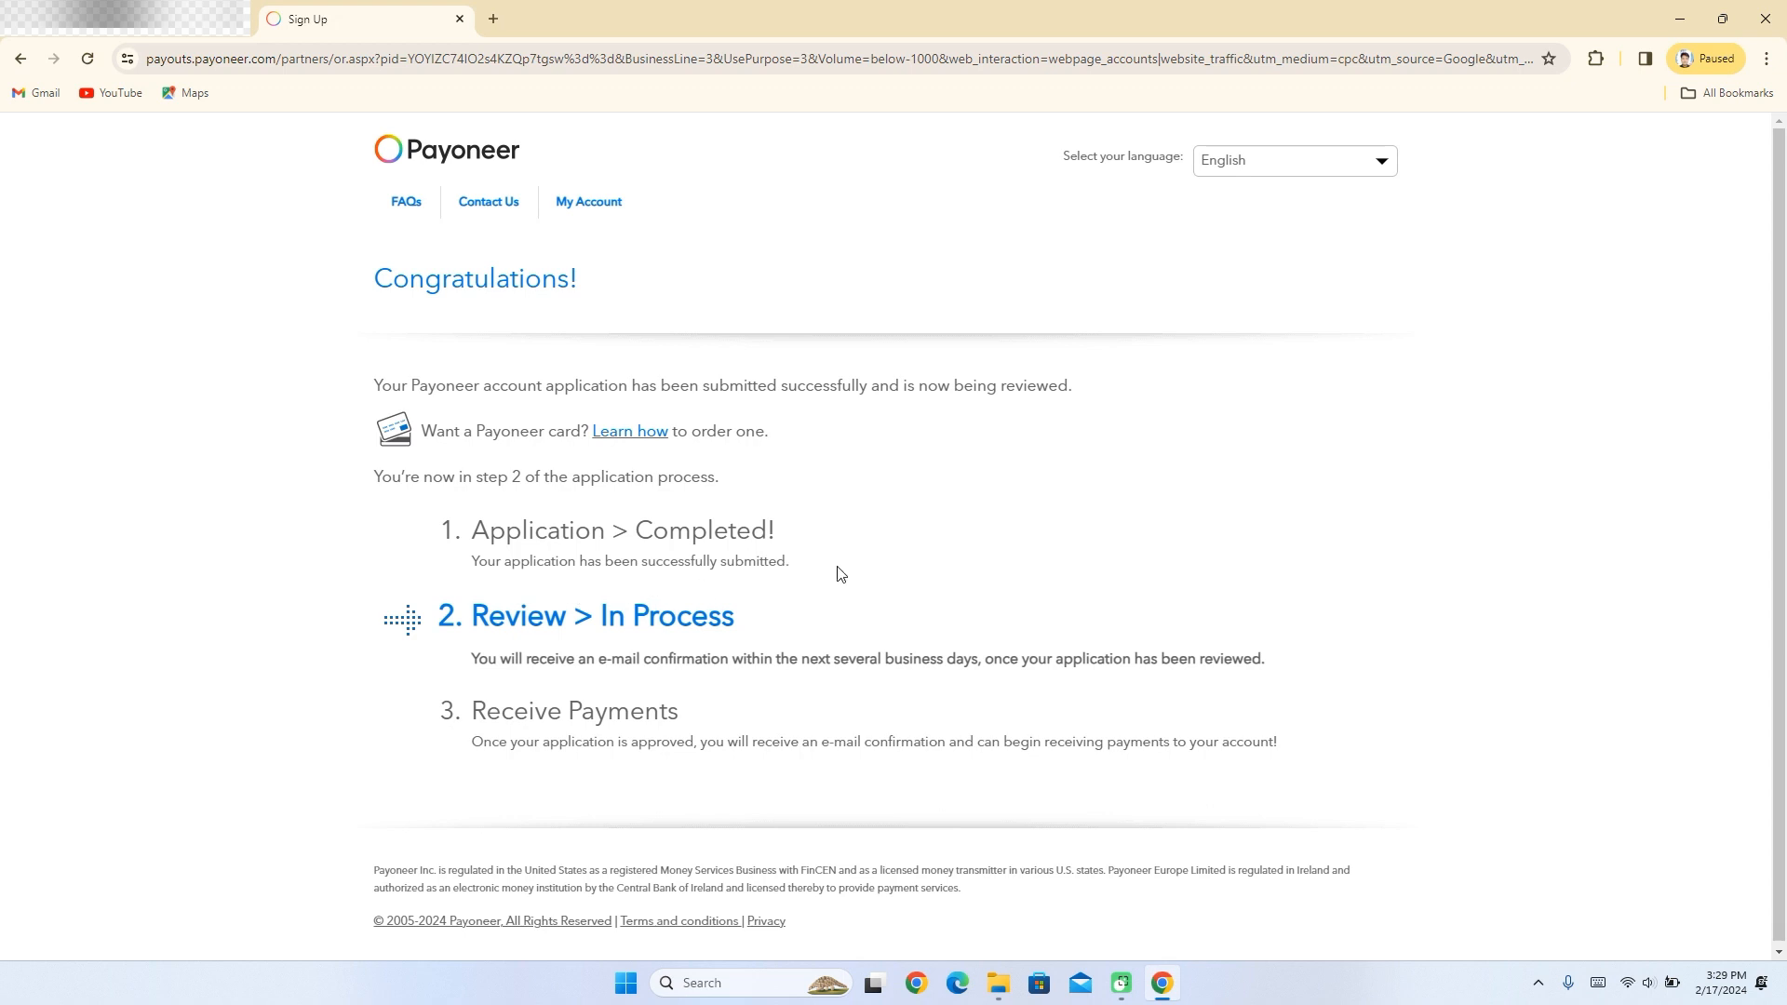
# - Open the Payoneer verification email in Gmail and verify the email address
pyautogui.scroll(-1, 577, 591)
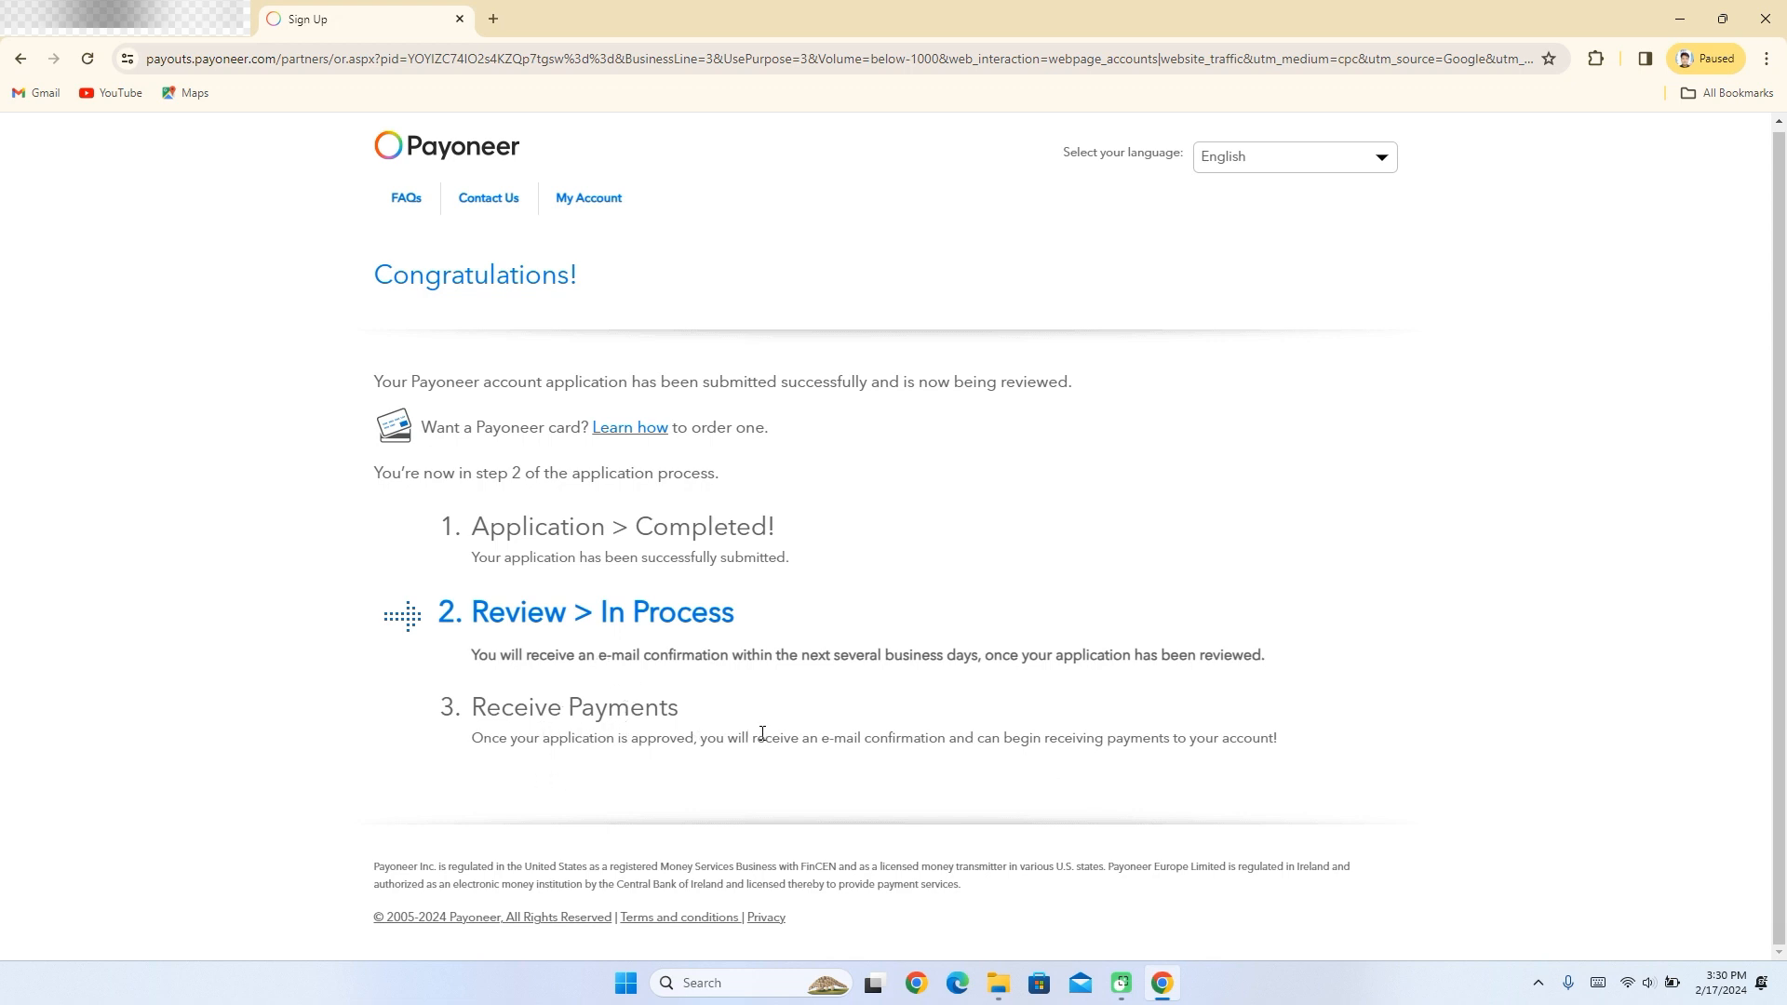
pyautogui.scroll(1, 797, 740)
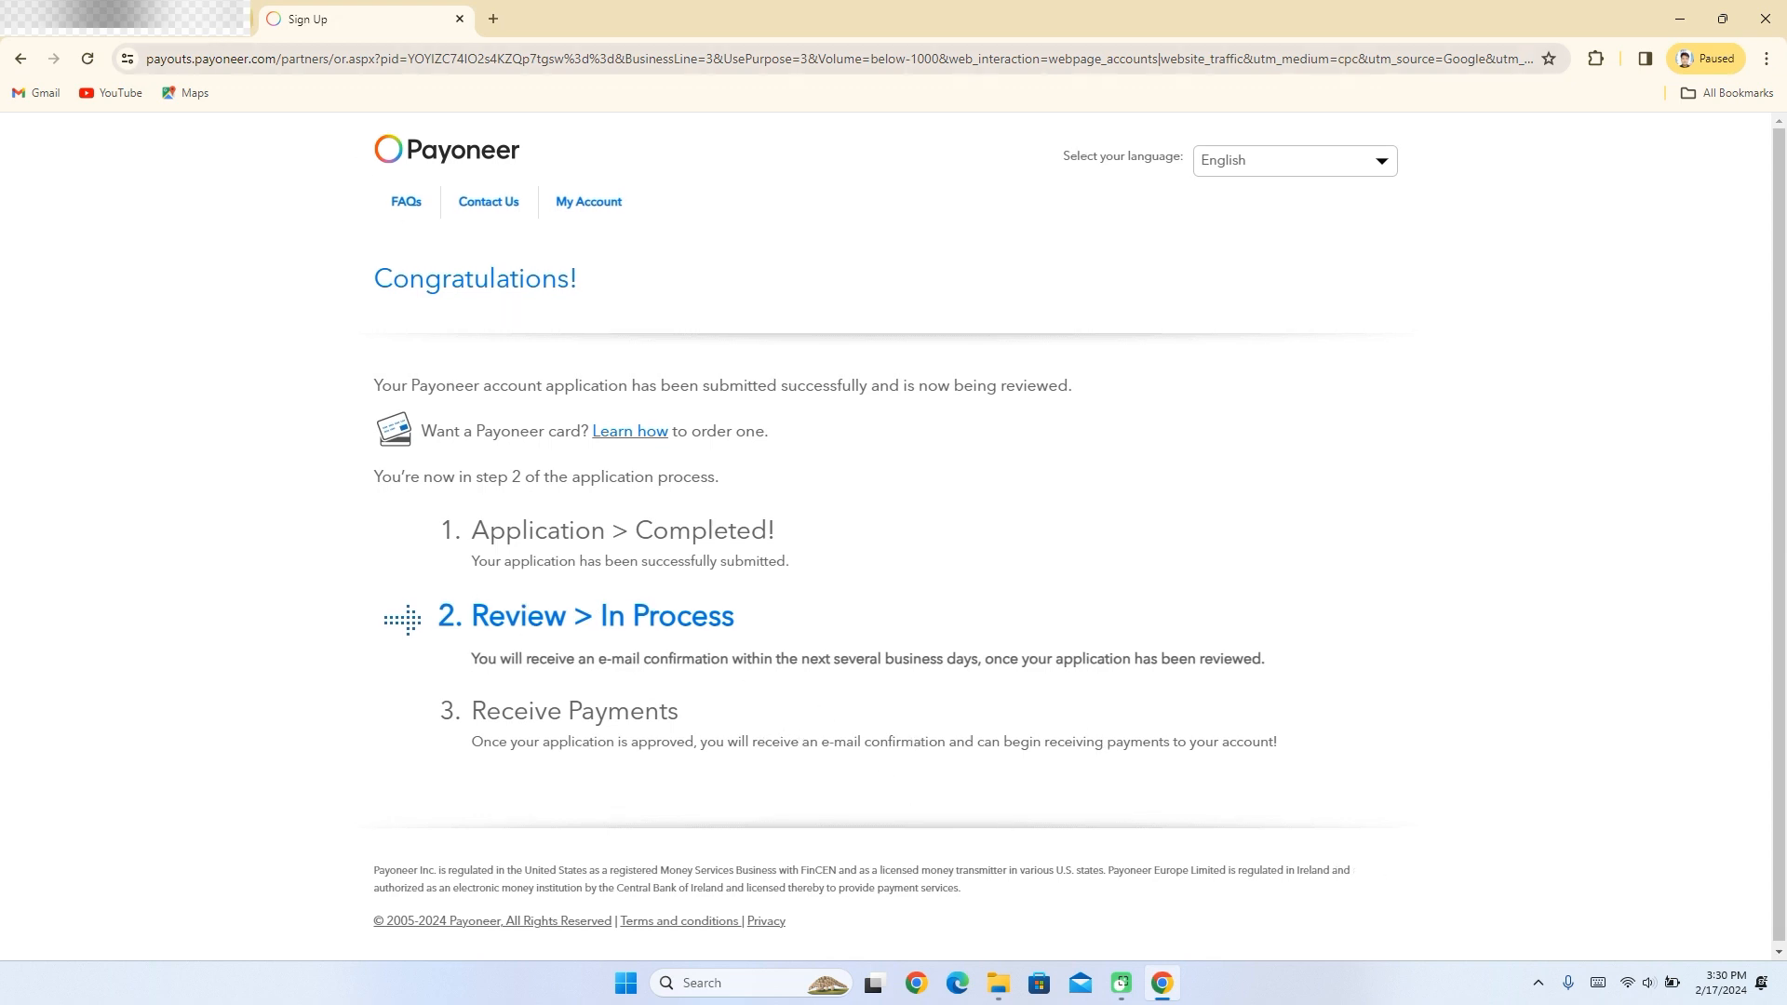
pyautogui.click(207, 21)
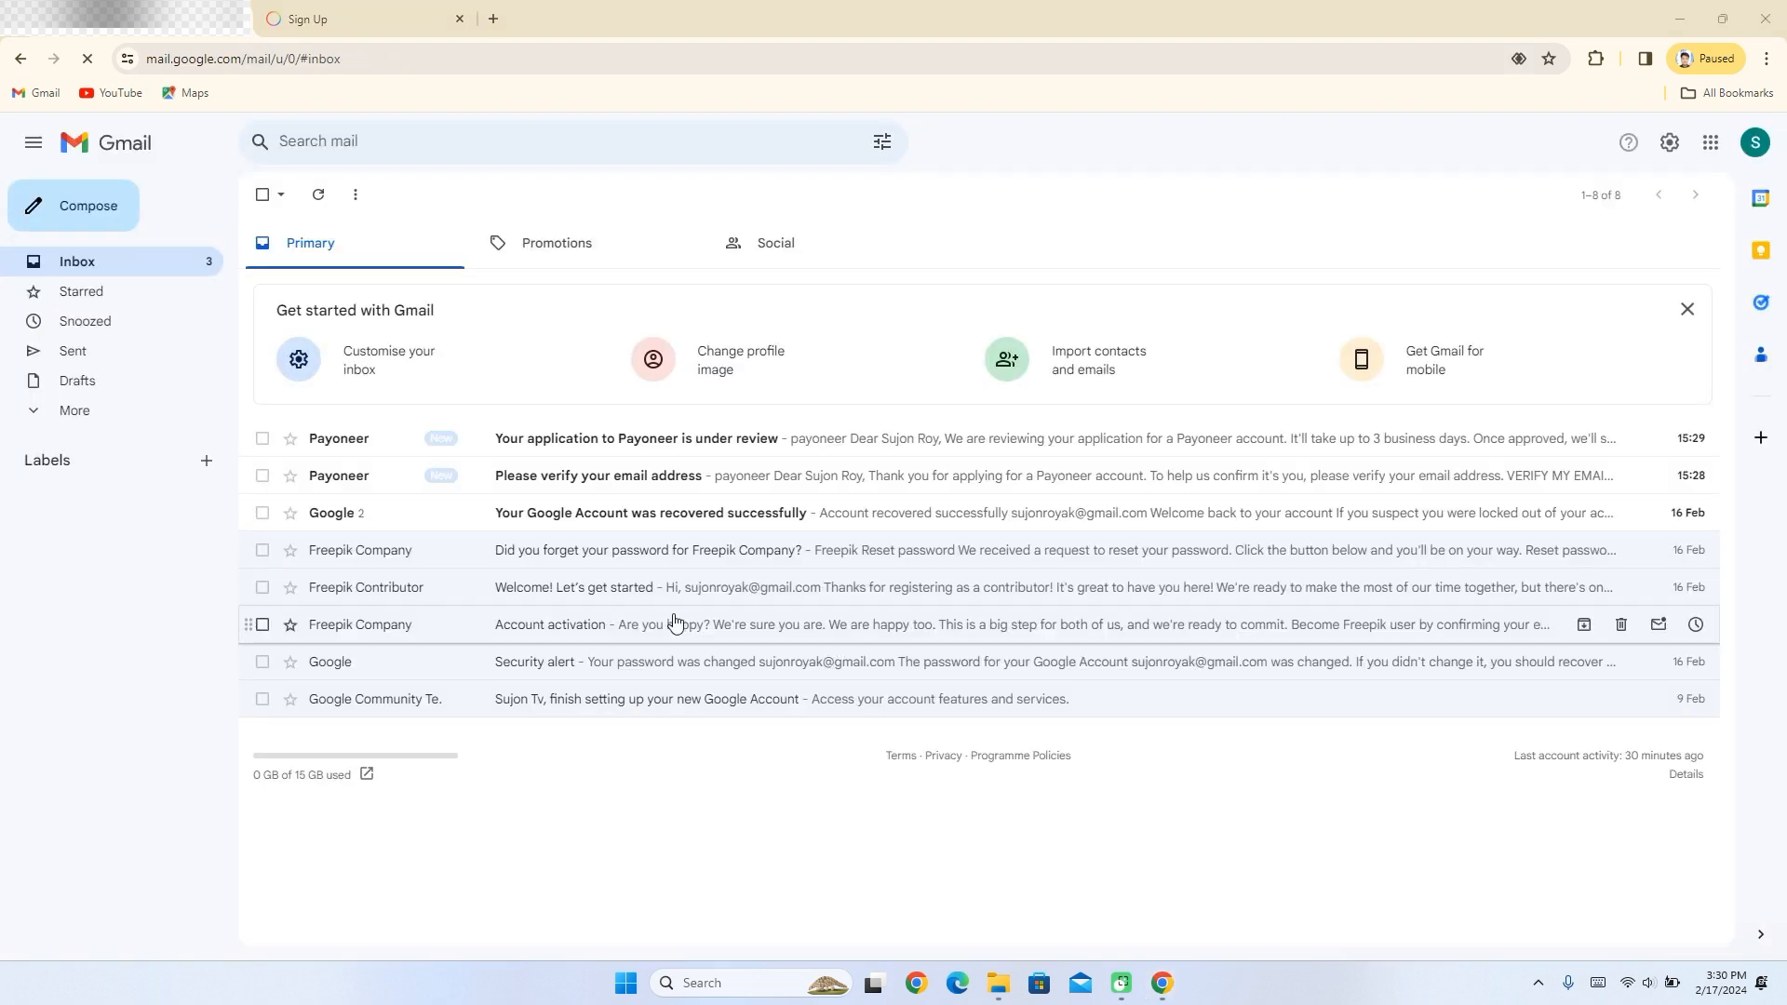
pyautogui.click(579, 481)
pyautogui.click(585, 488)
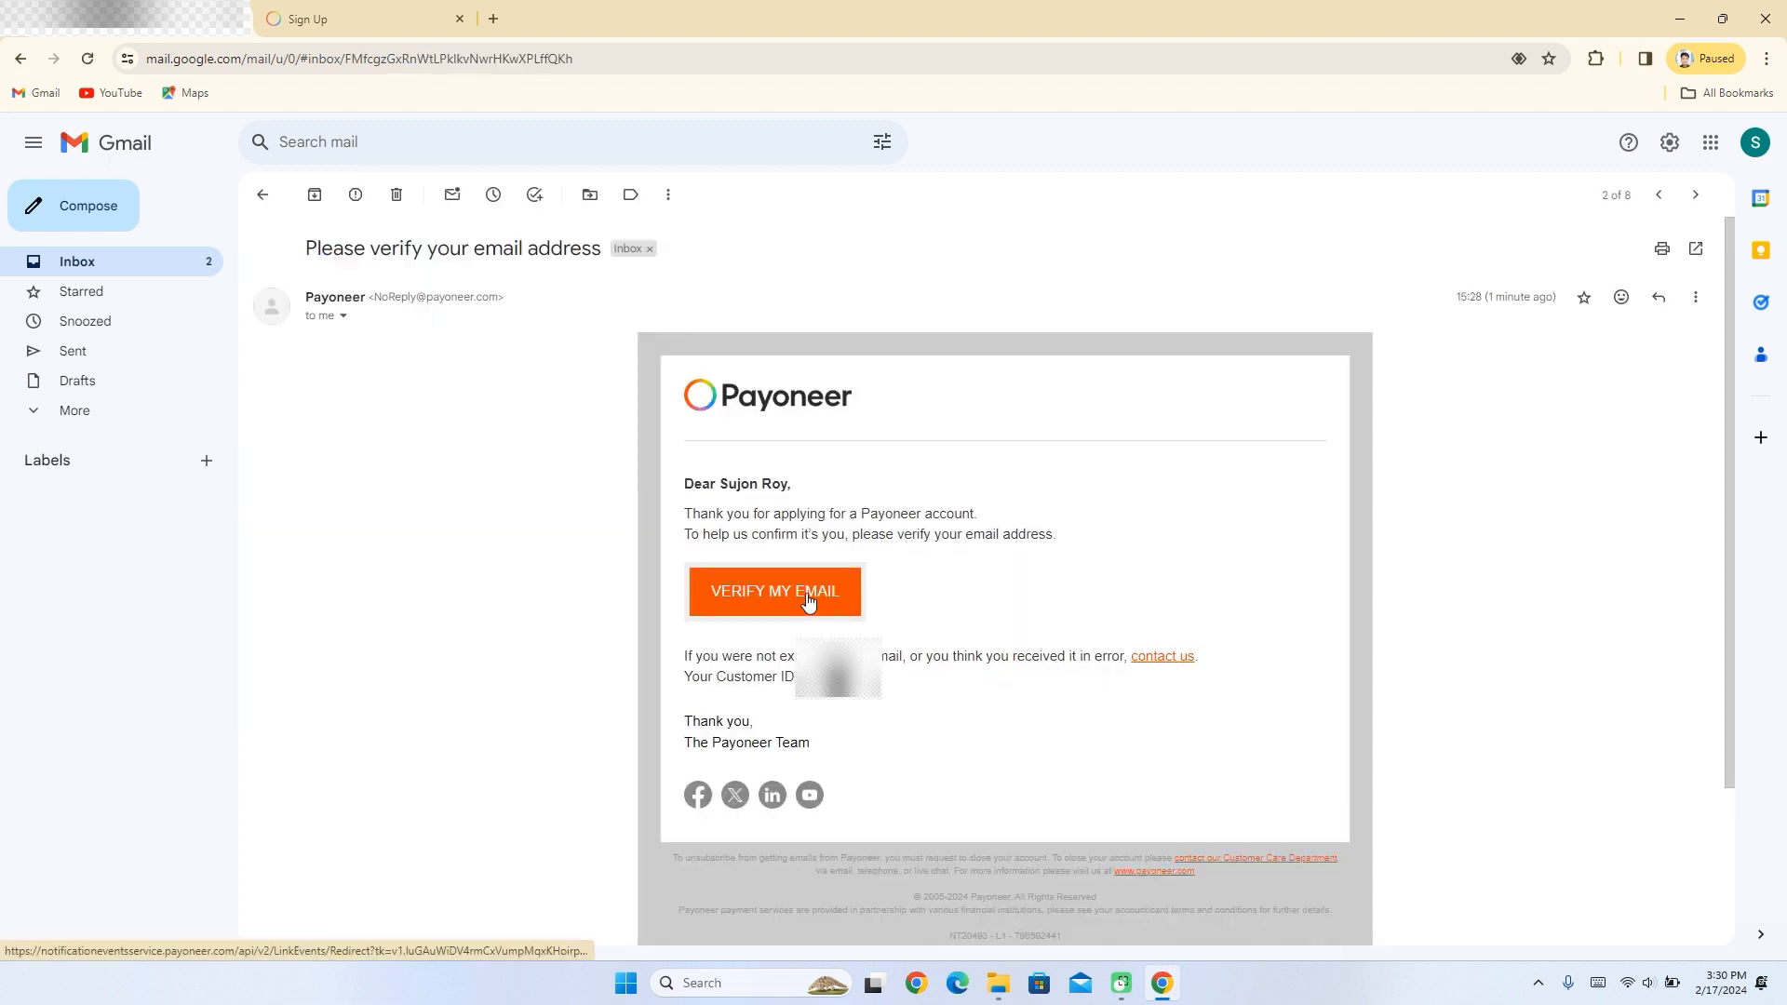
pyautogui.click(808, 602)
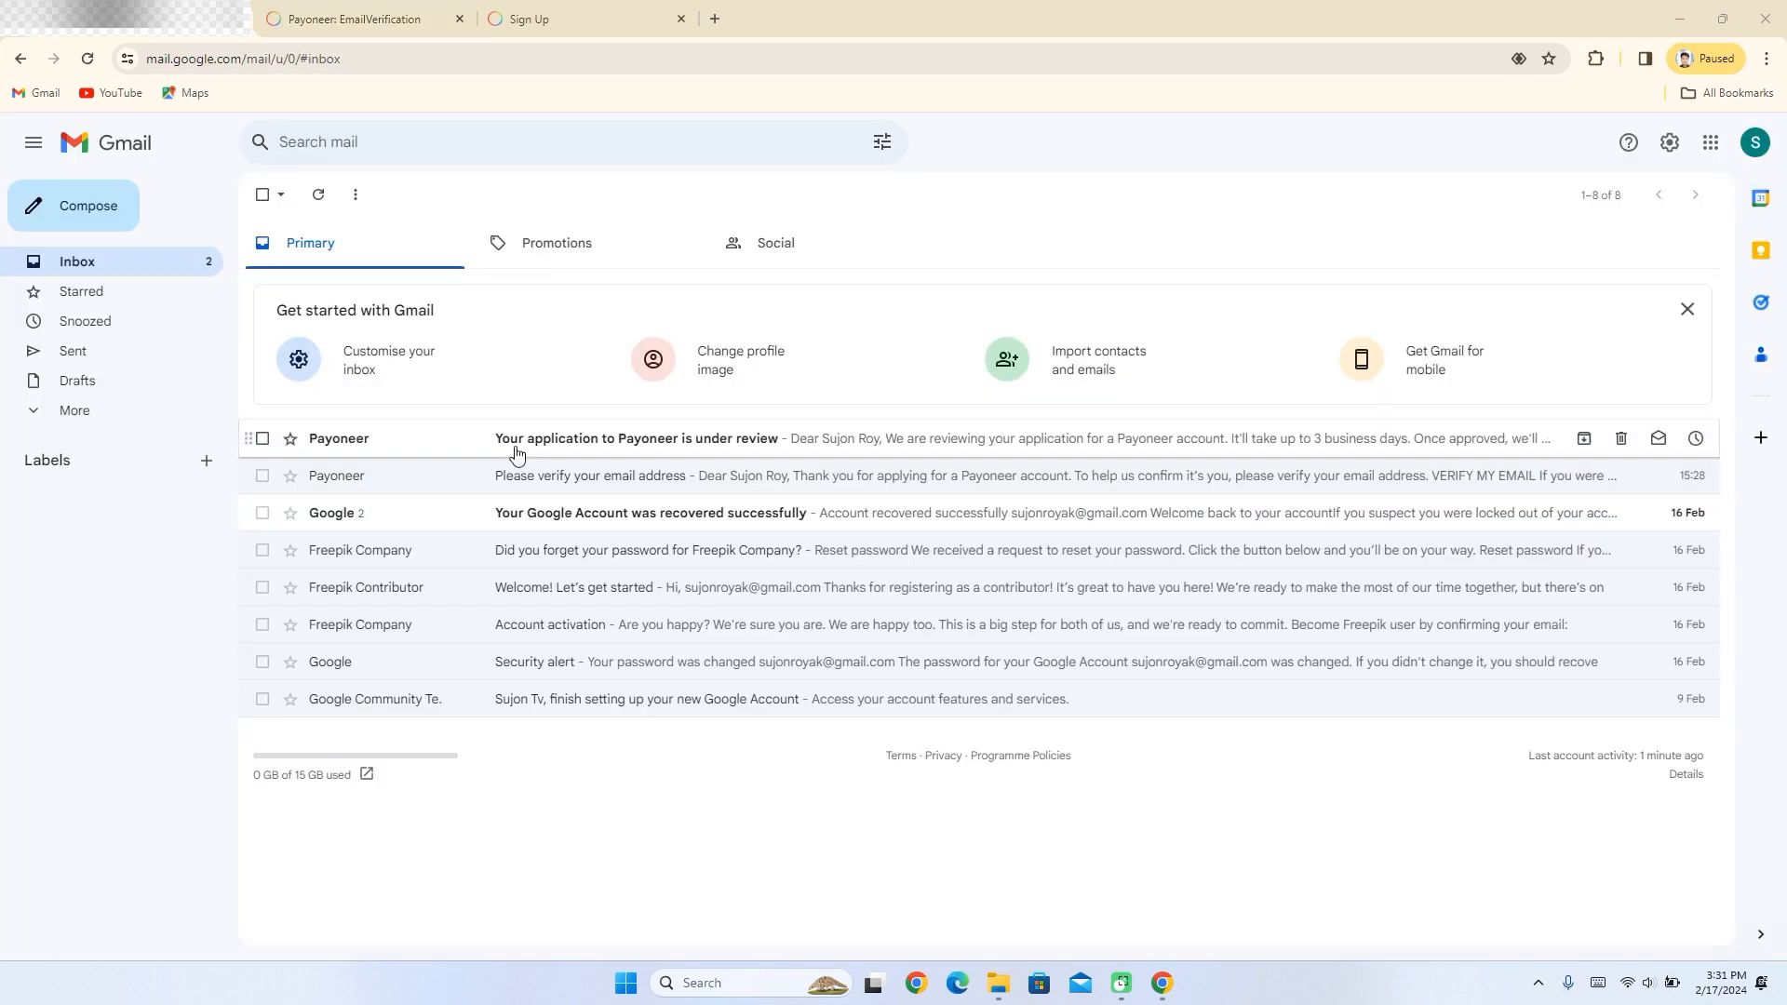
# - Open the application-under-review email, then sign in to the Payoneer account with its email and password
pyautogui.click(571, 453)
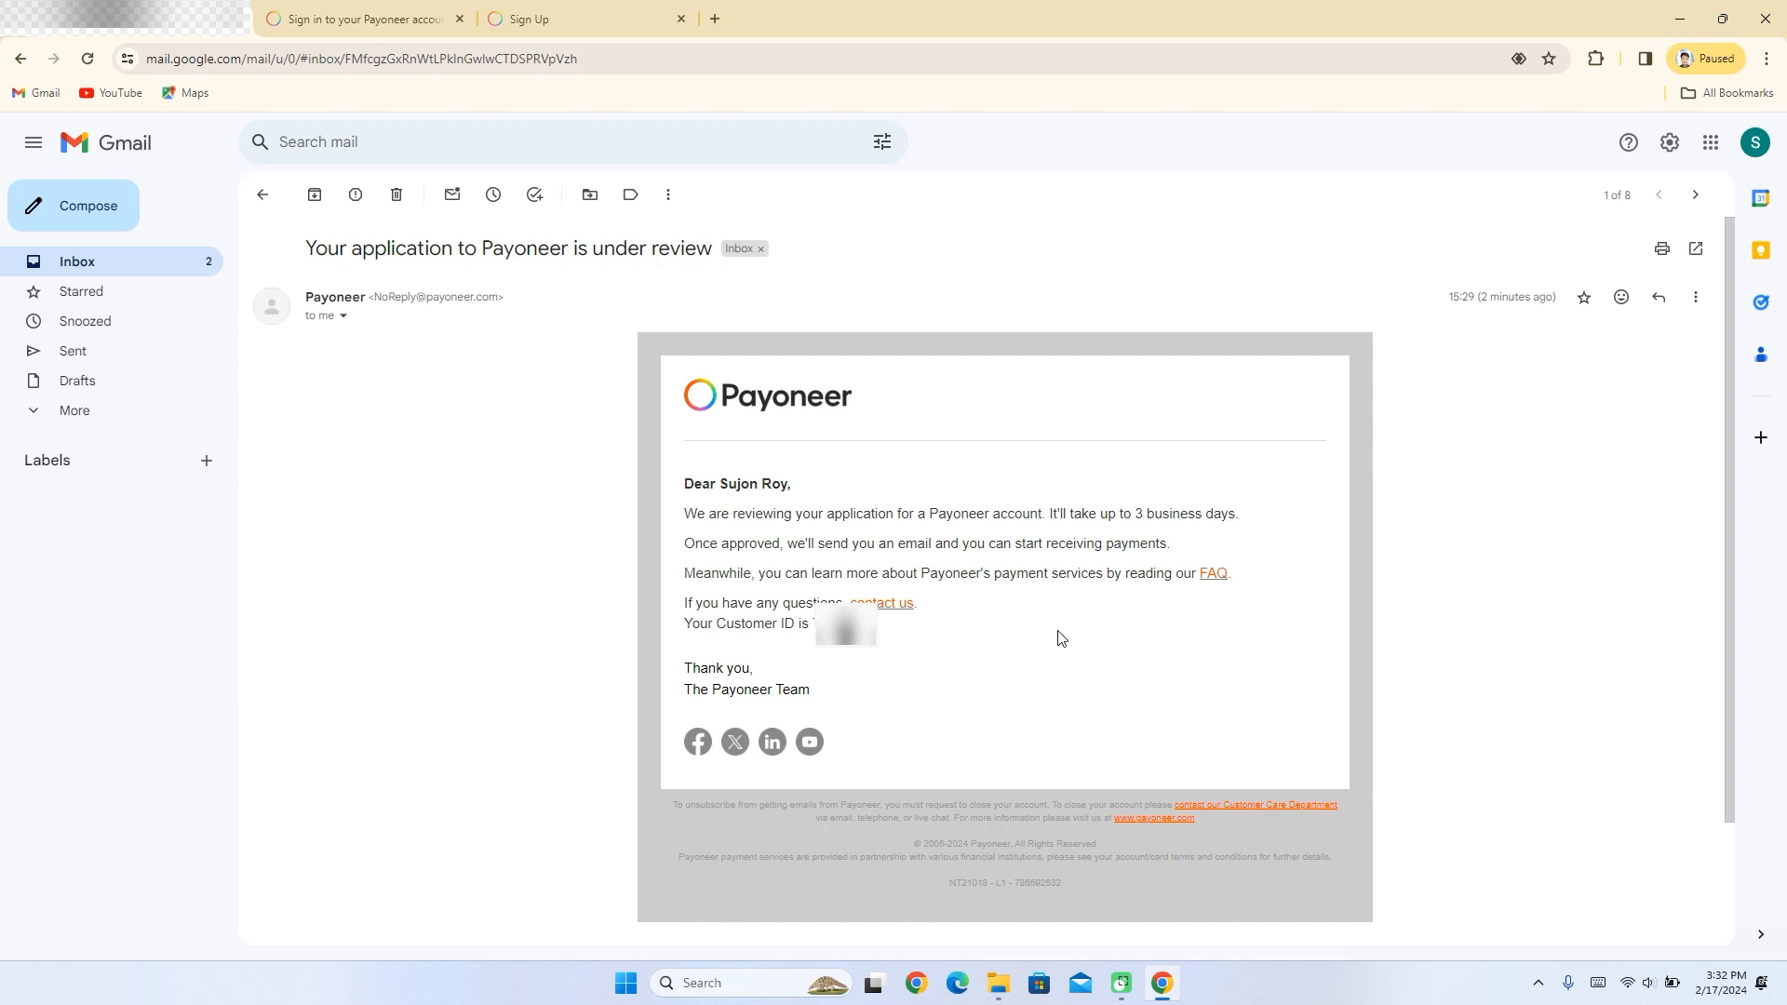
pyautogui.click(105, 267)
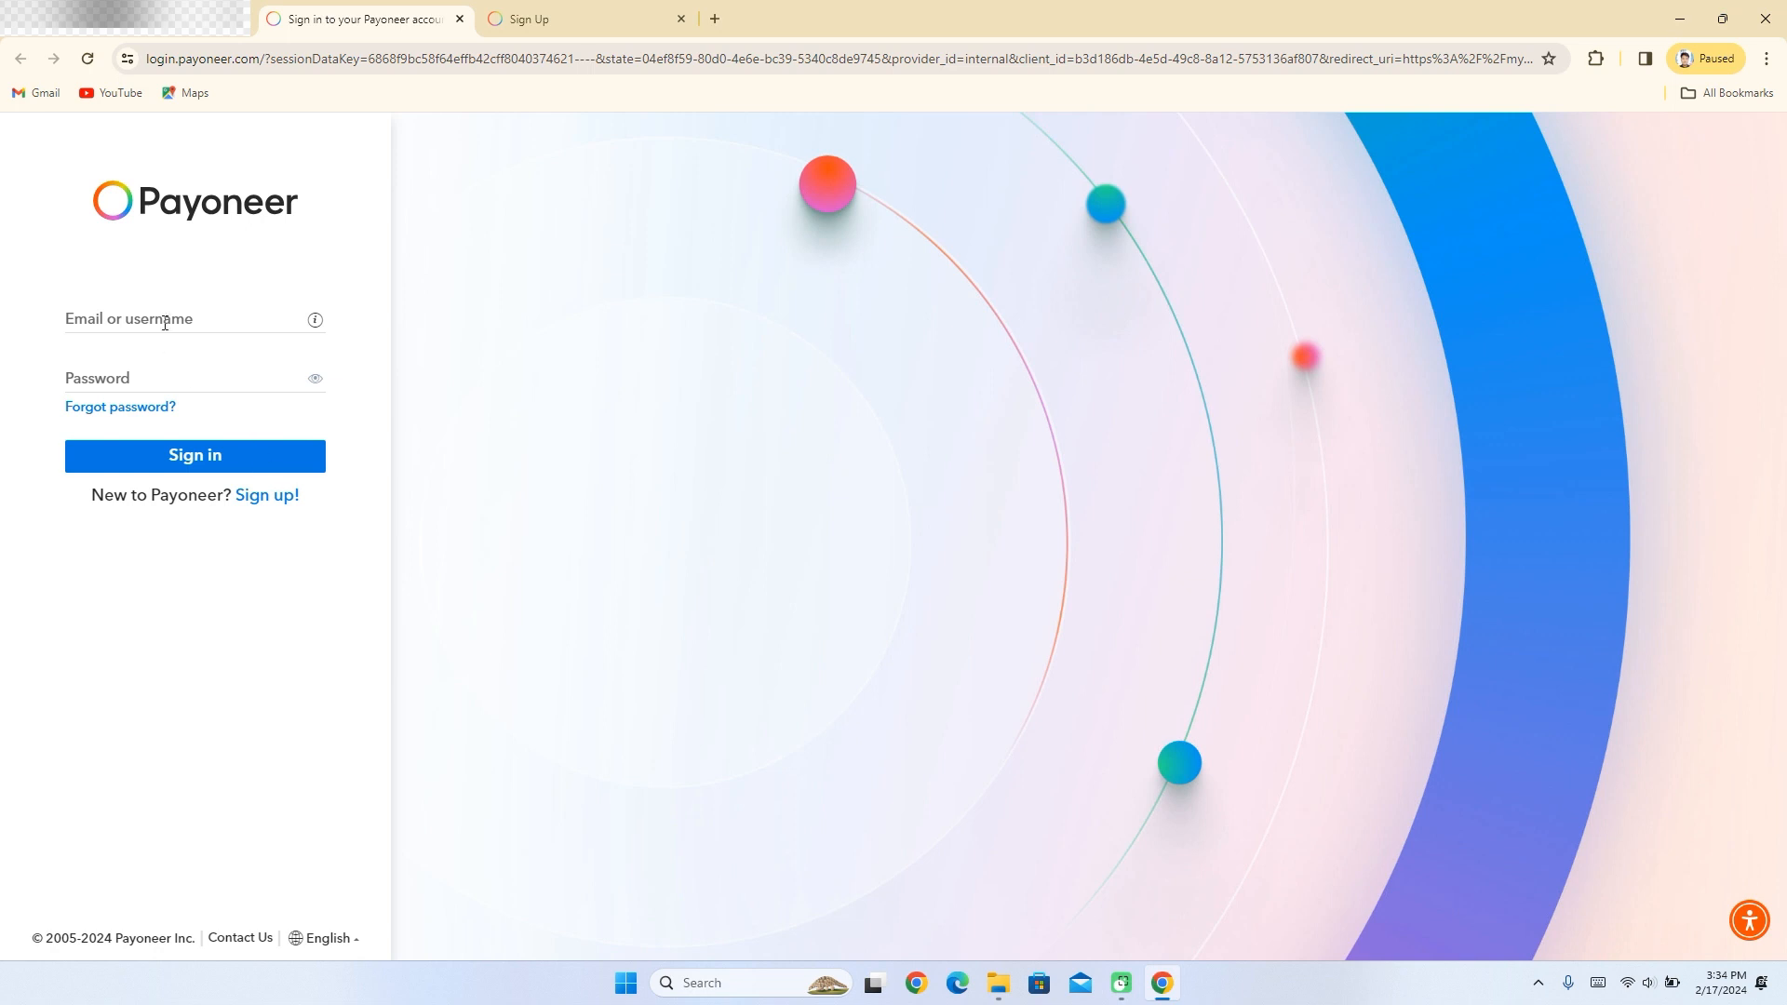
pyautogui.click(158, 314)
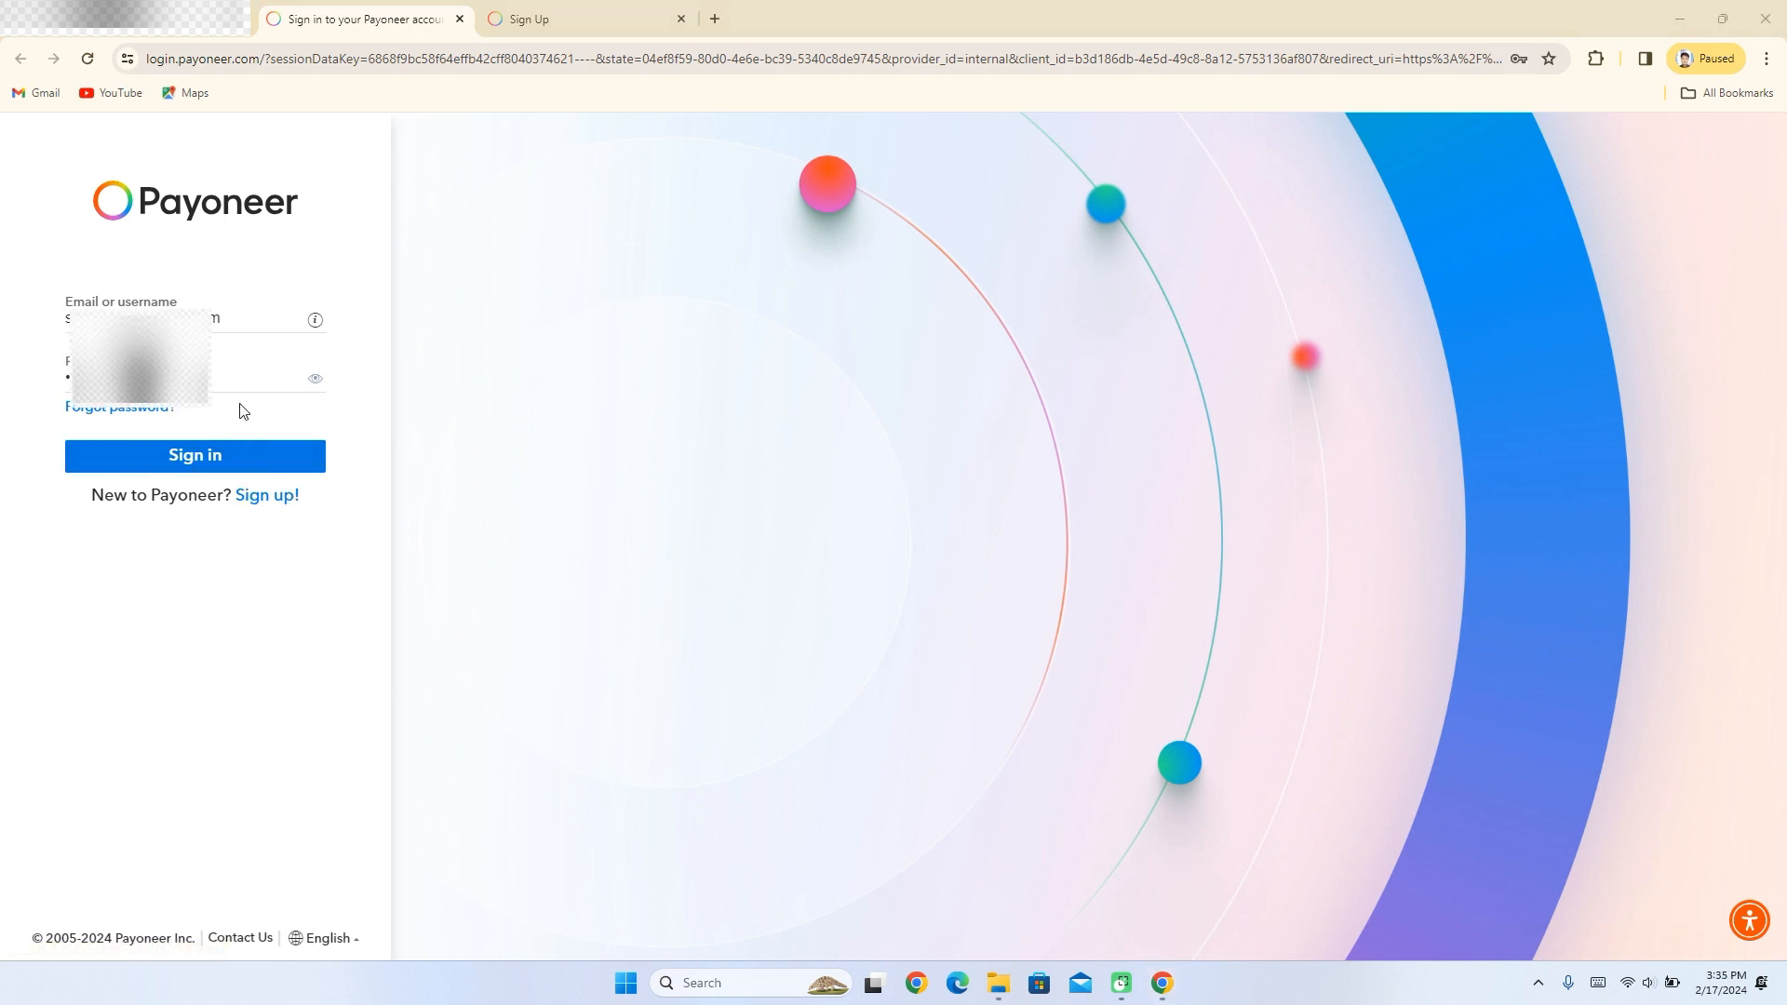
pyautogui.click(195, 455)
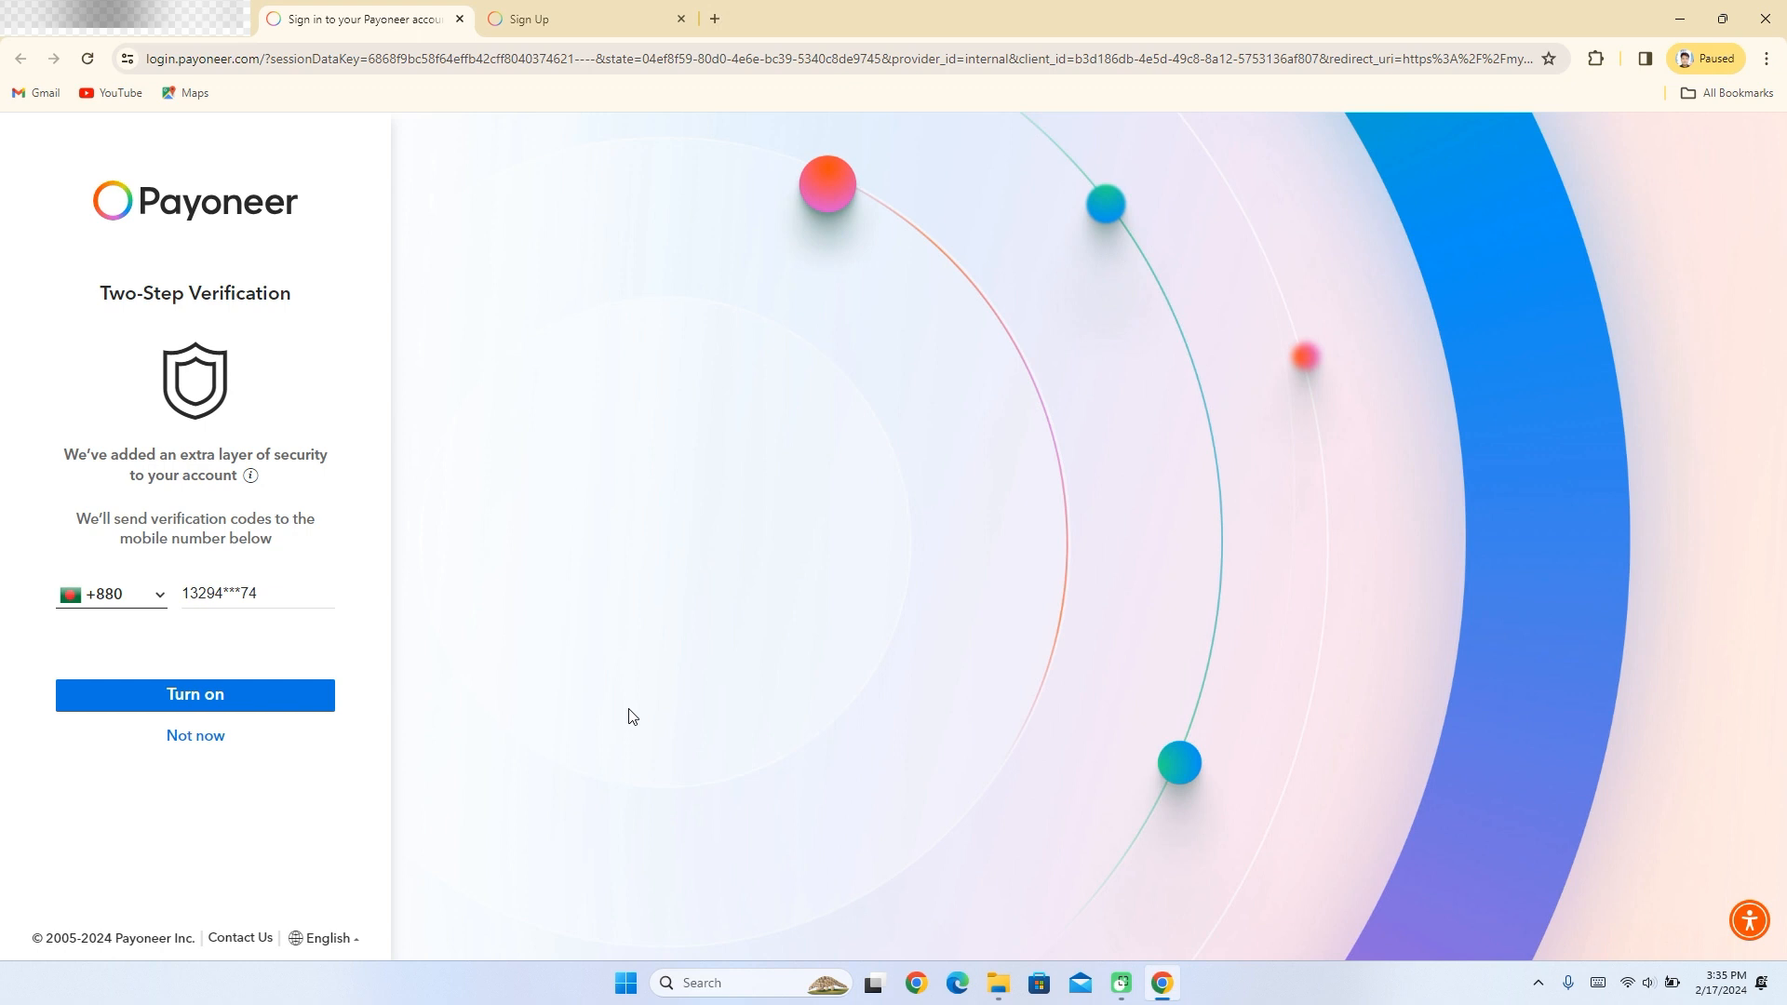
# - Turn on two-step verification, enter the SMS verification code, and acknowledge the recovery code
pyautogui.click(207, 698)
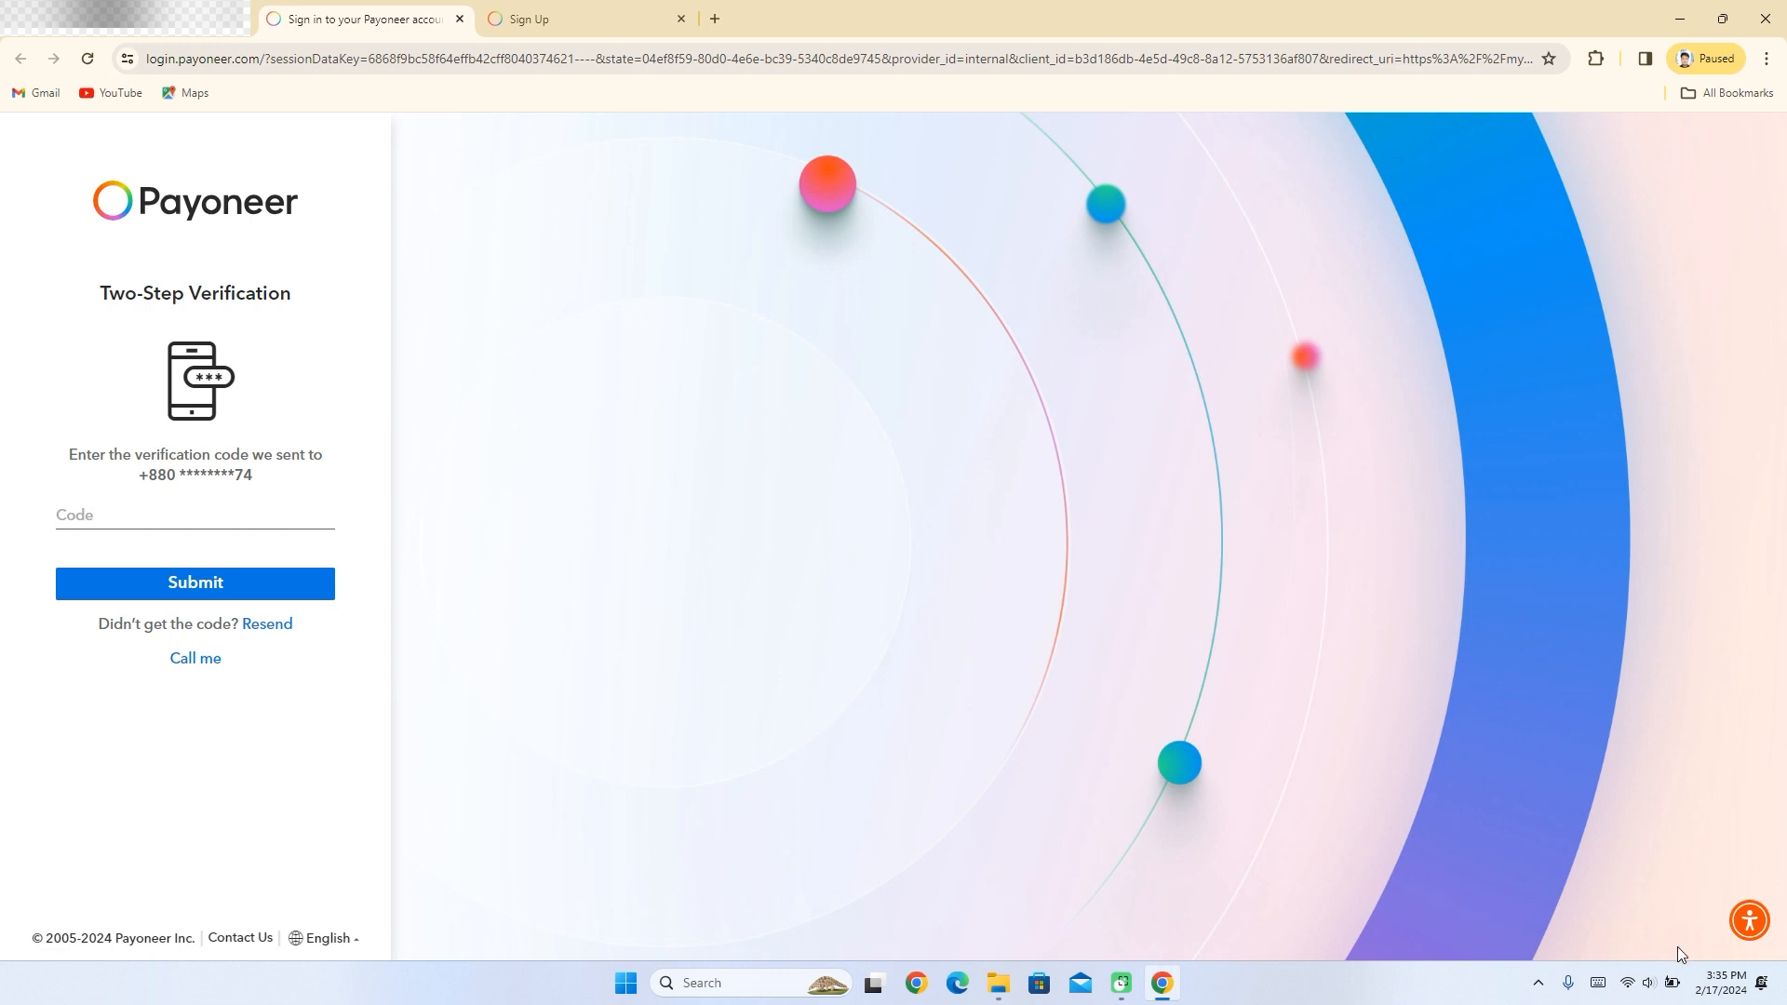
pyautogui.hotkey('ctrl', 'v')
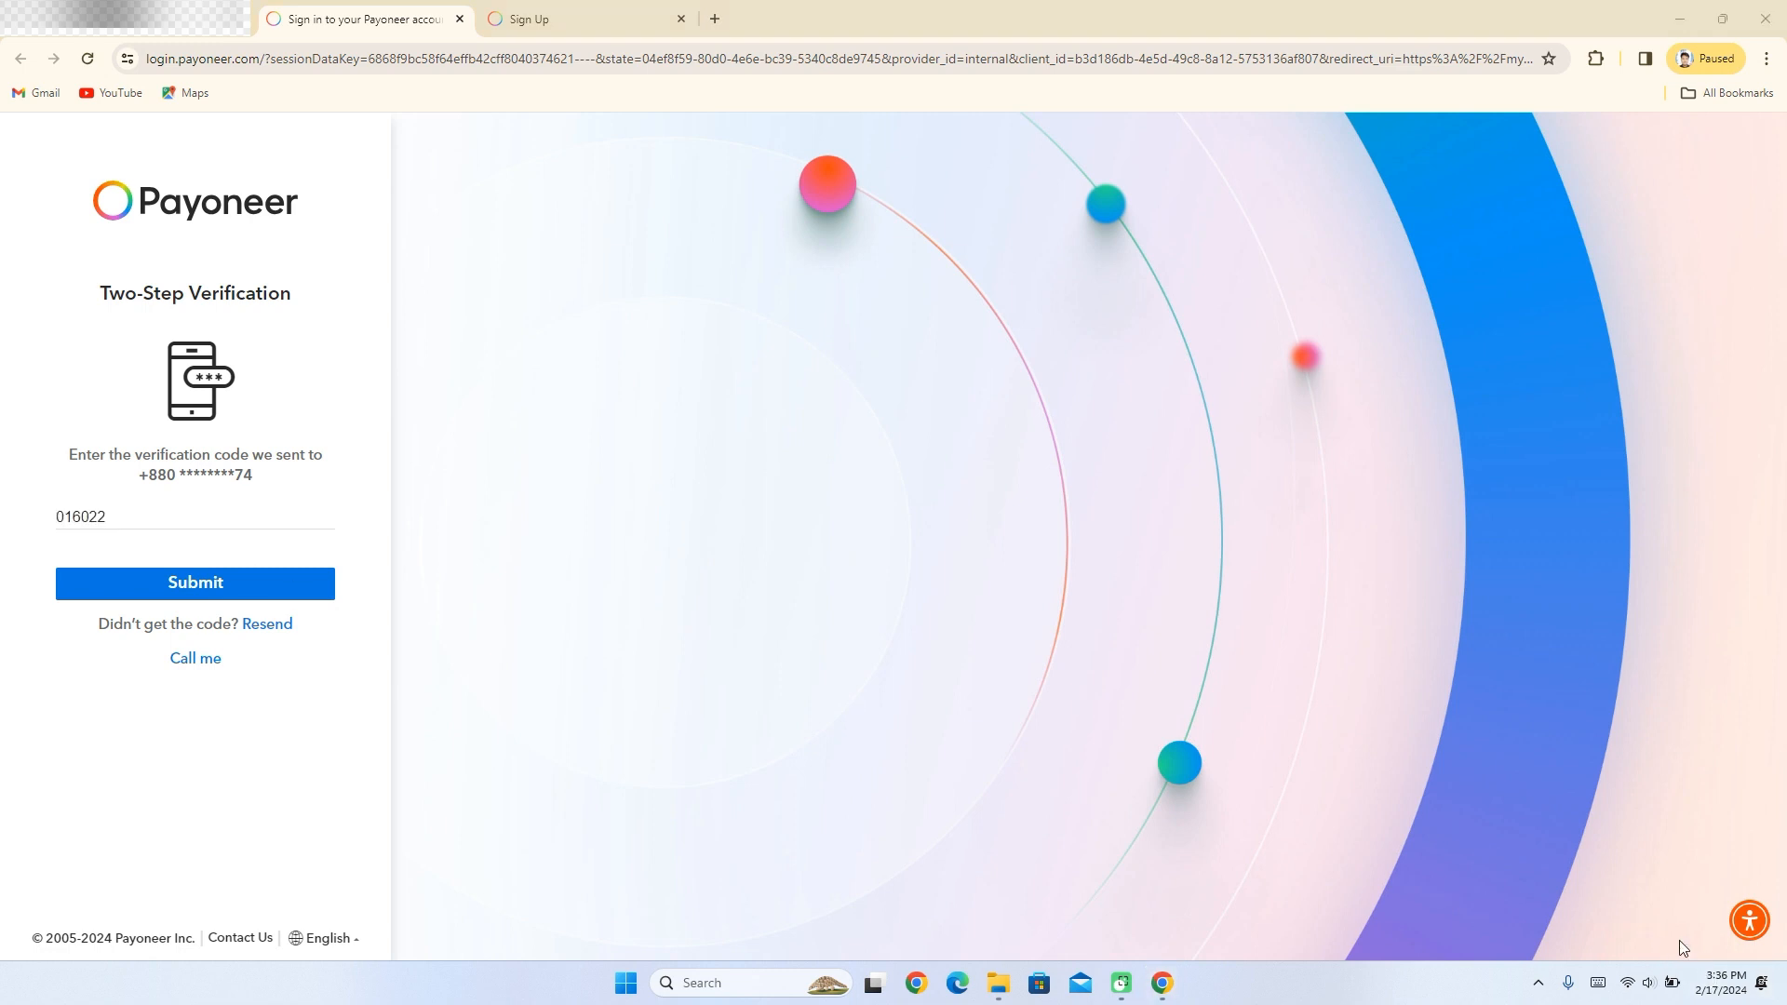
pyautogui.click(270, 584)
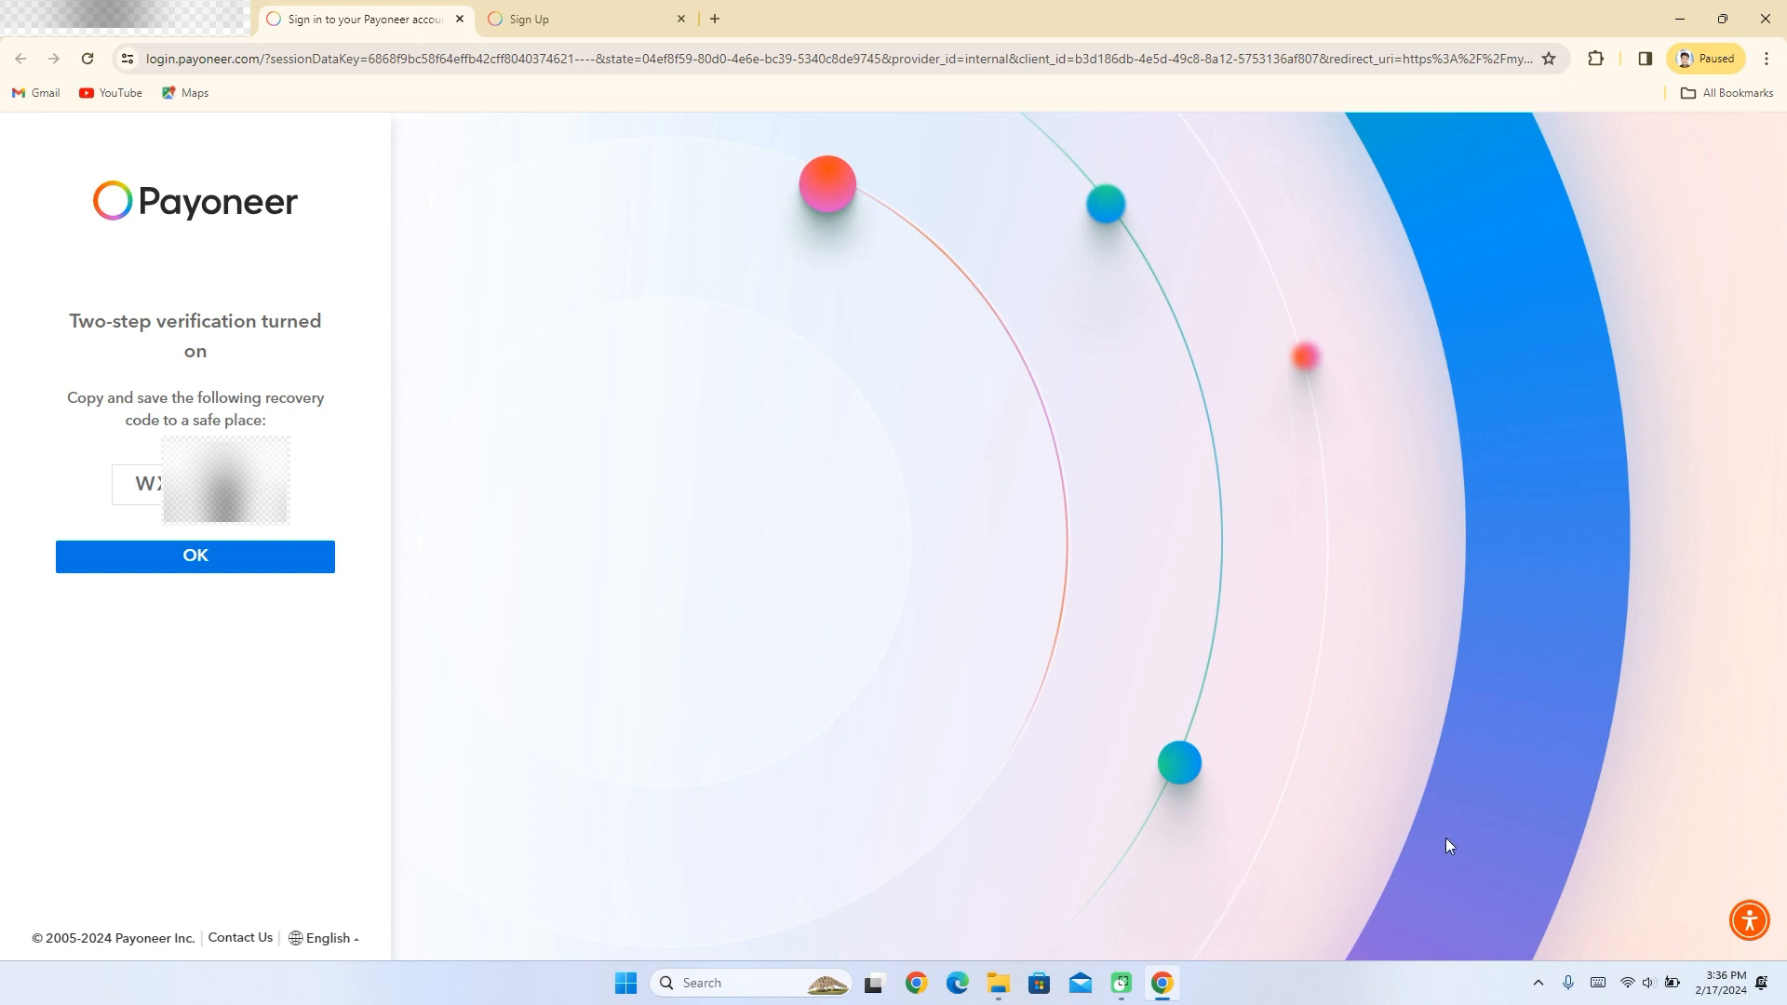
pyautogui.click(1685, 947)
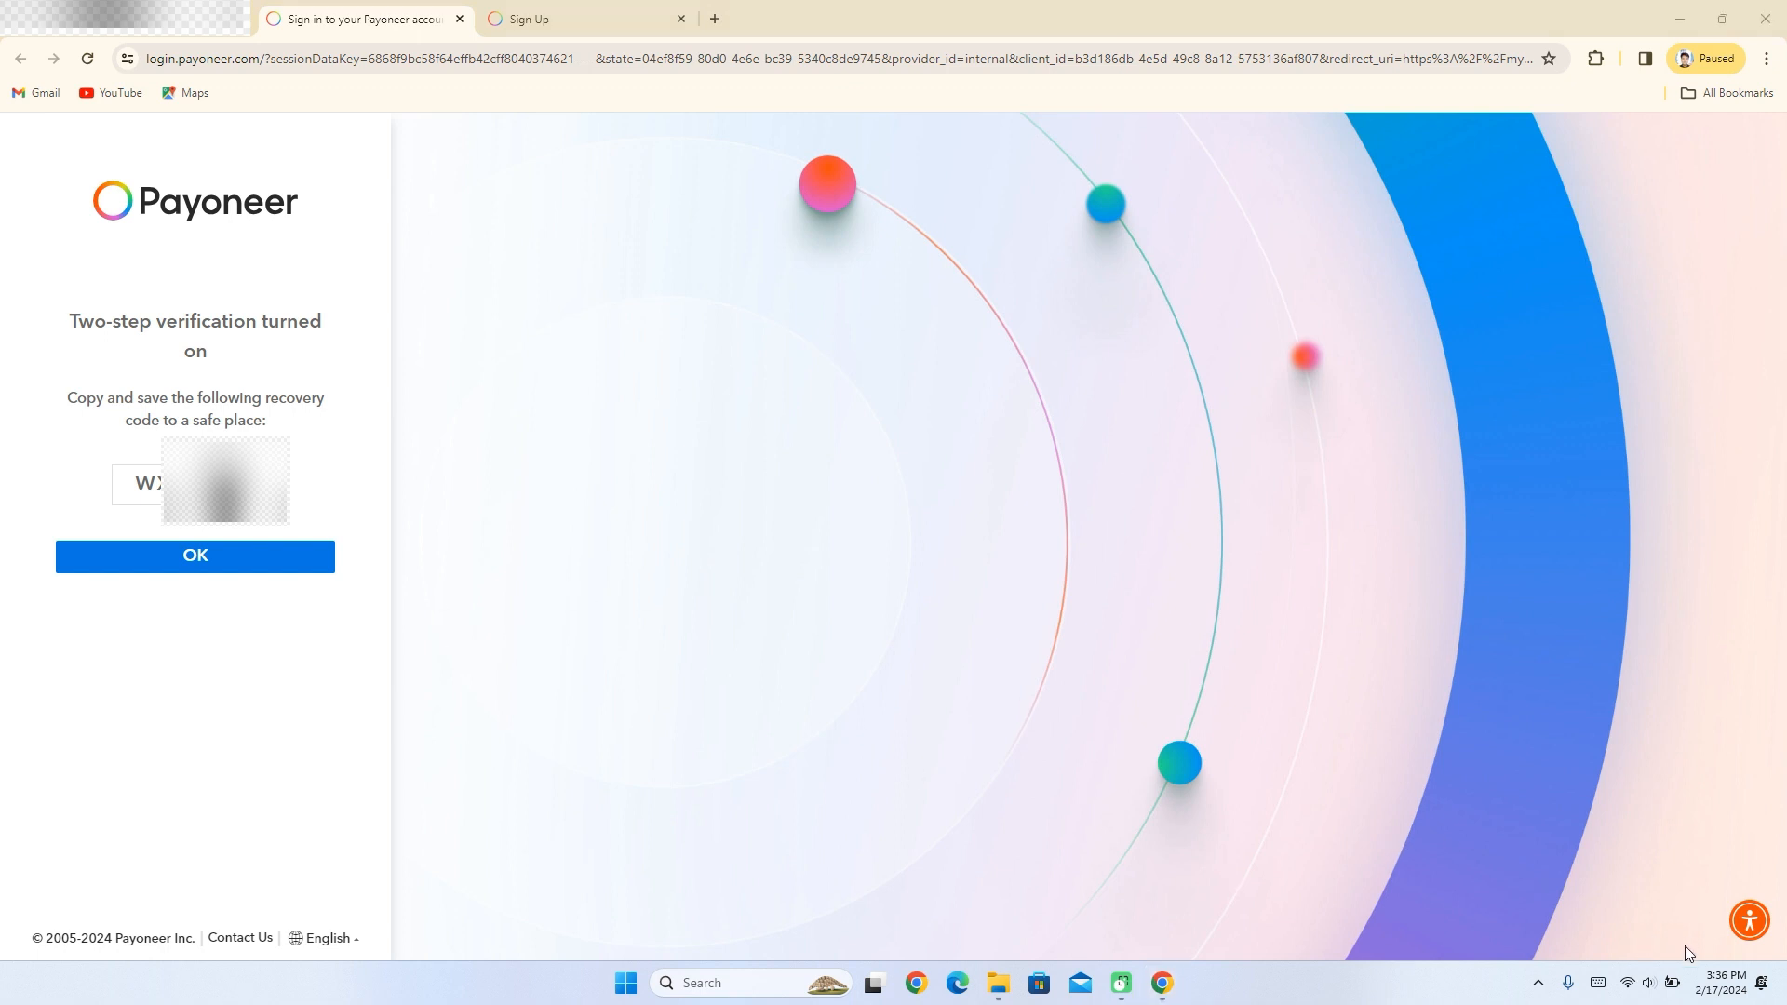
pyautogui.click(197, 568)
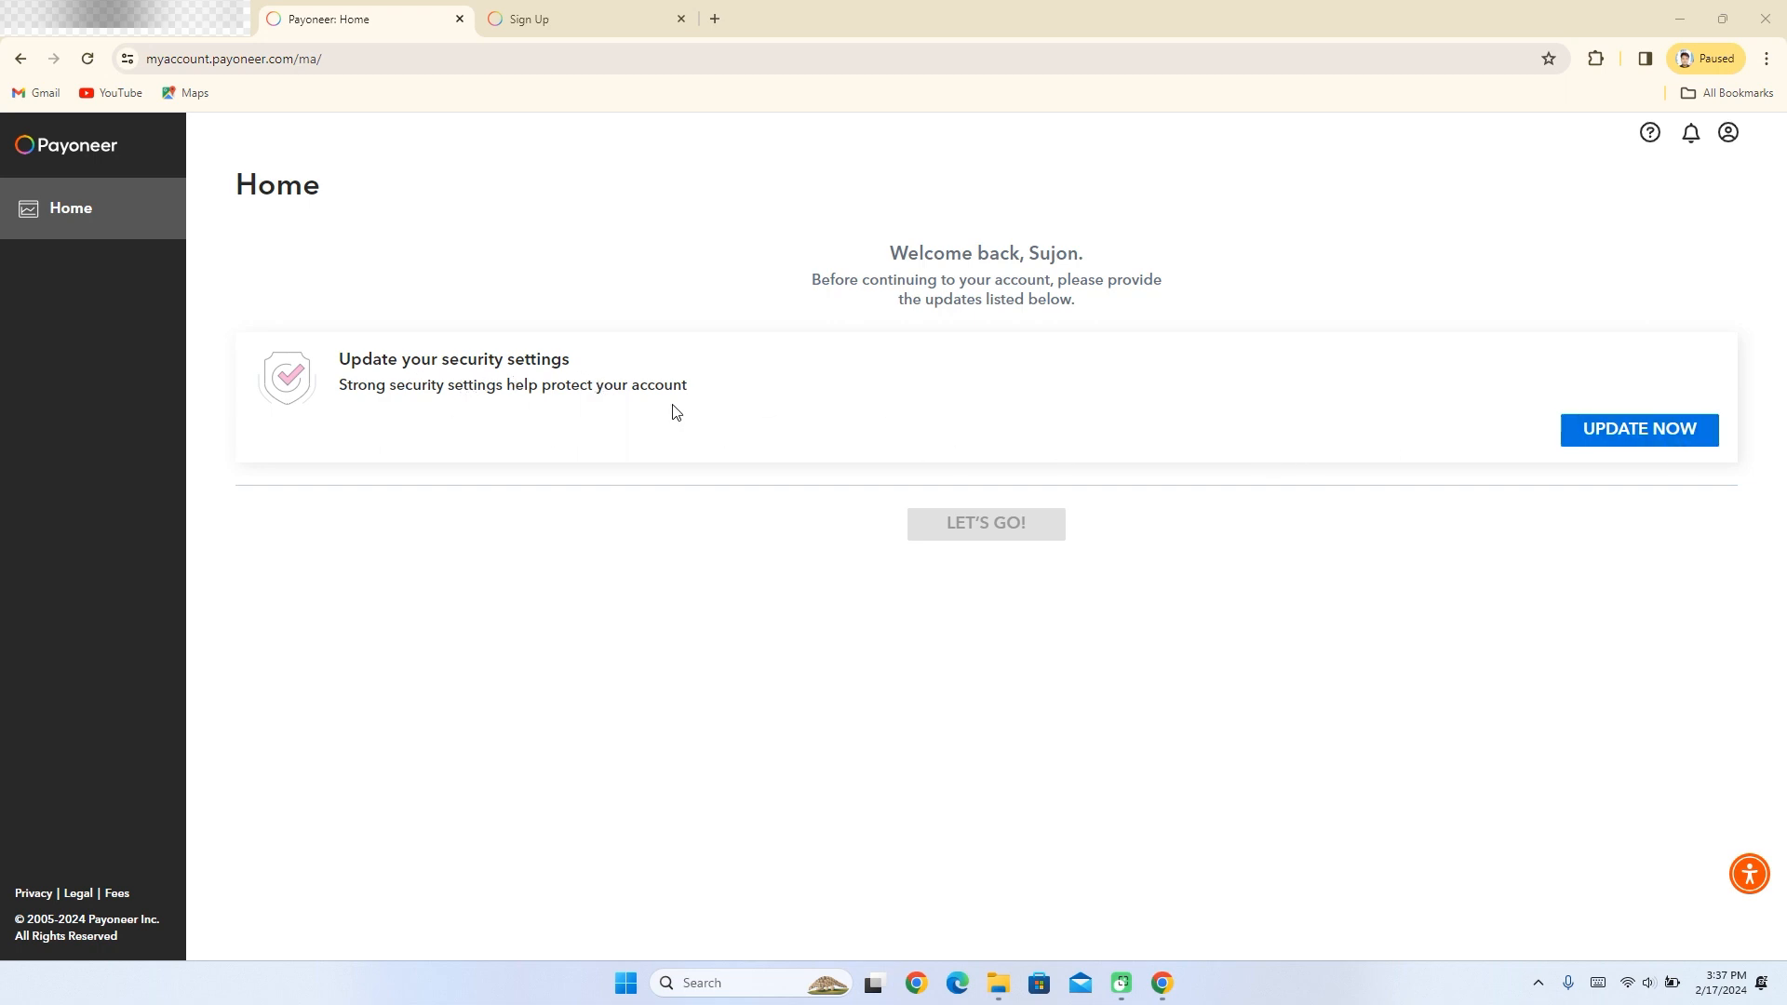
pyautogui.click(1633, 441)
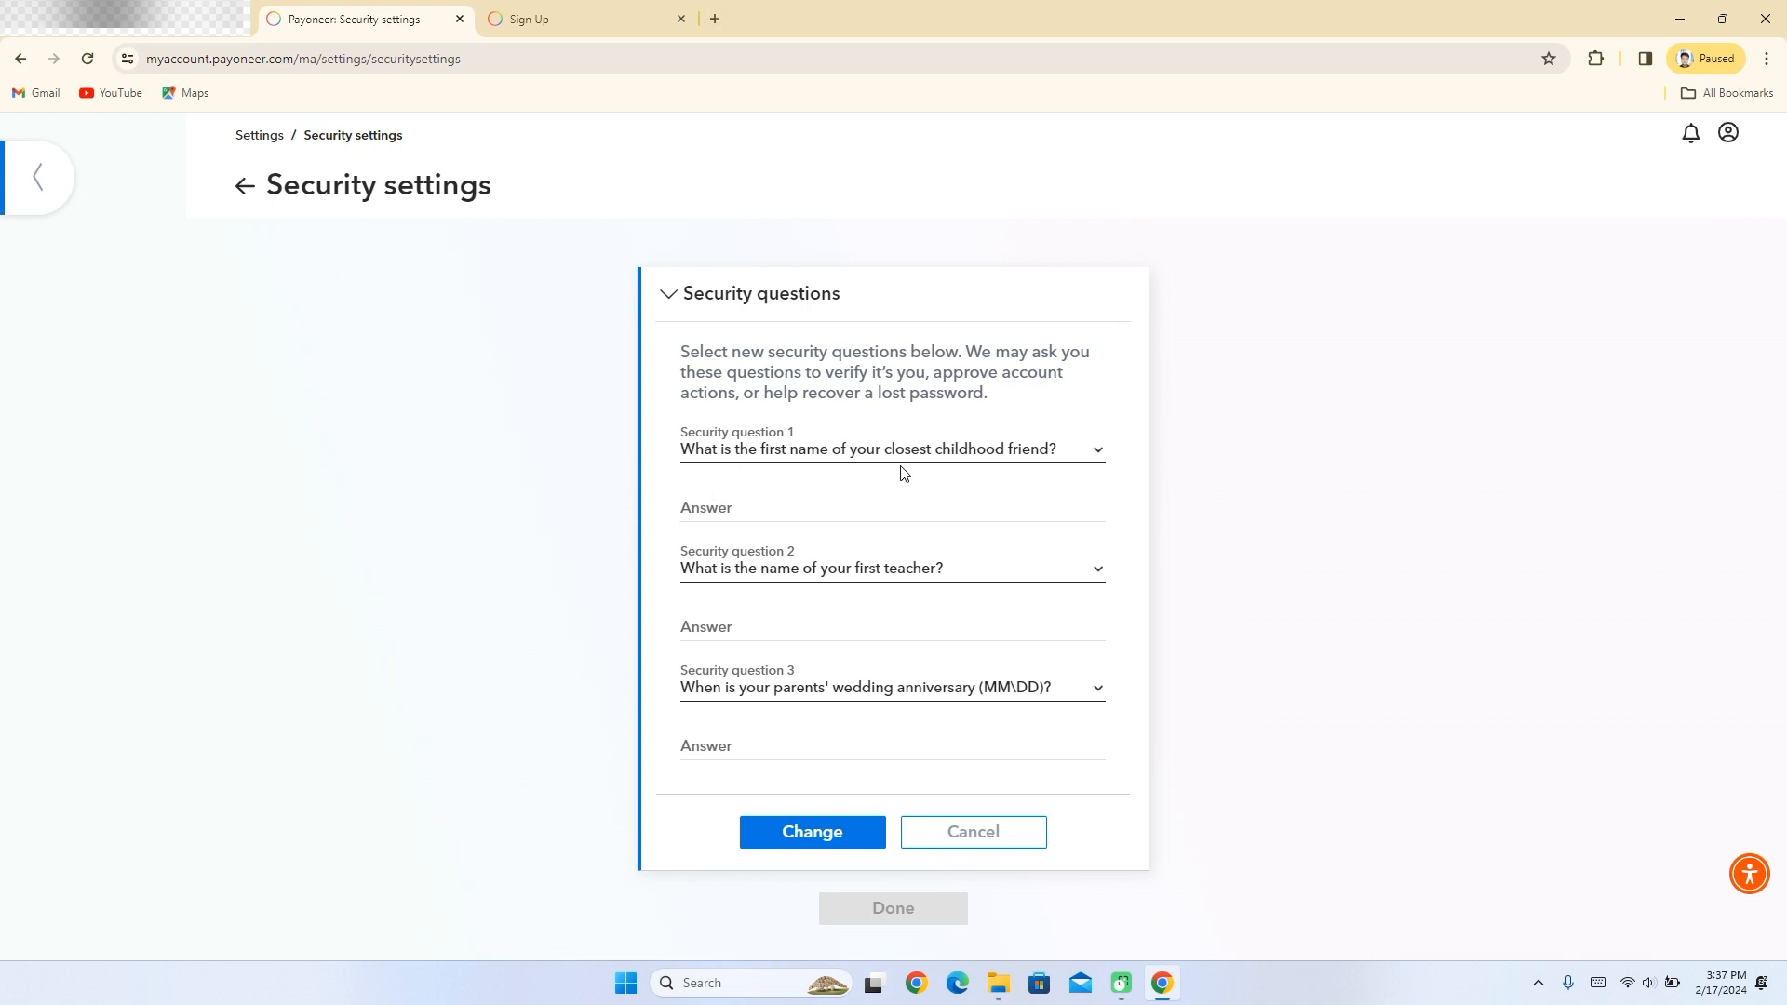
pyautogui.click(915, 511)
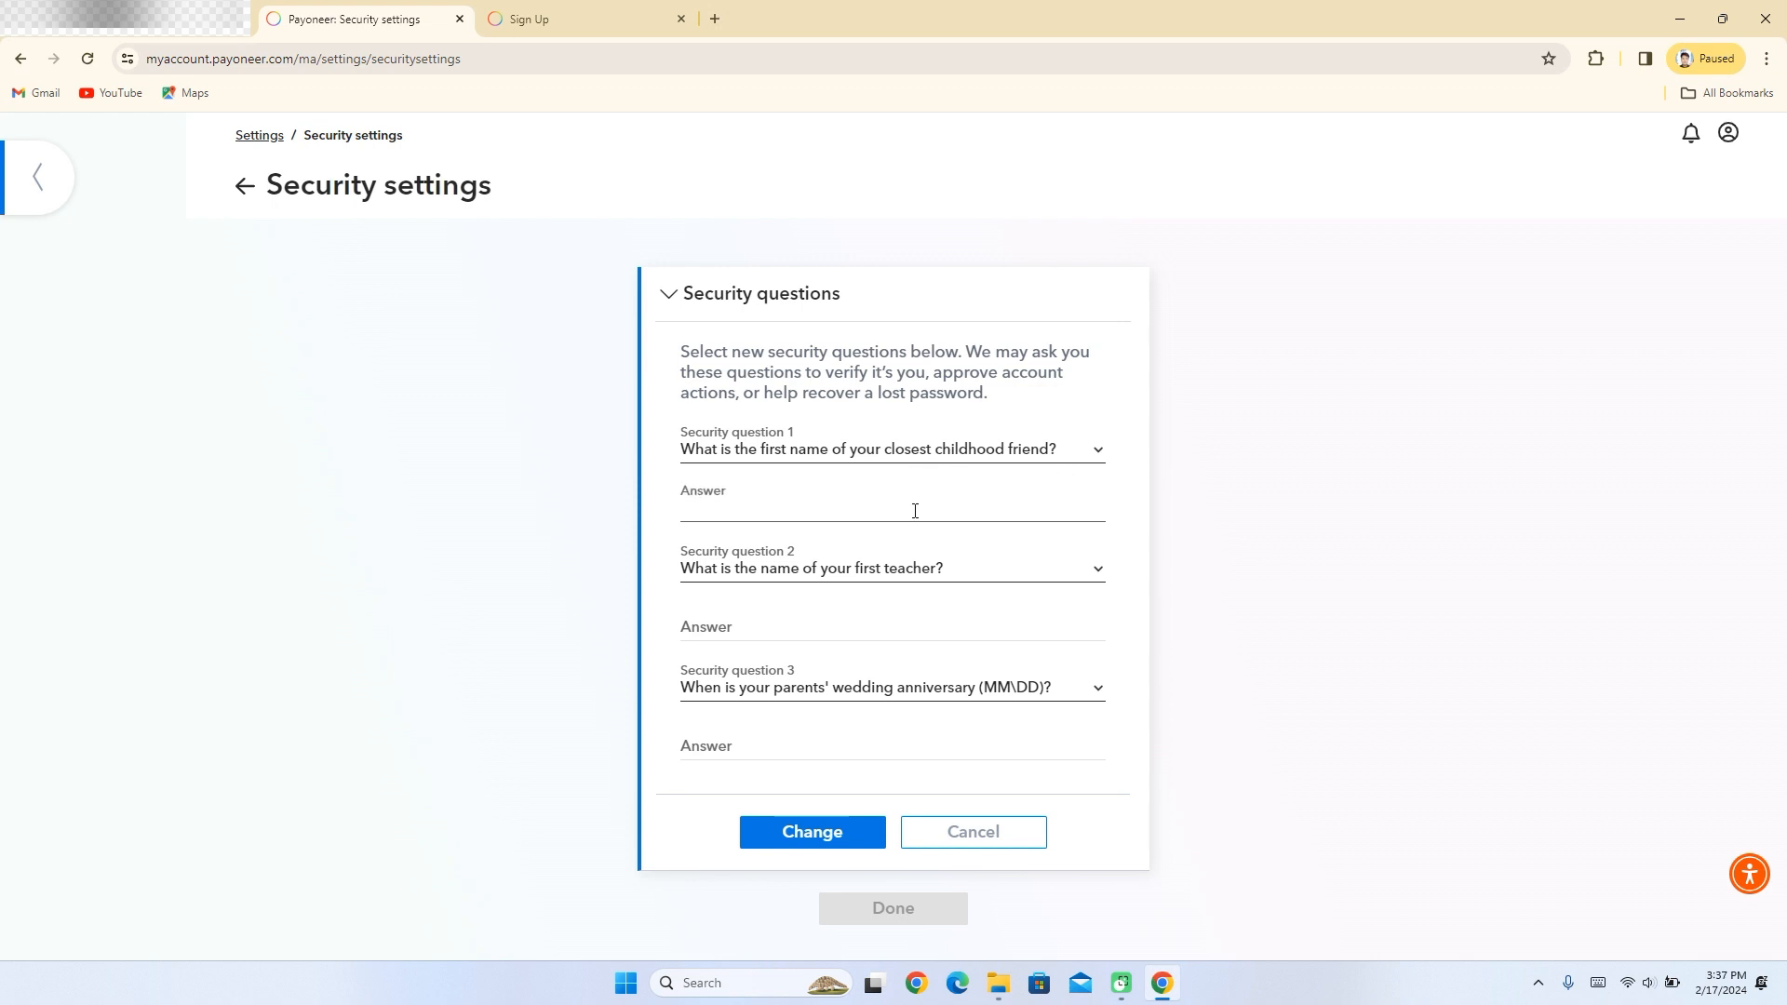
pyautogui.click(827, 629)
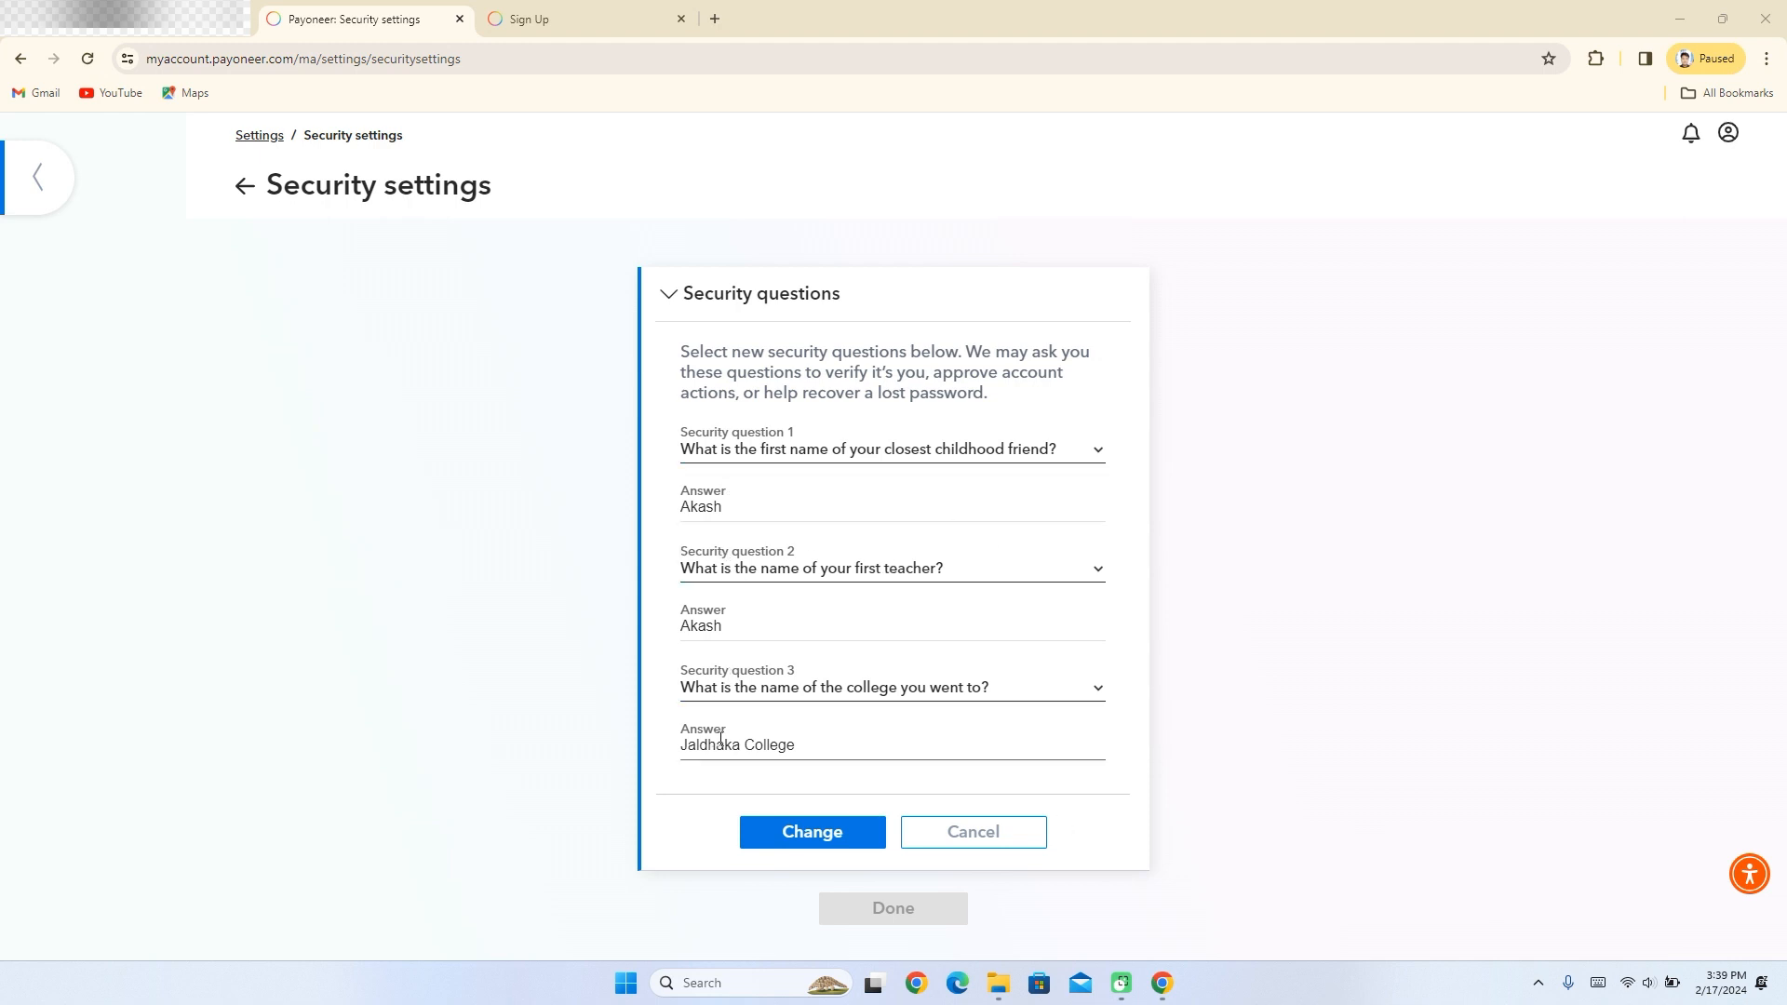
pyautogui.click(823, 840)
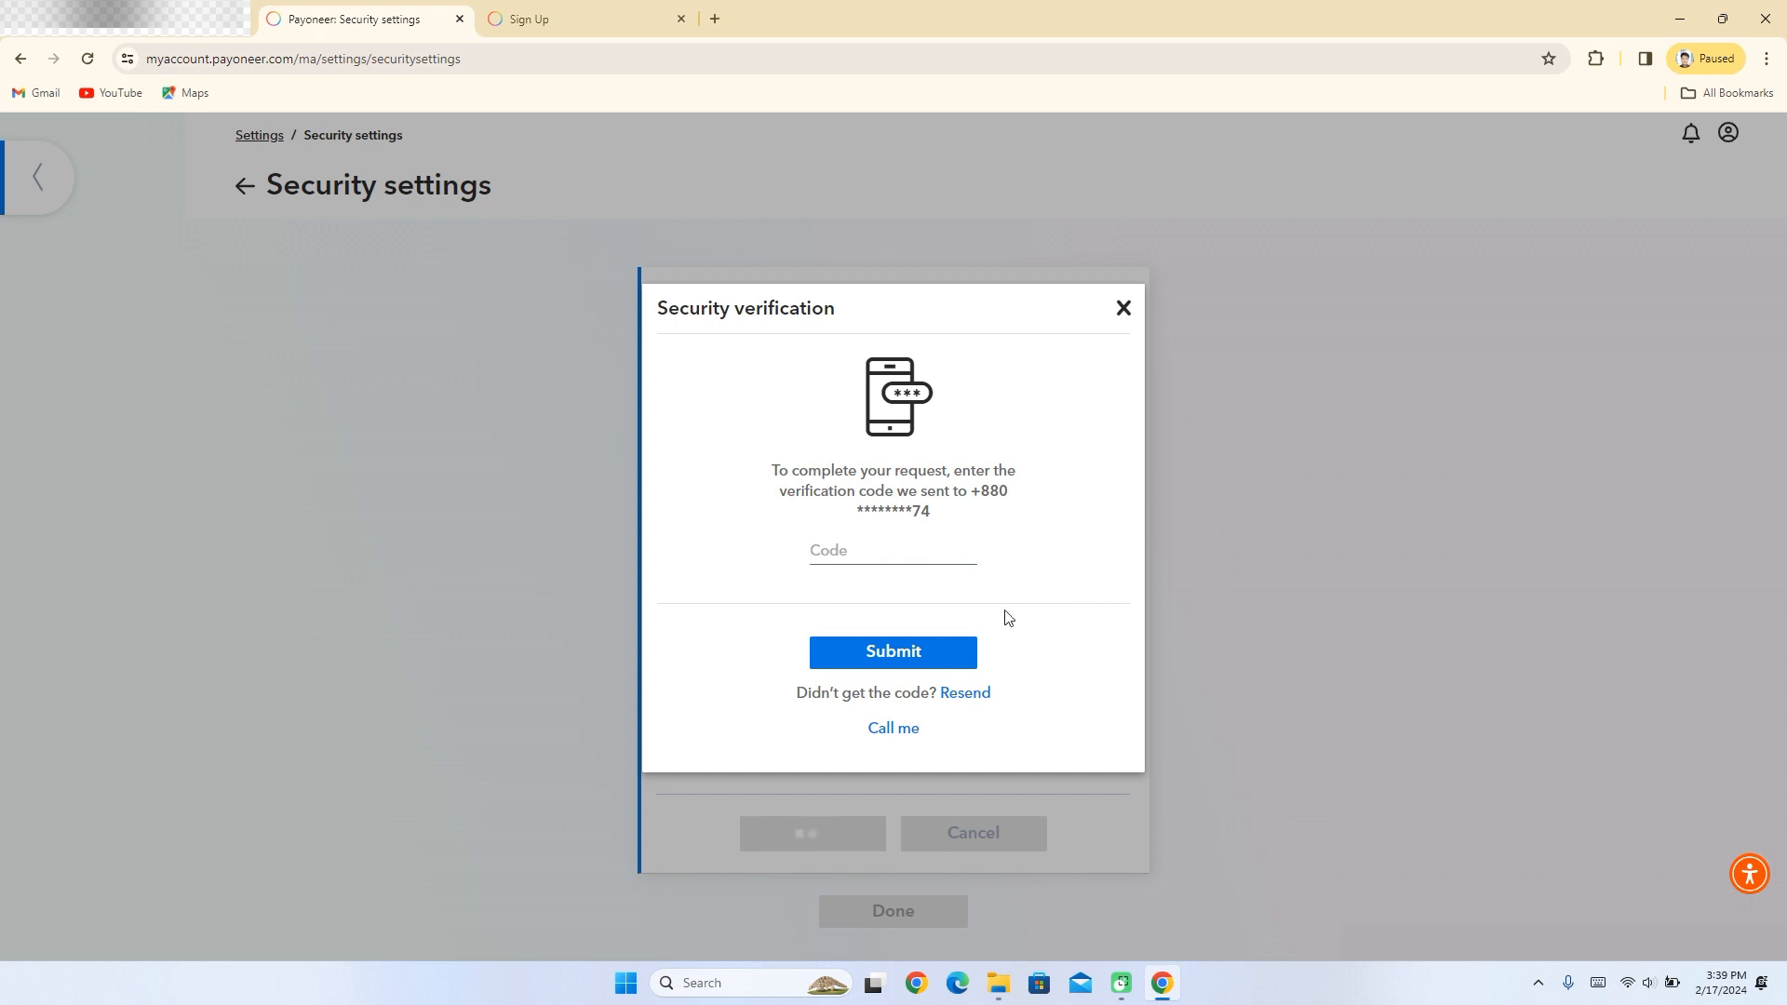
# - Enter the verification code to confirm the security change, finish, and continue to the account home
pyautogui.click(908, 551)
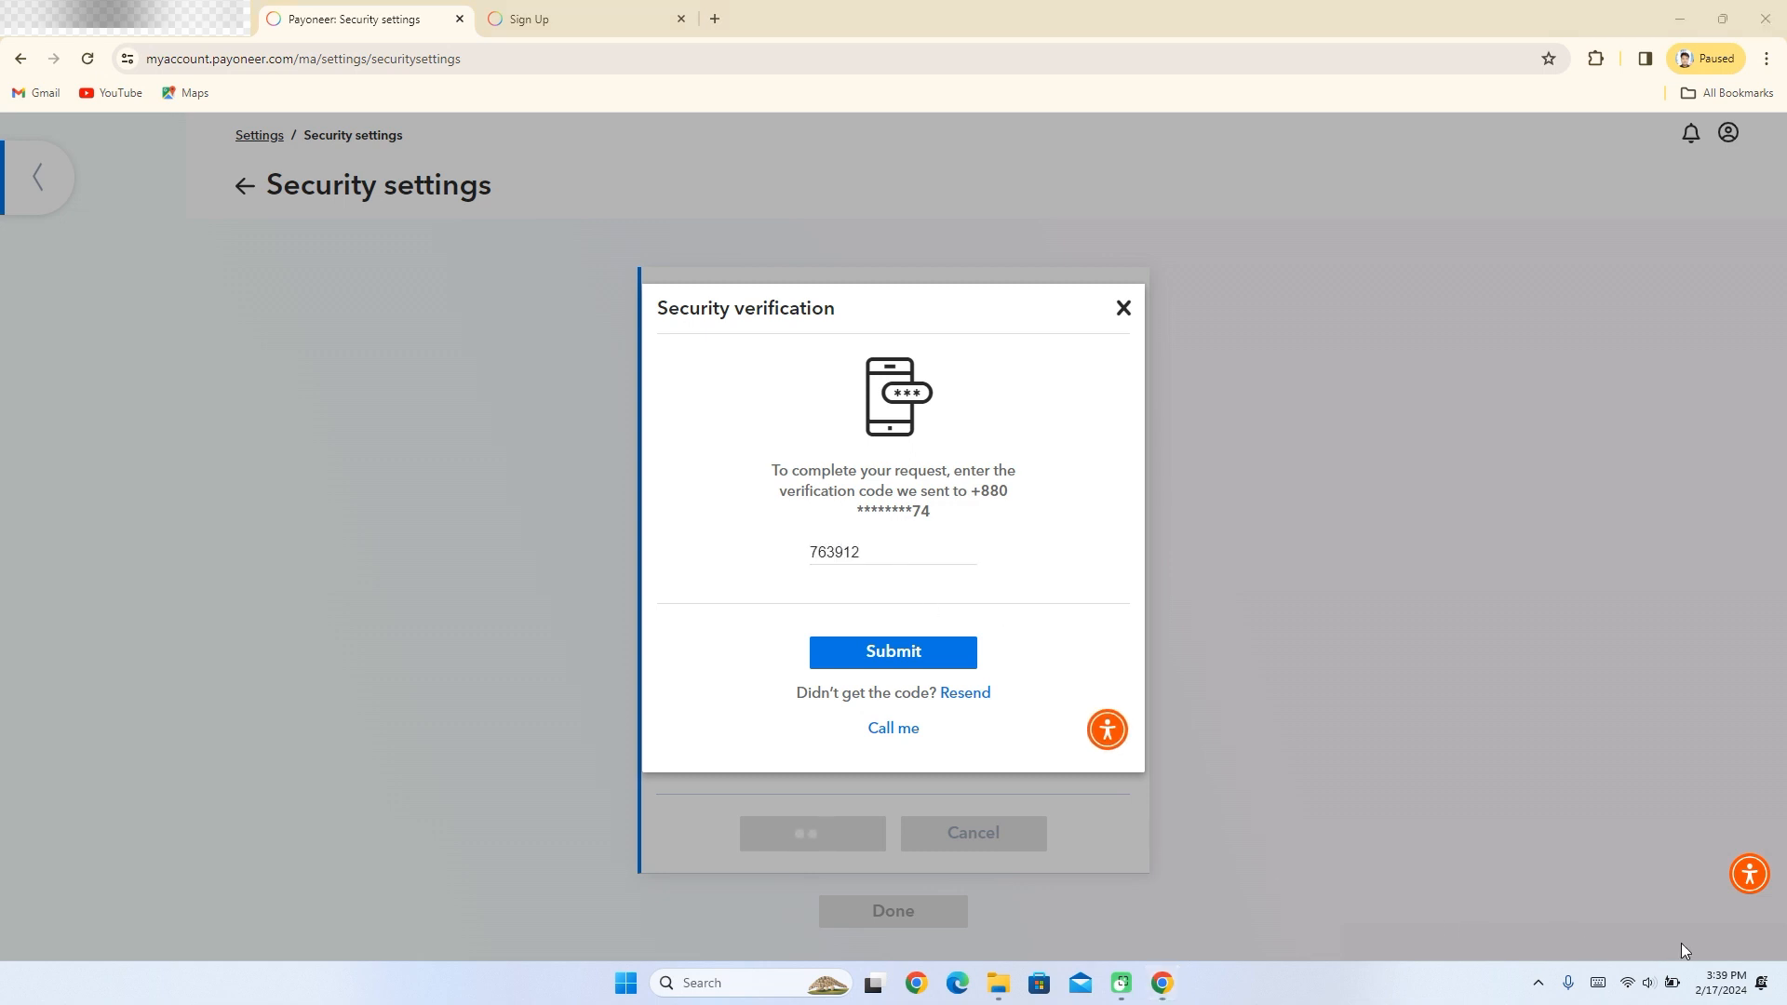
pyautogui.click(910, 661)
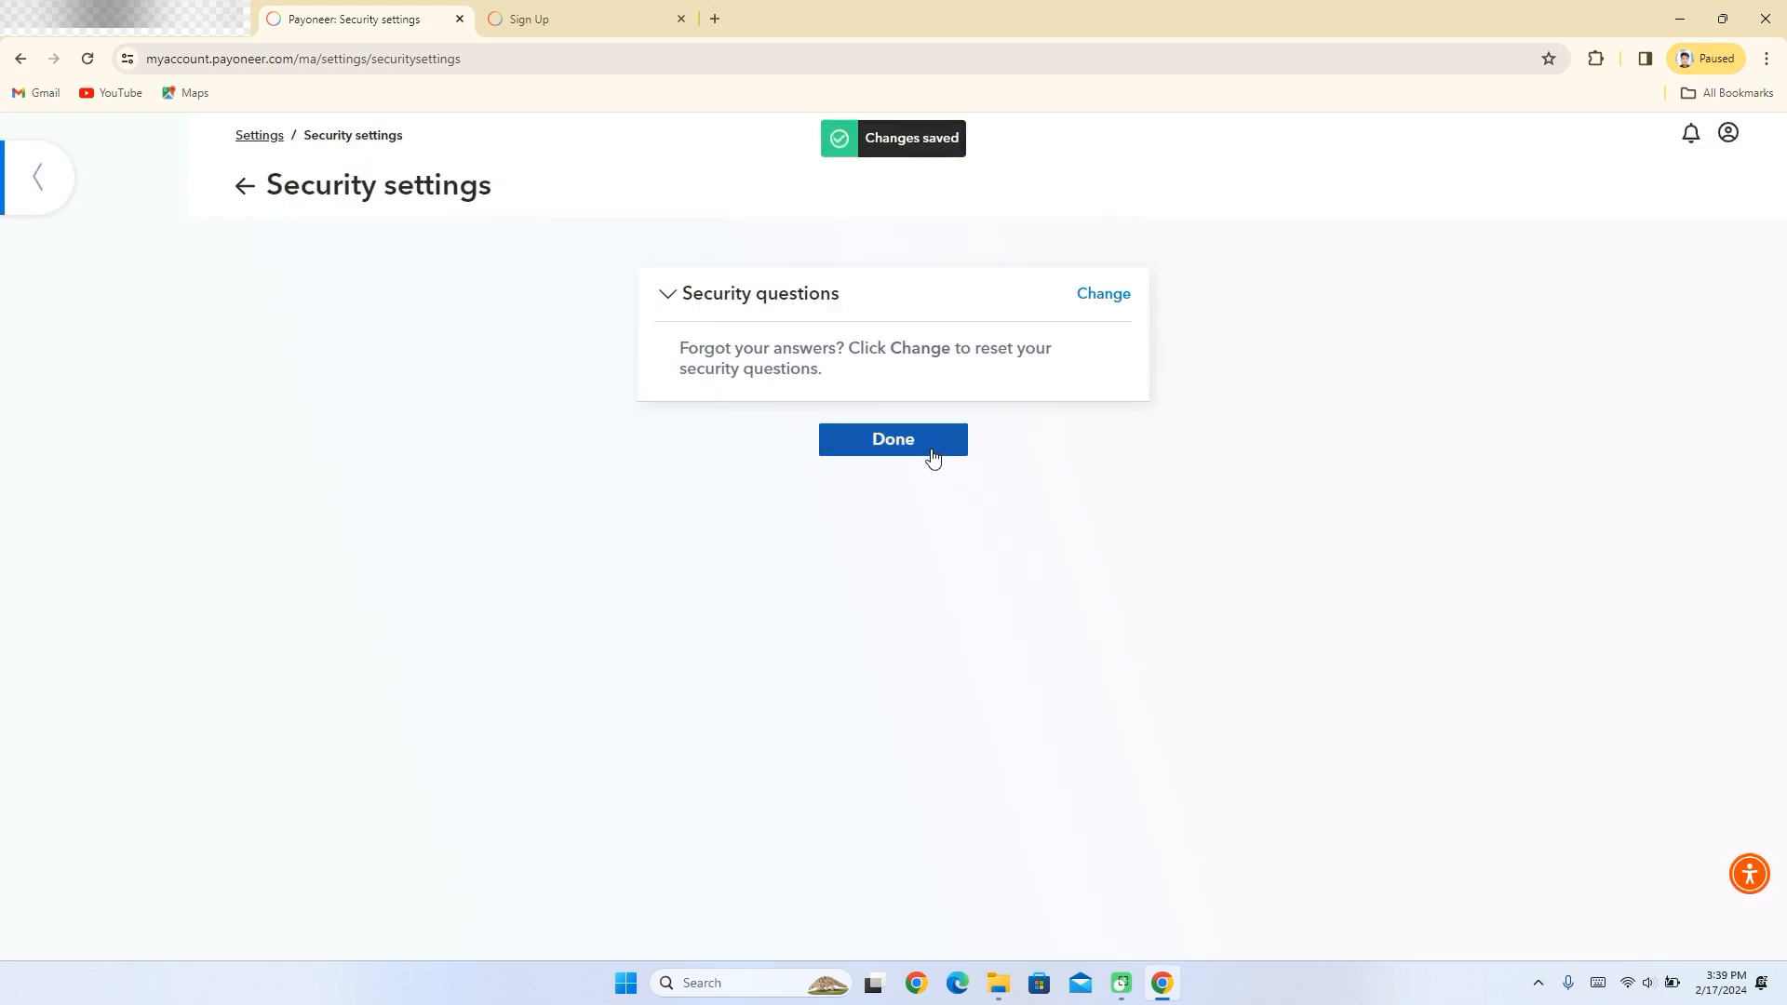
pyautogui.click(932, 457)
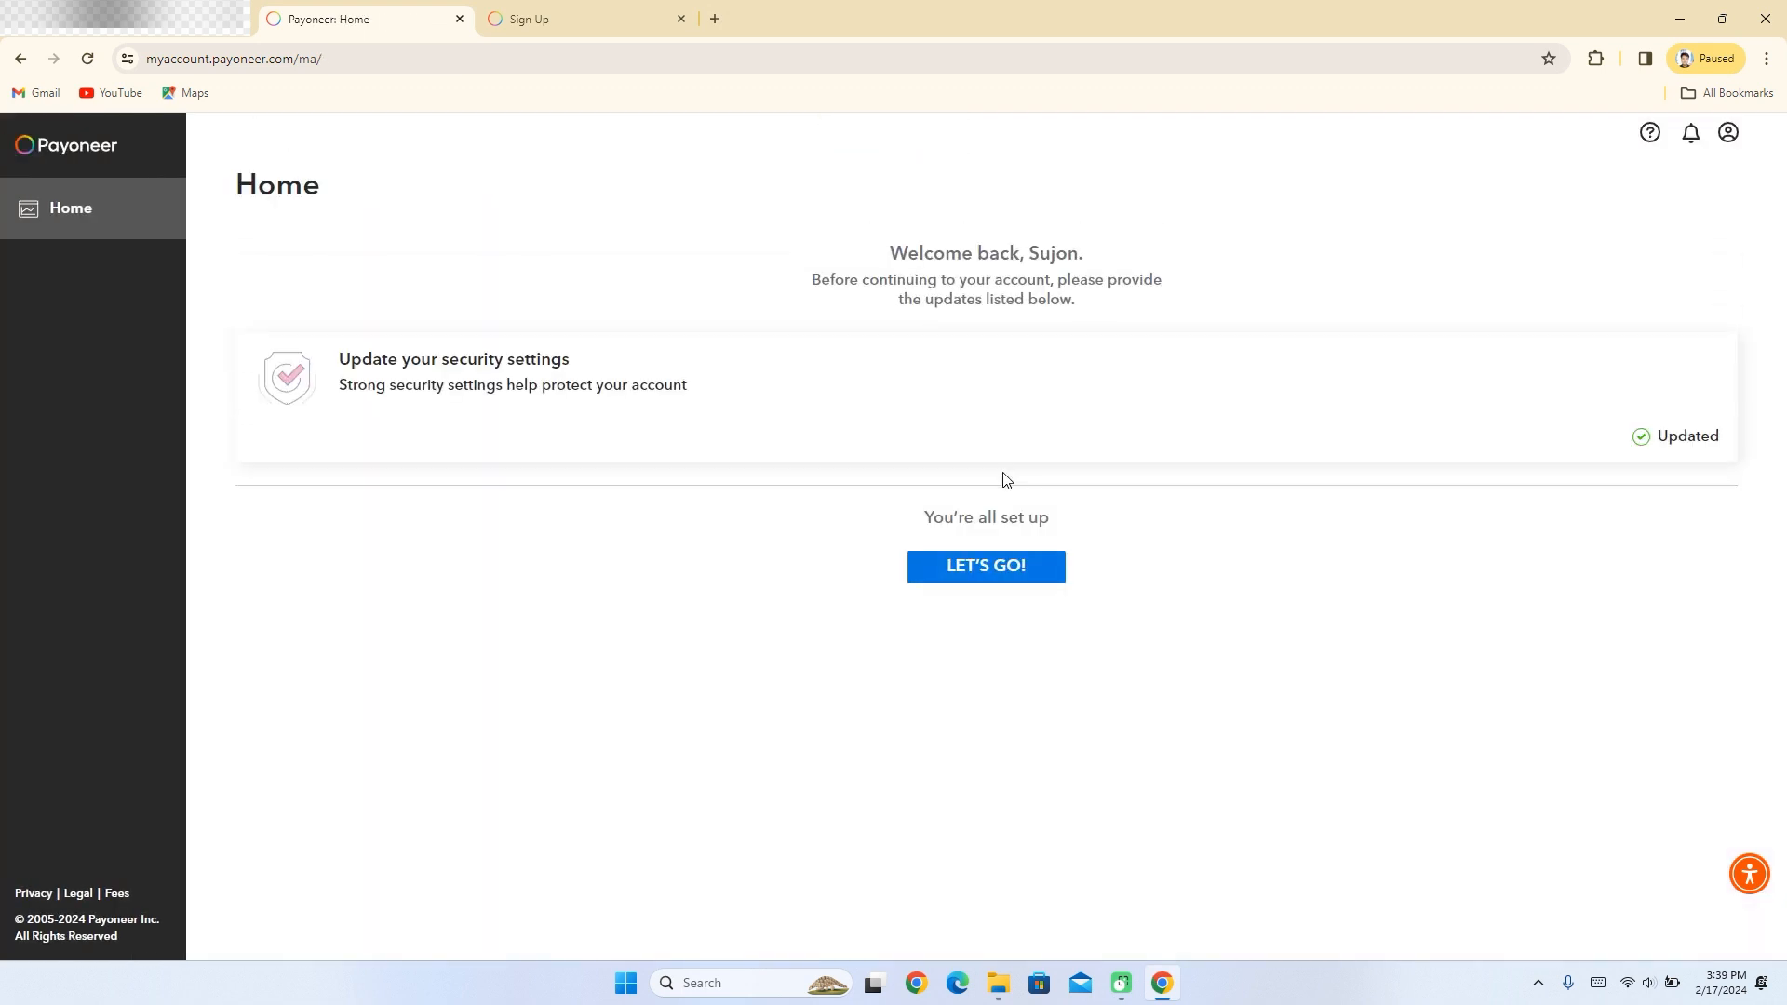
pyautogui.click(965, 576)
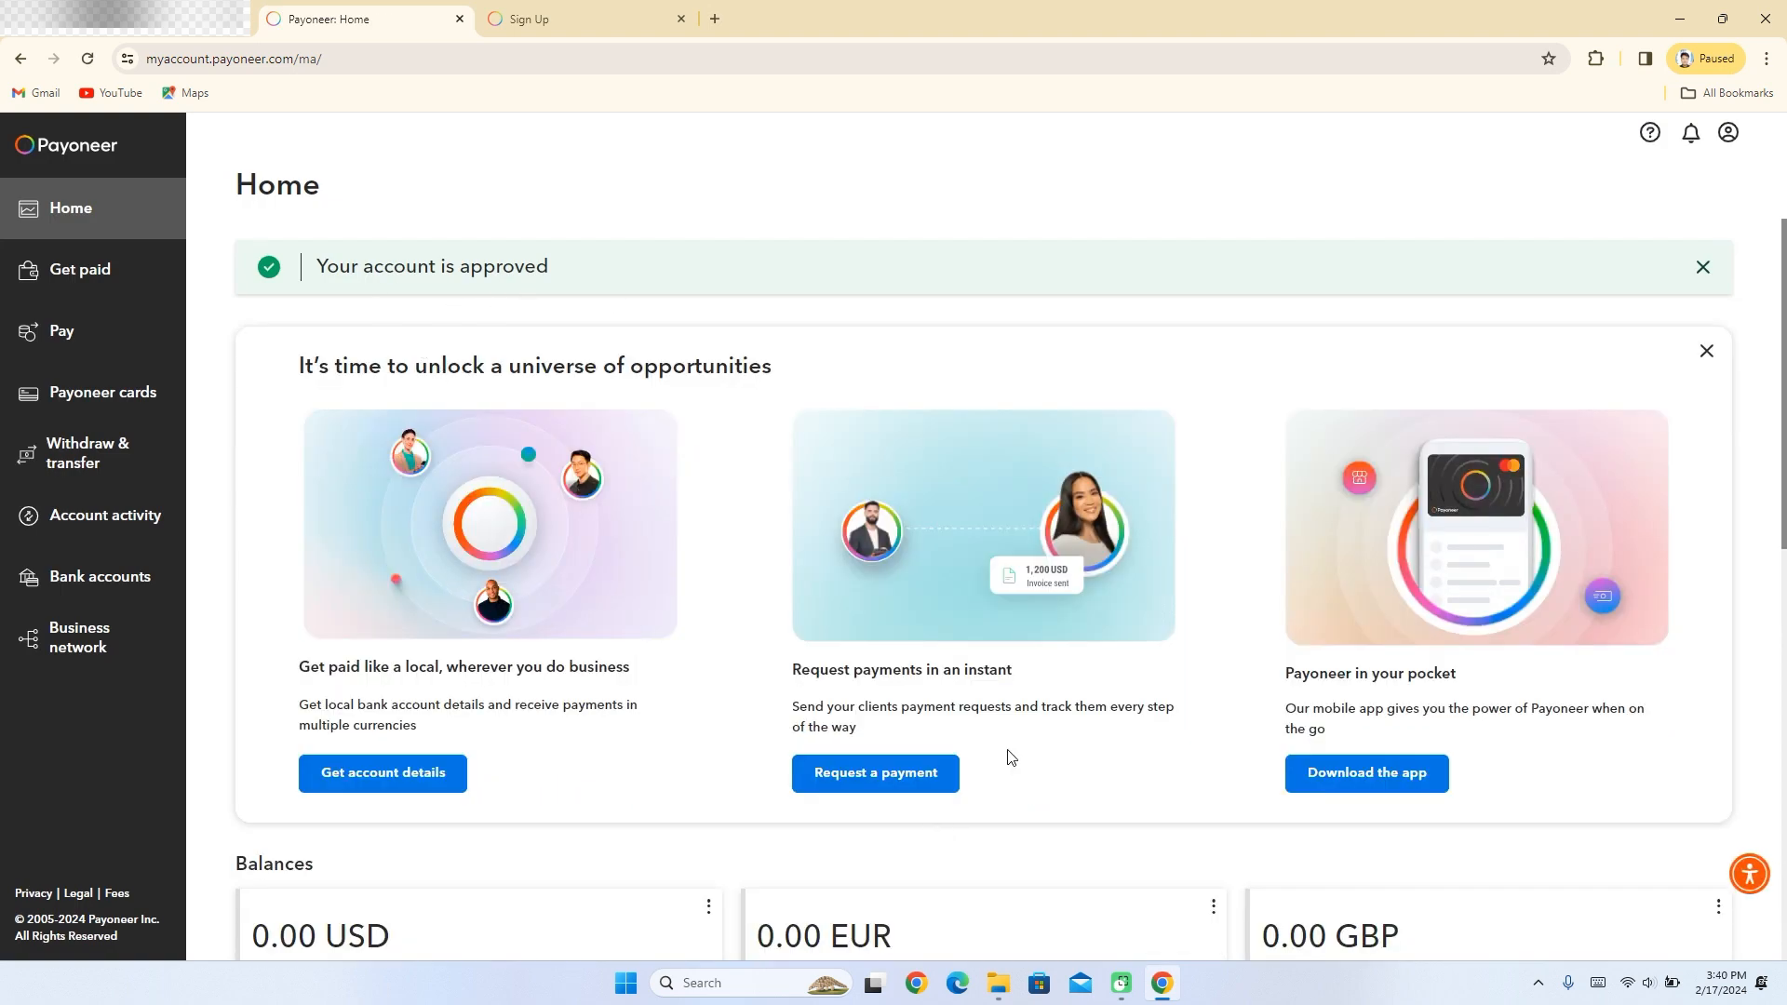
# - Browse the account home page's balances and transactions sections
pyautogui.scroll(-7, 980, 791)
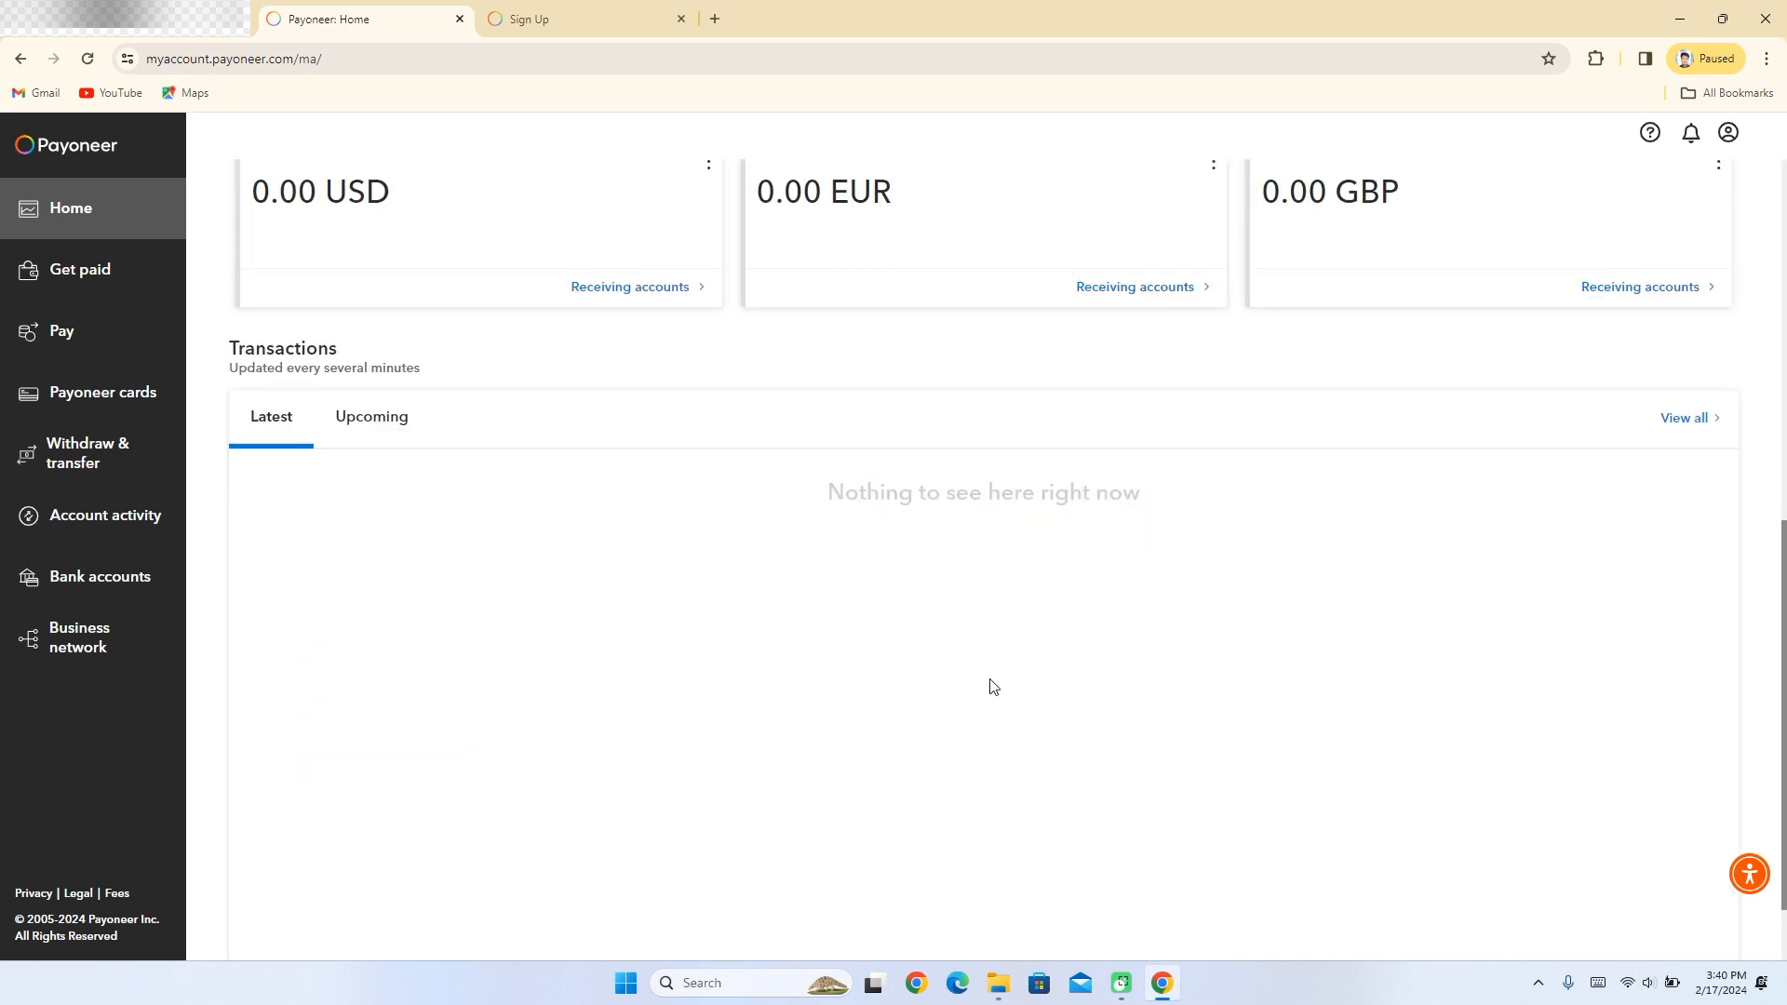
pyautogui.scroll(3, 989, 682)
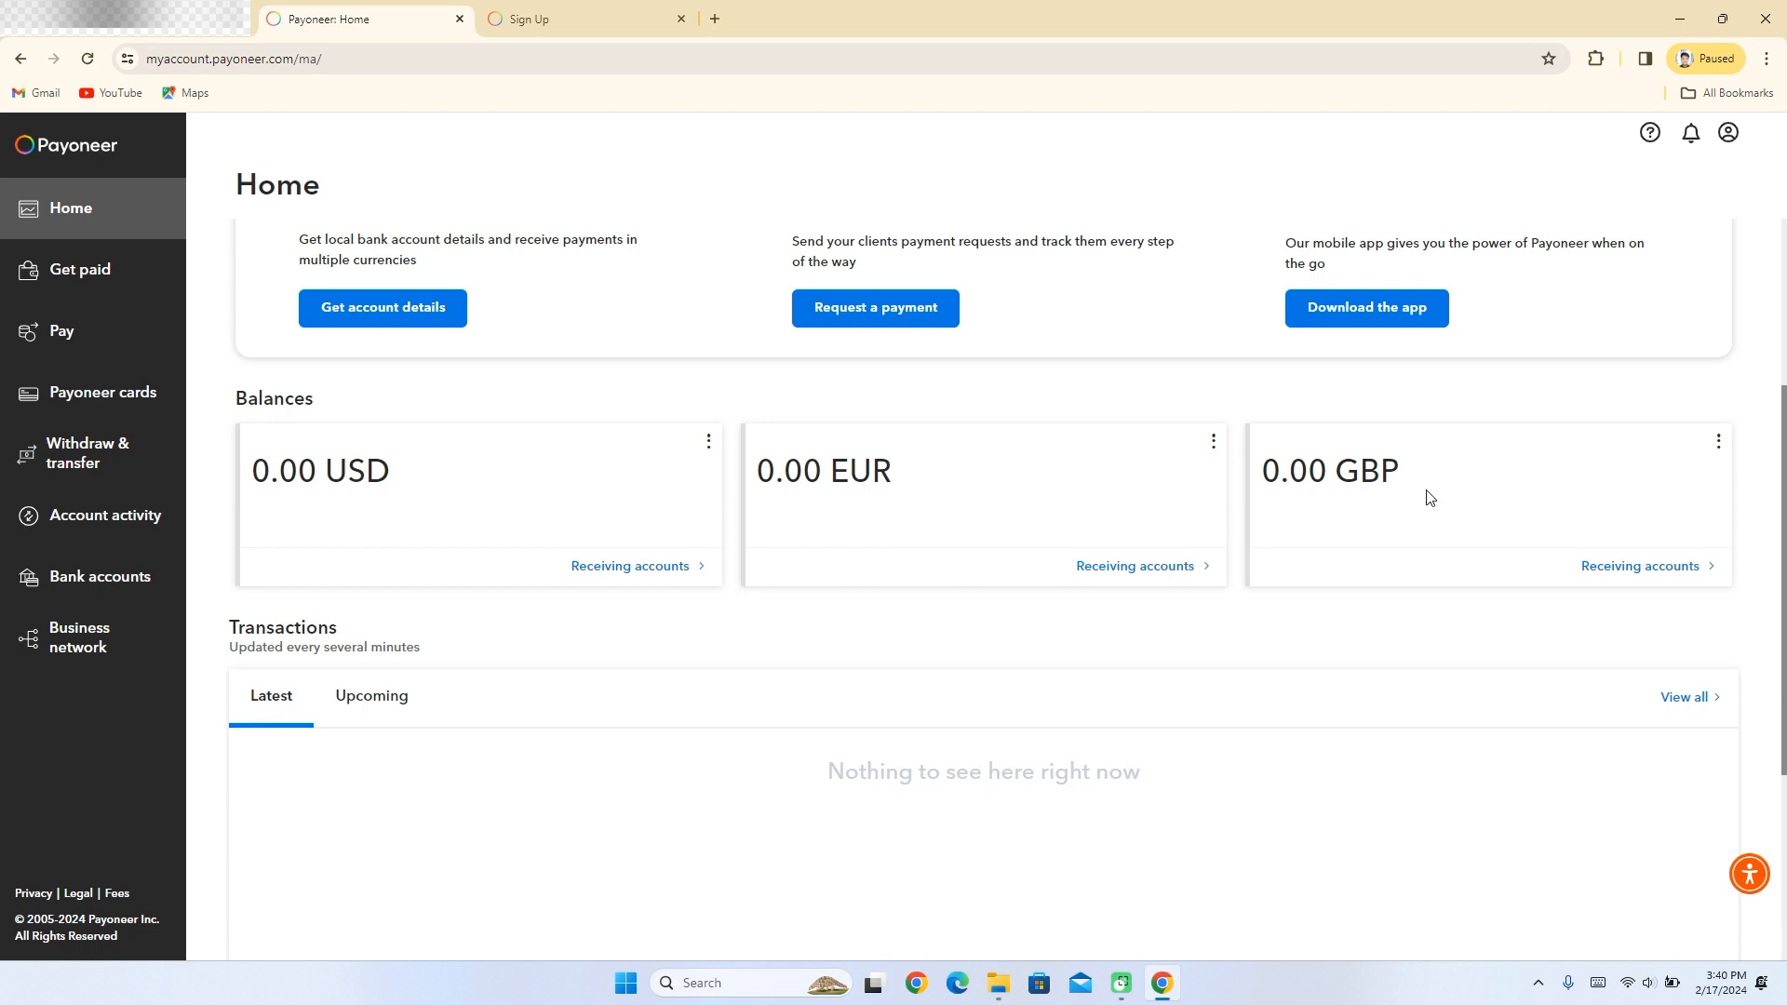
pyautogui.scroll(5, 846, 575)
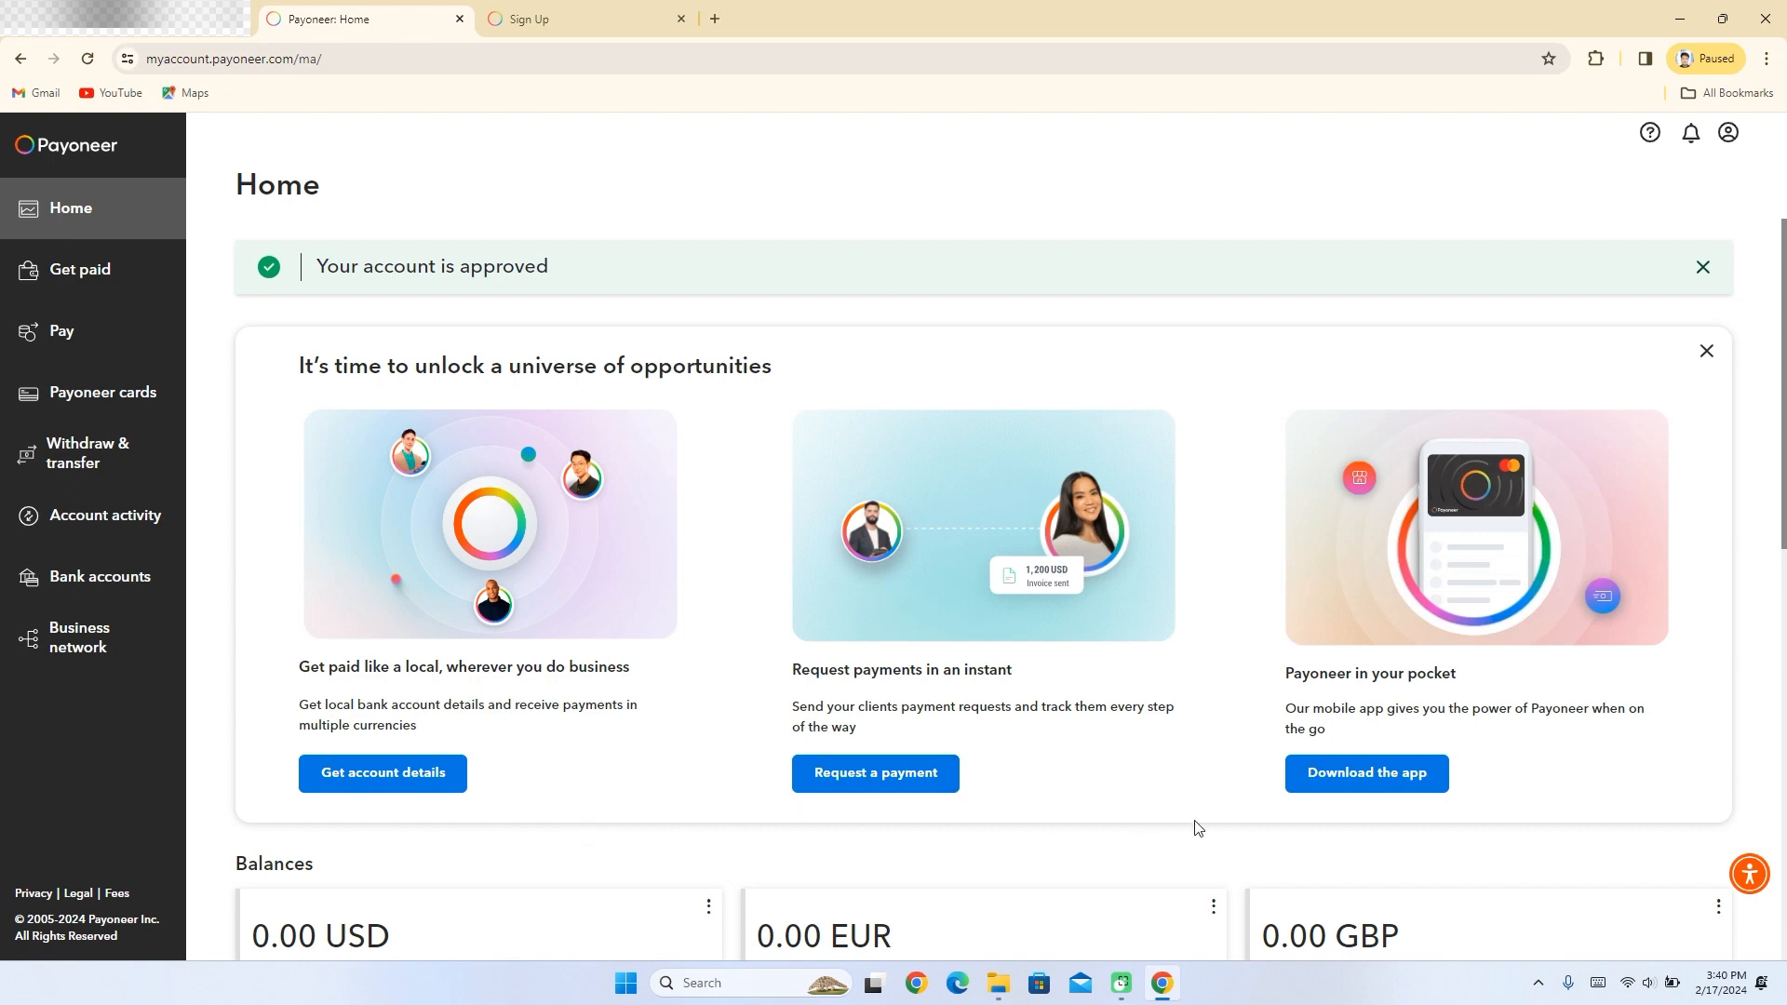
pyautogui.scroll(-3, 1042, 815)
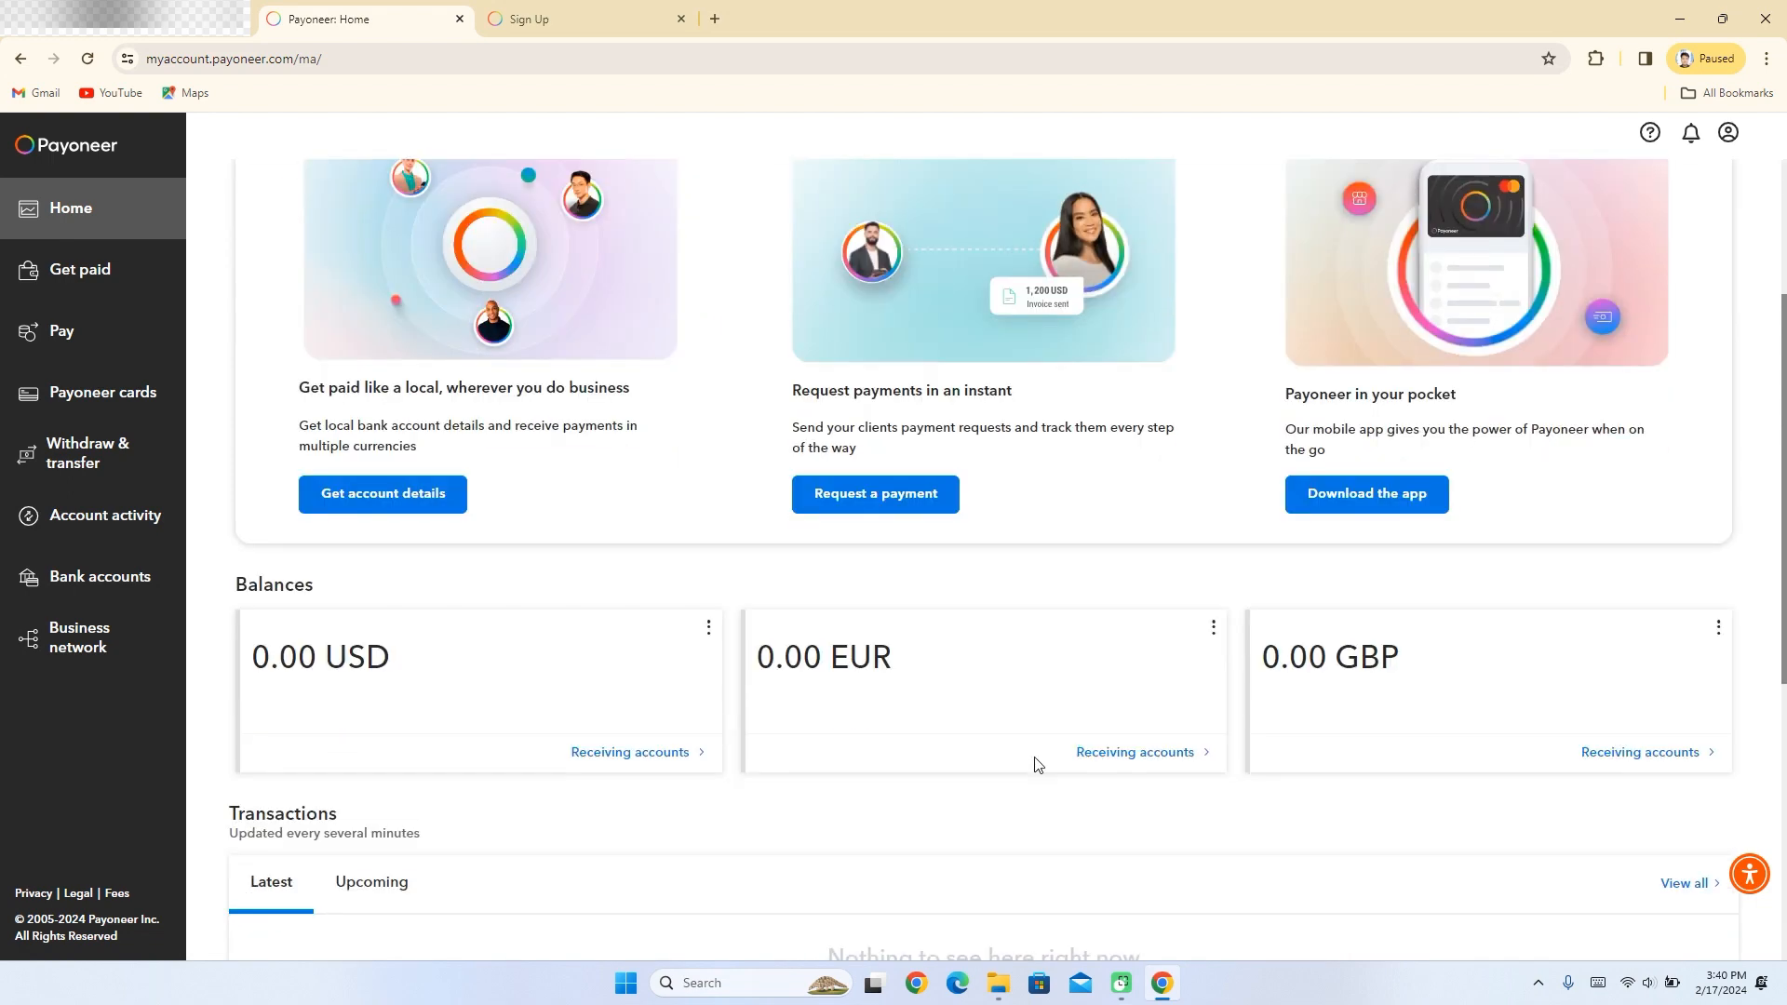
pyautogui.scroll(-4, 1038, 763)
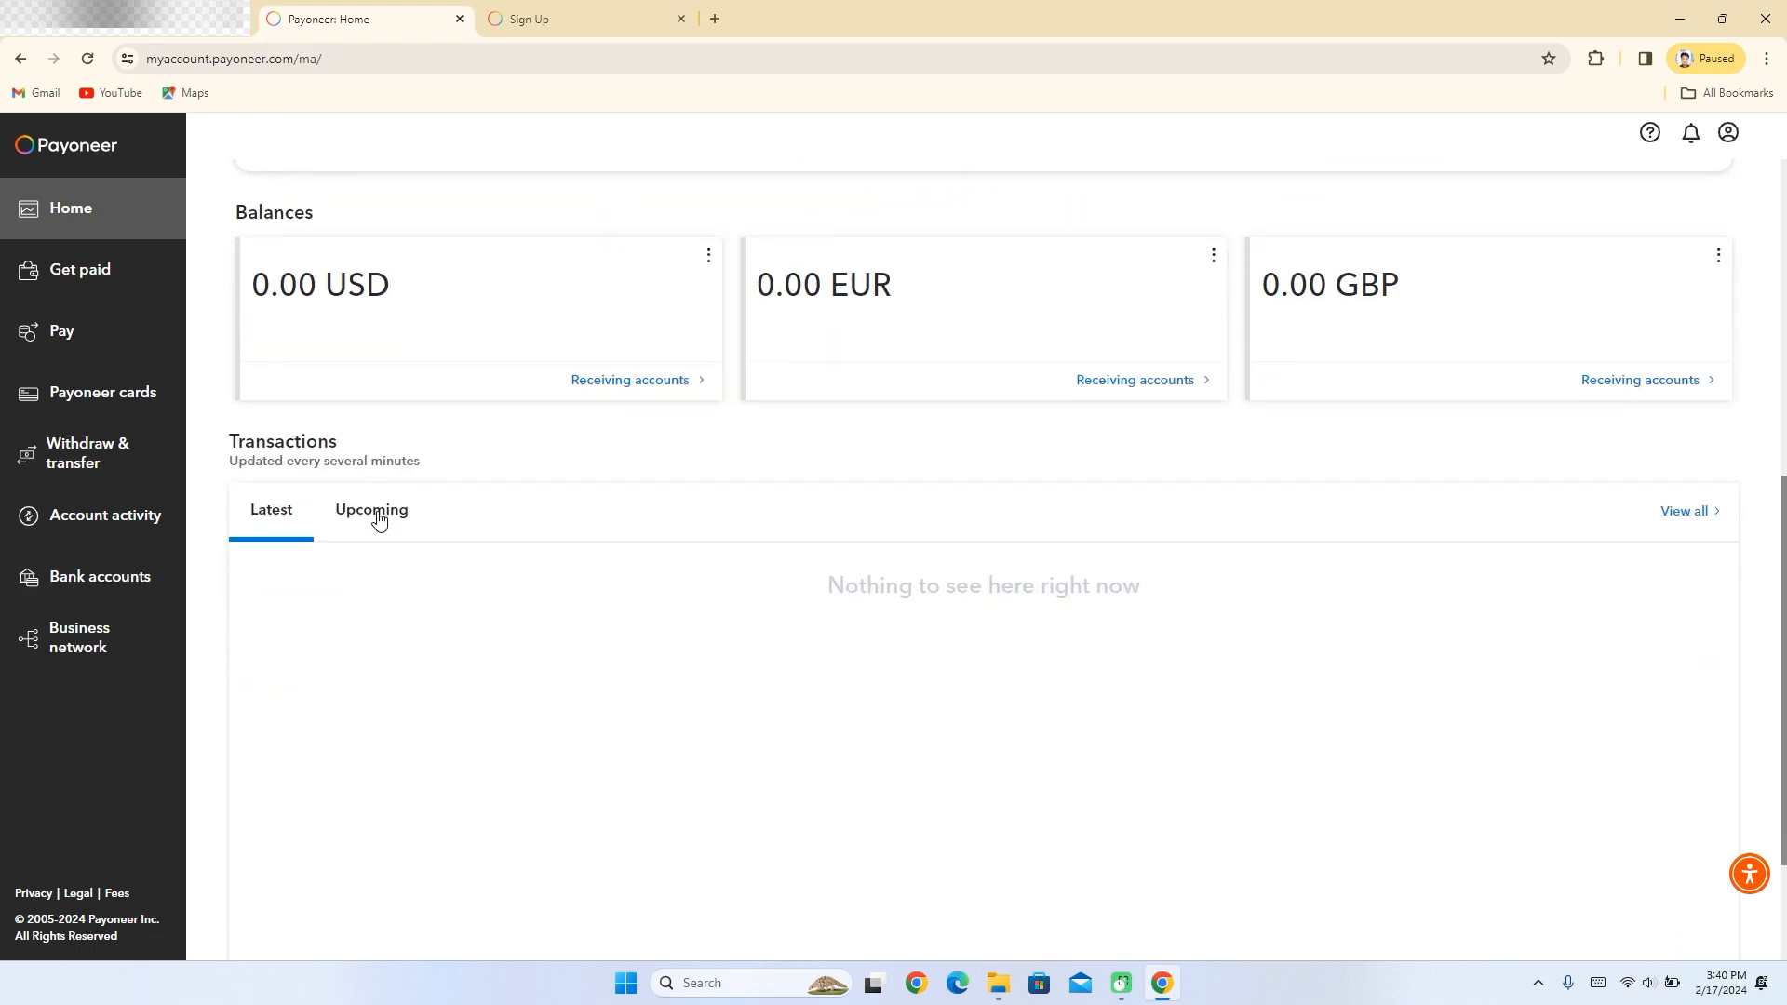
# - Switch between the upcoming and latest transaction lists and scroll up and down the home page
pyautogui.click(377, 519)
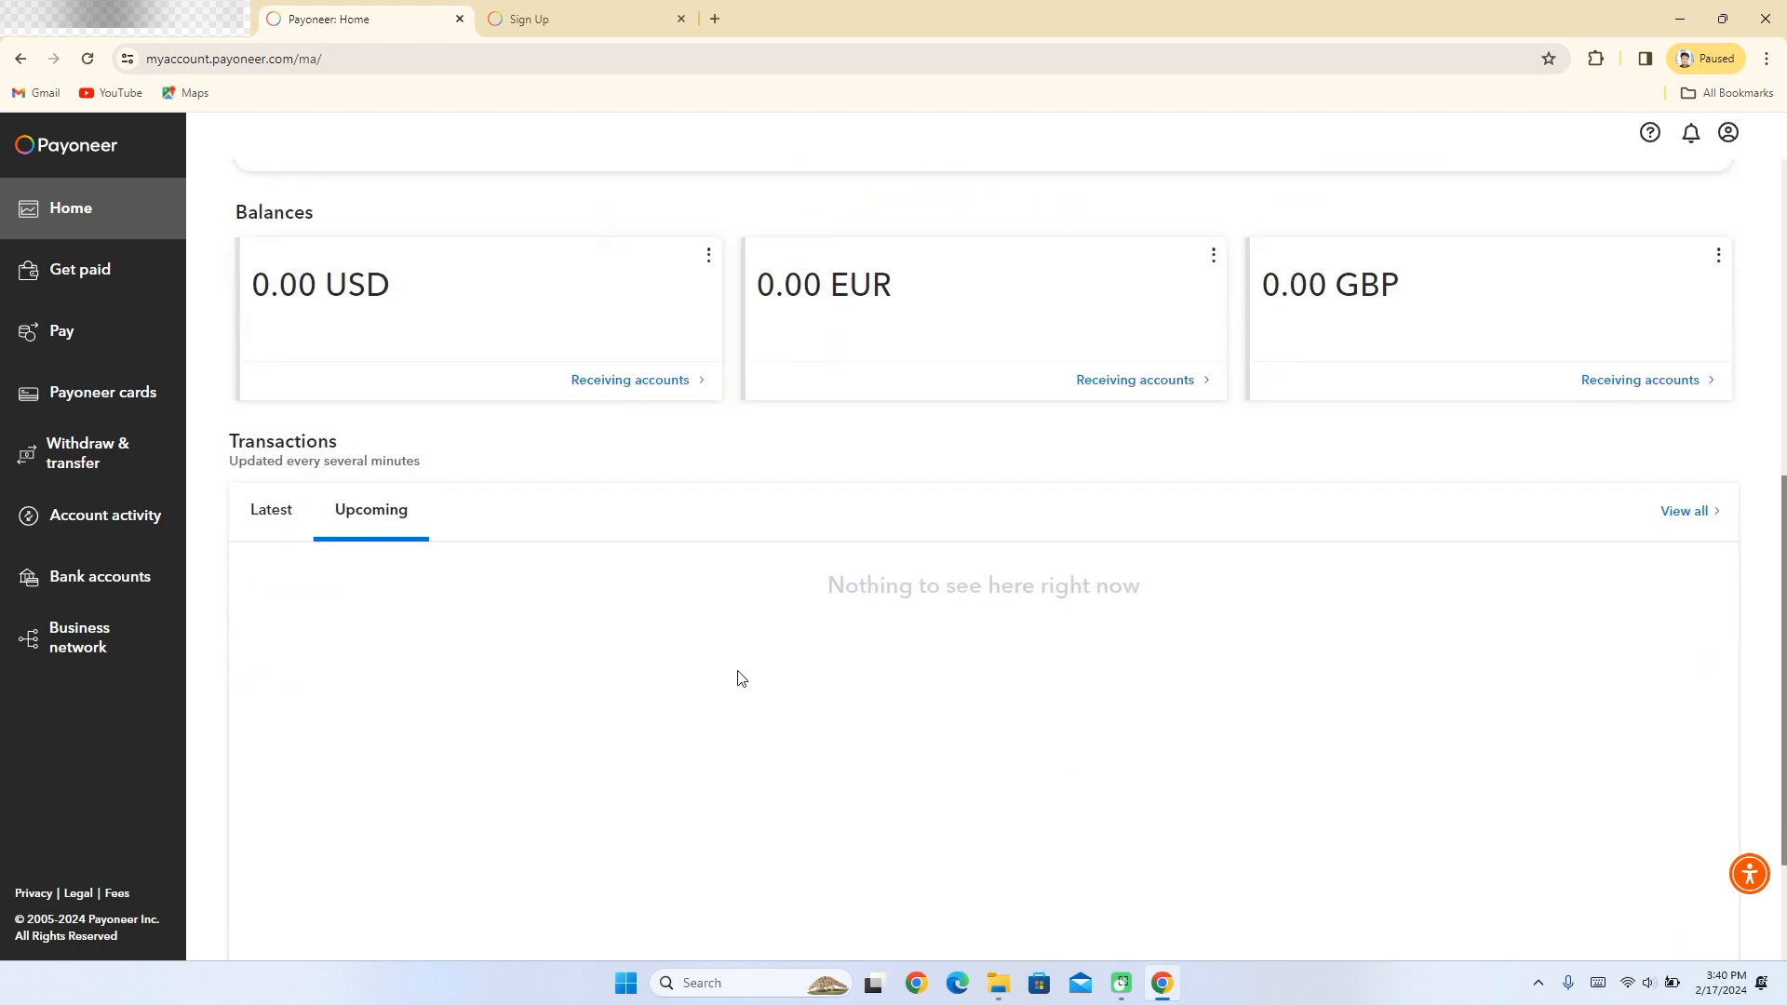
pyautogui.click(272, 531)
pyautogui.scroll(7, 1038, 698)
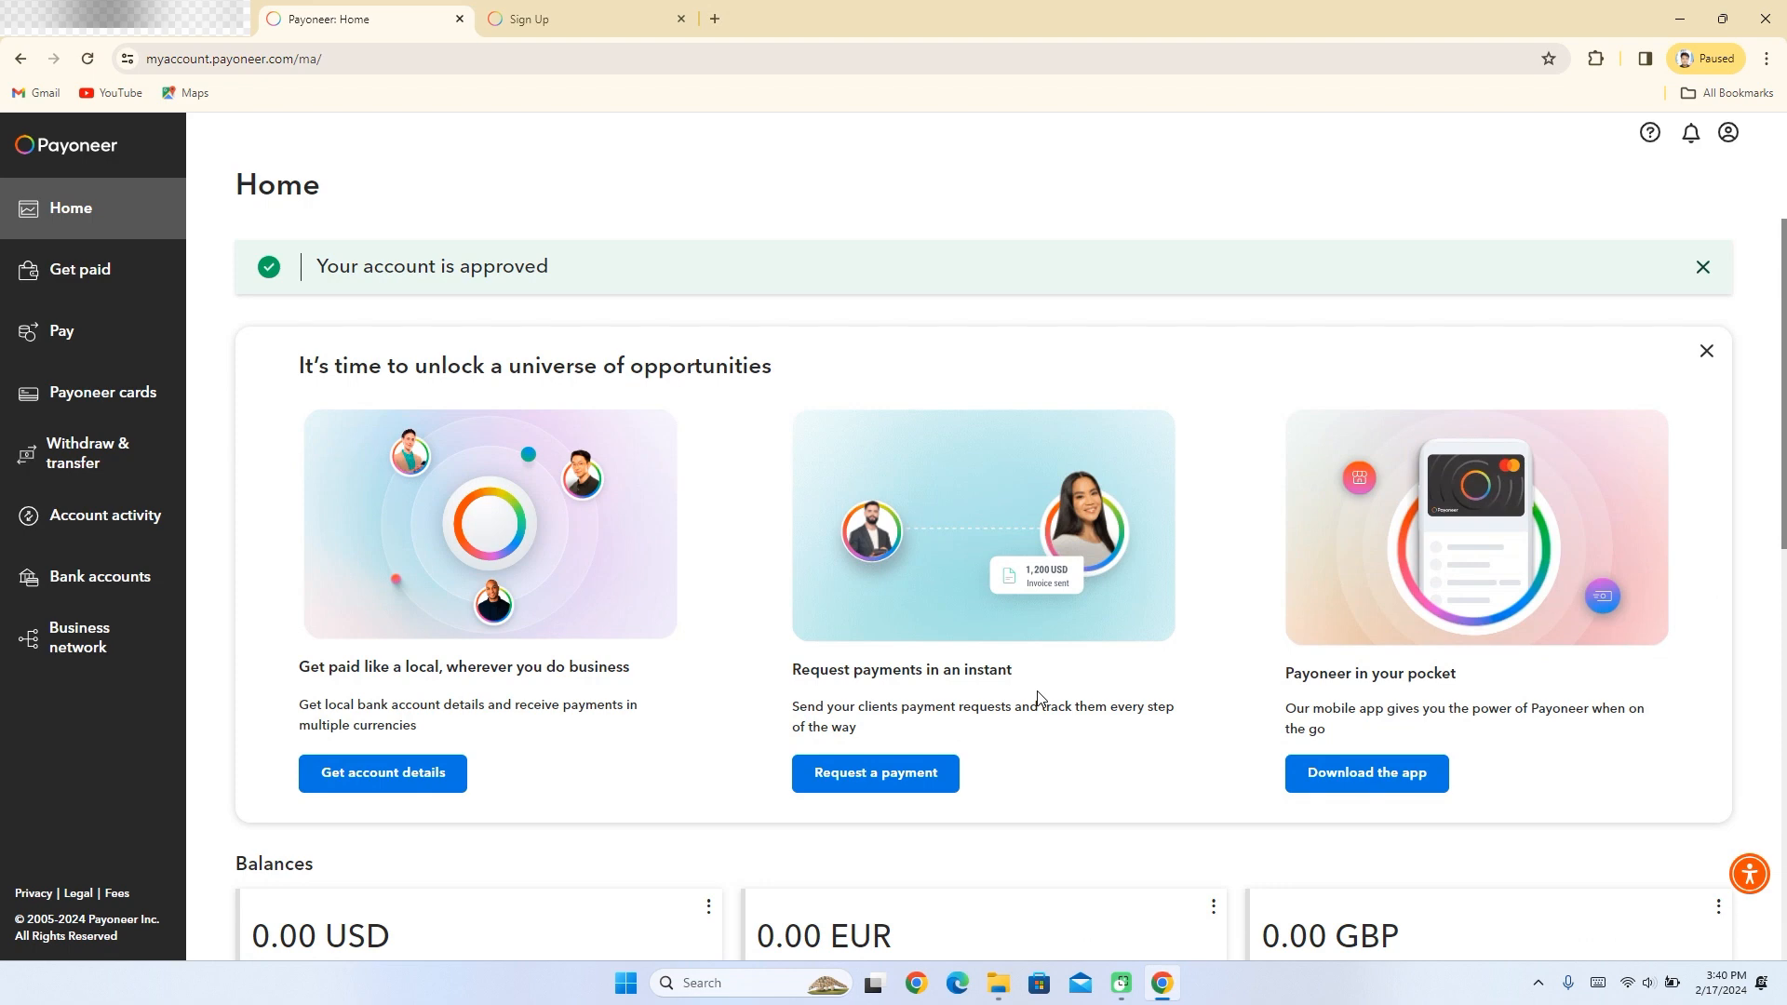
pyautogui.scroll(-8, 1039, 698)
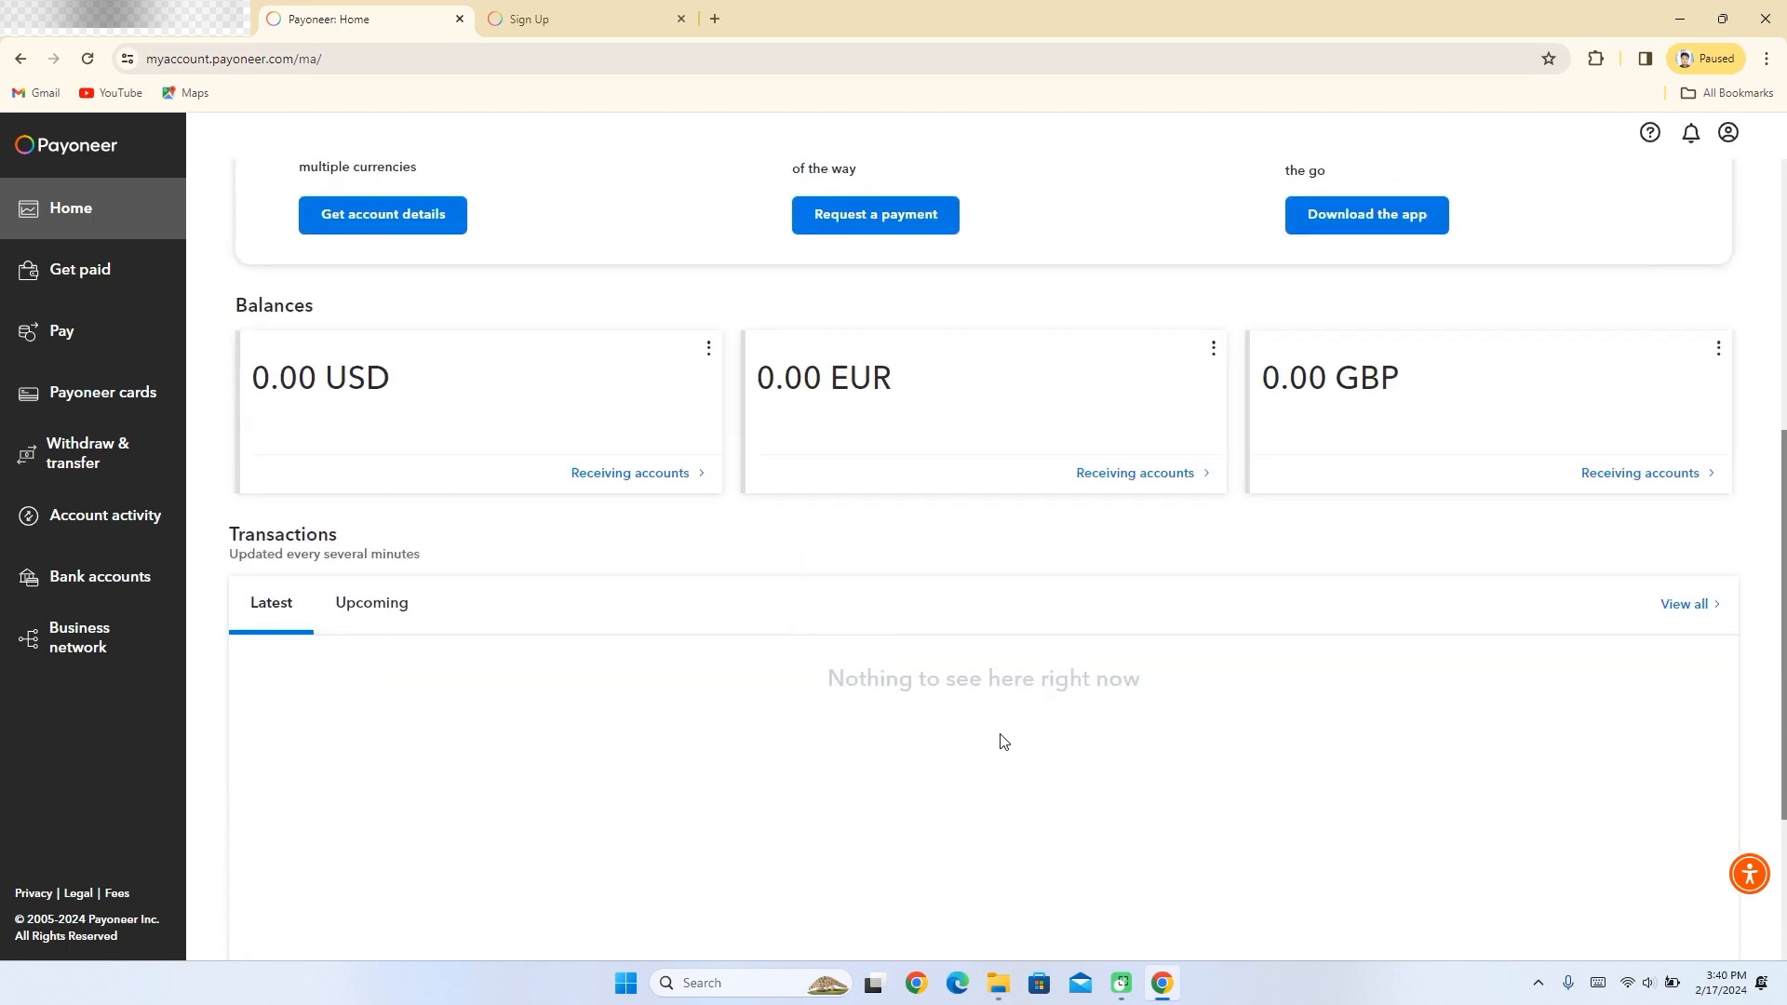
pyautogui.scroll(8, 1021, 714)
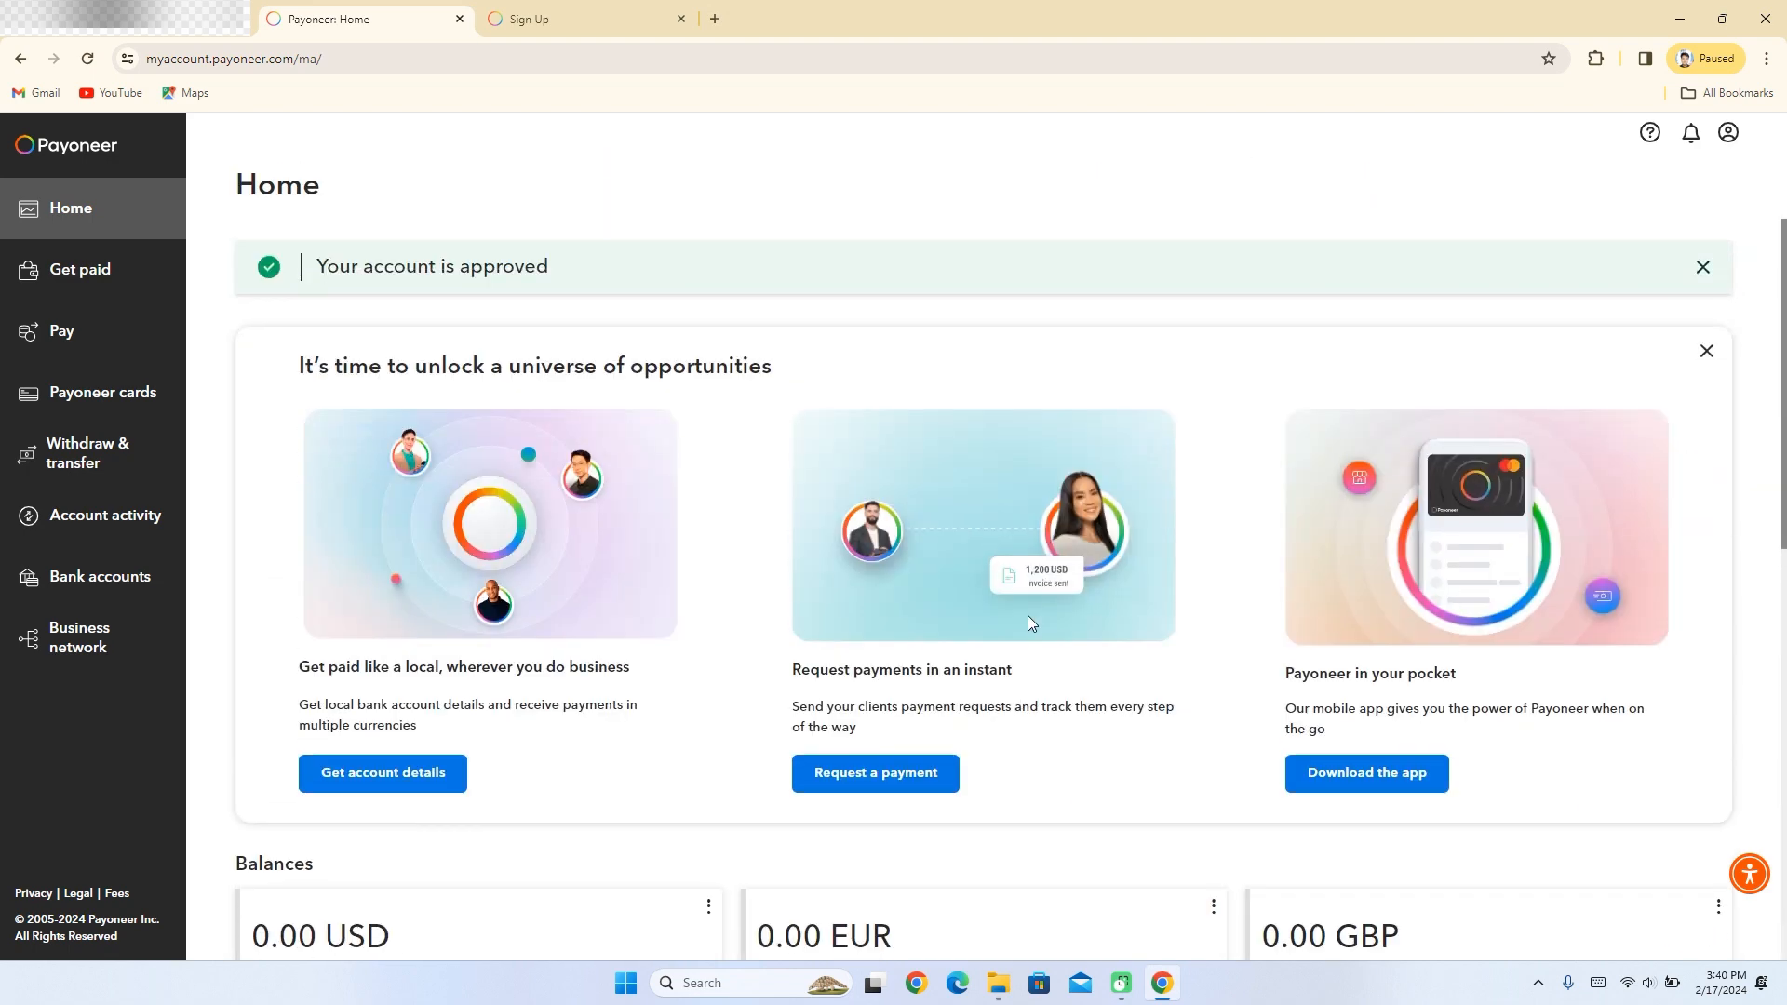
pyautogui.scroll(-4, 1030, 618)
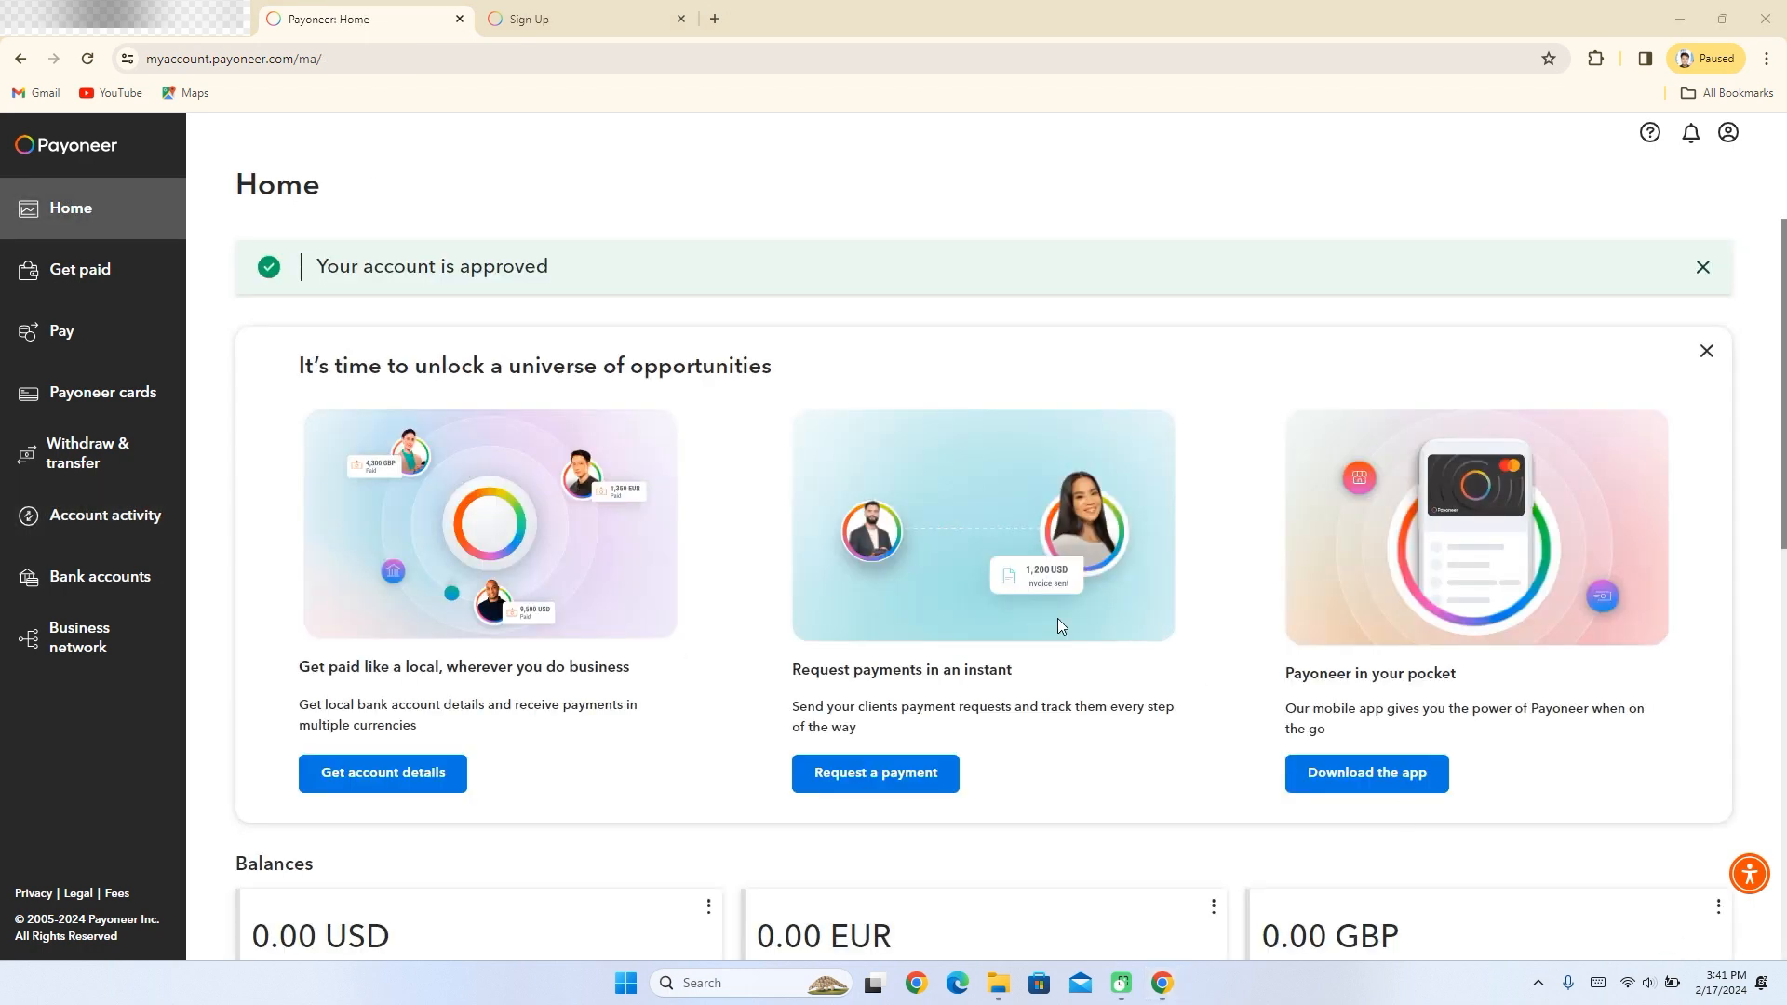
# - Open the Verification Center in settings and submit Utility Bill.jpg as a utility bill for address verification
pyautogui.click(1729, 132)
pyautogui.click(1618, 326)
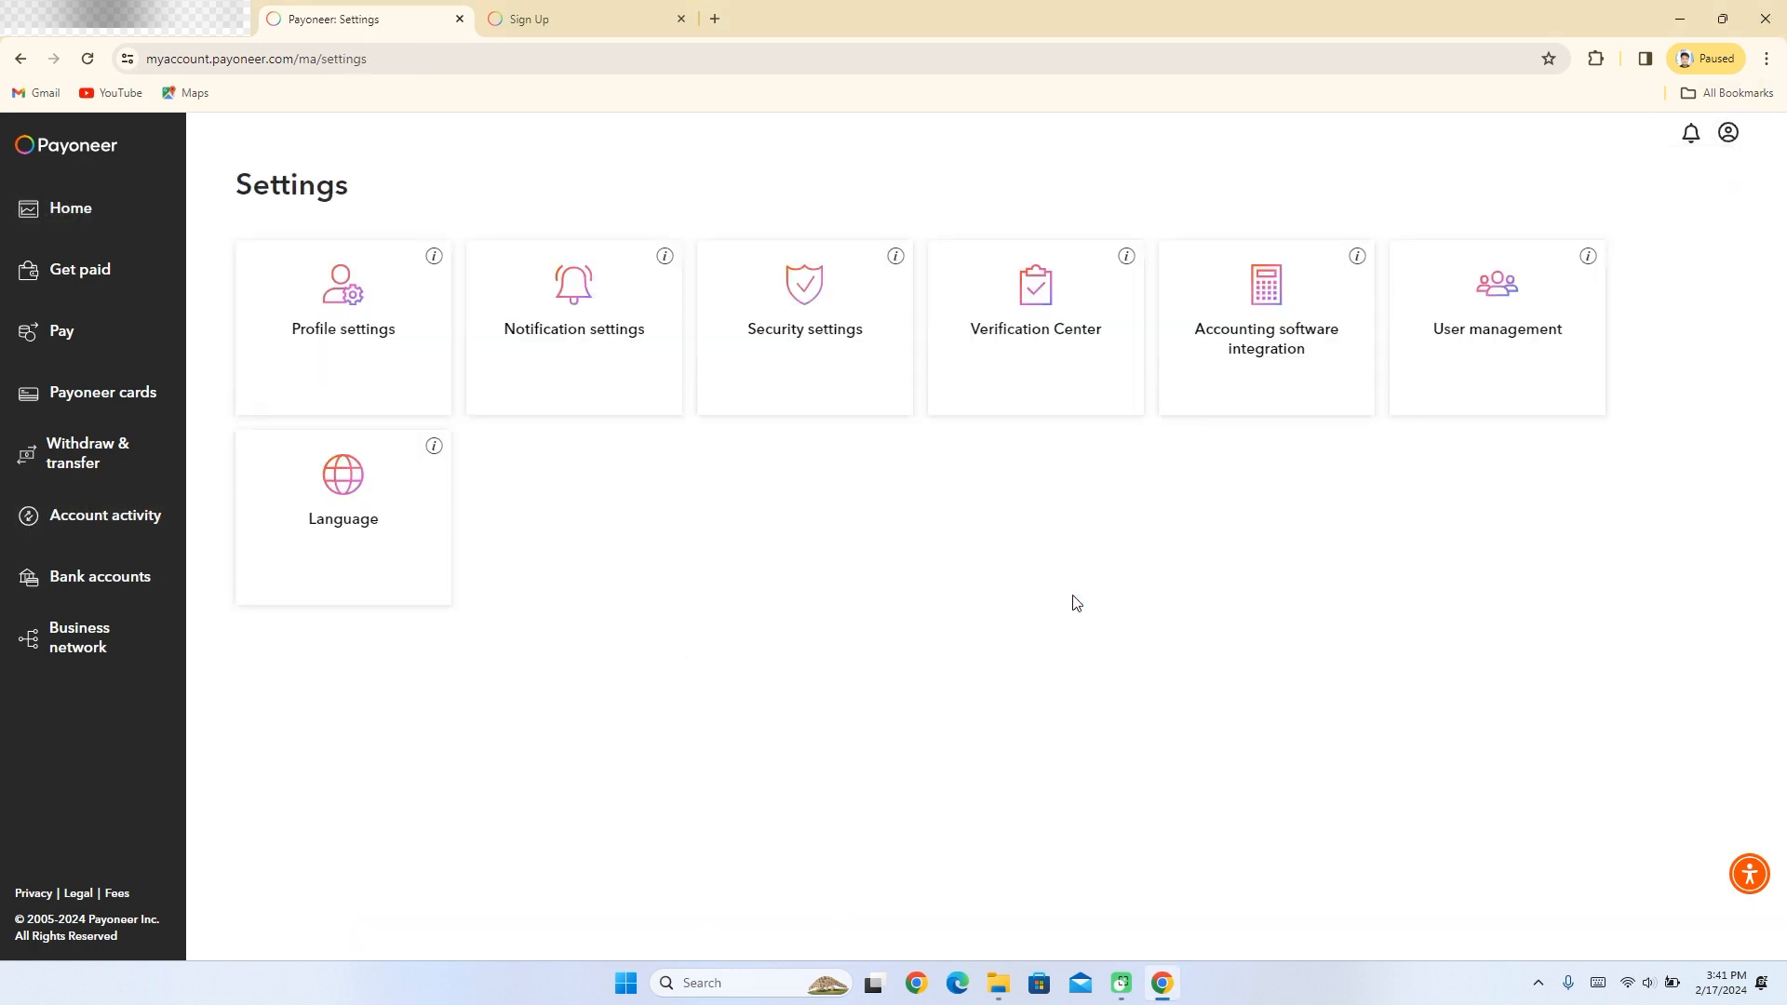
pyautogui.click(1065, 347)
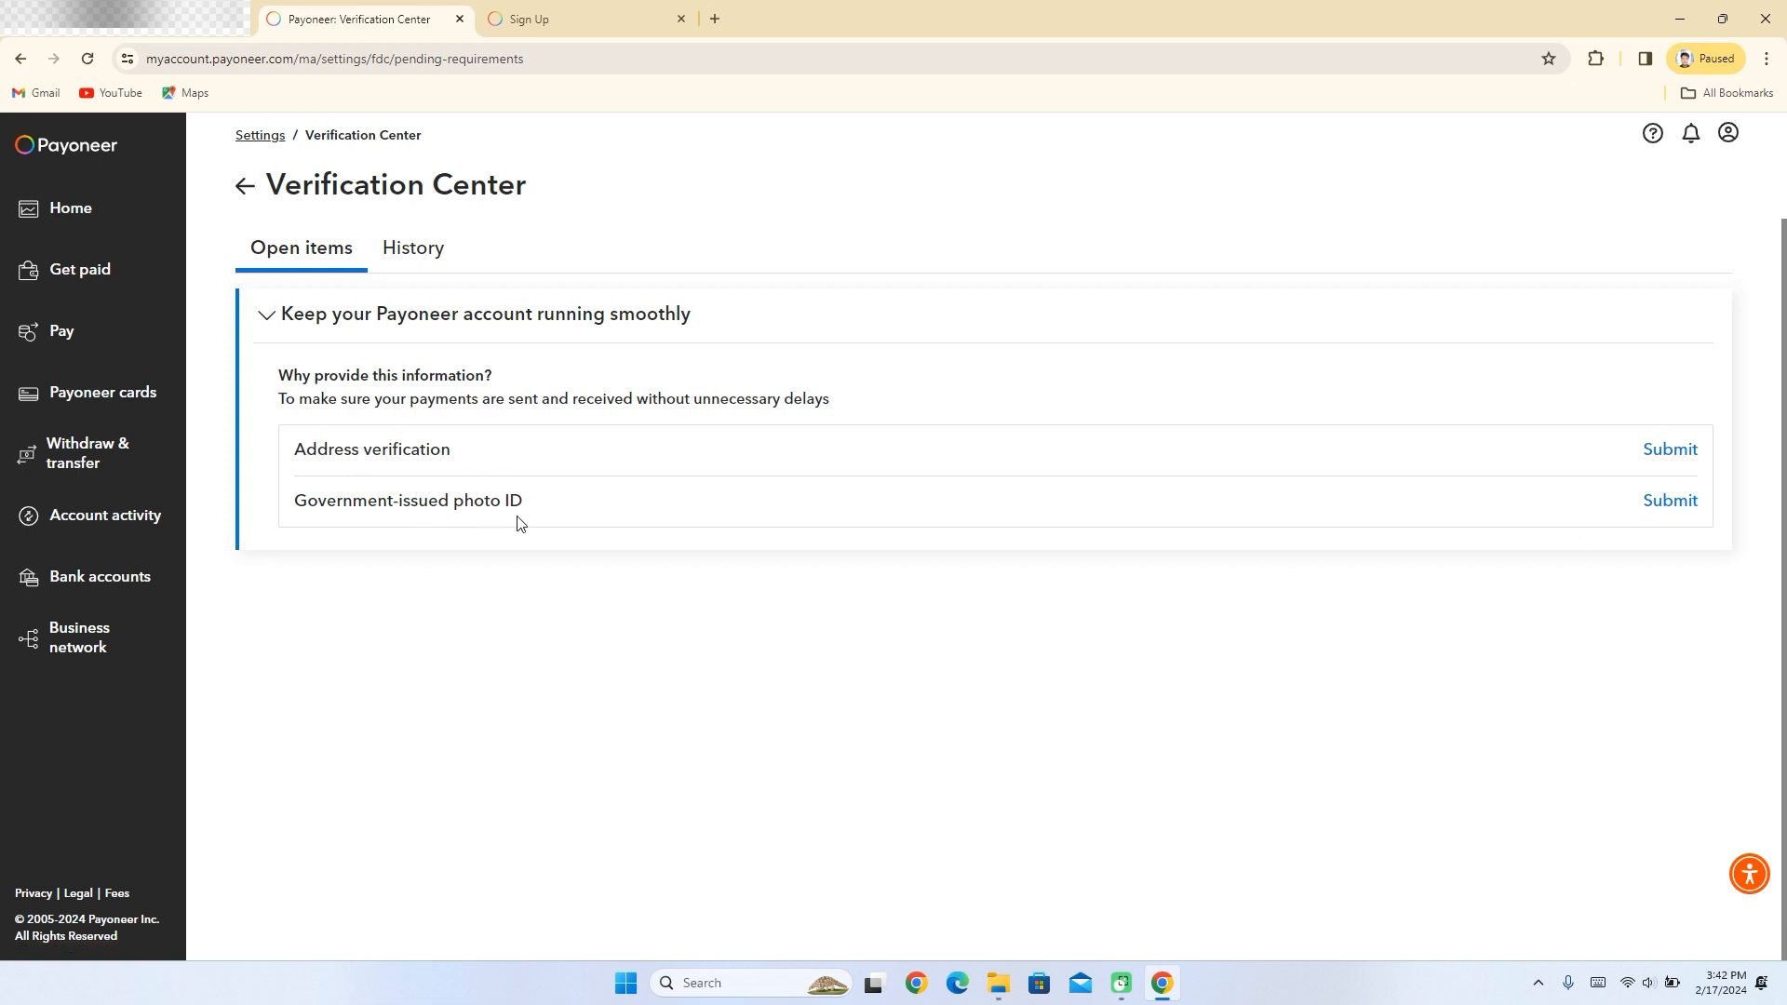
pyautogui.click(1663, 455)
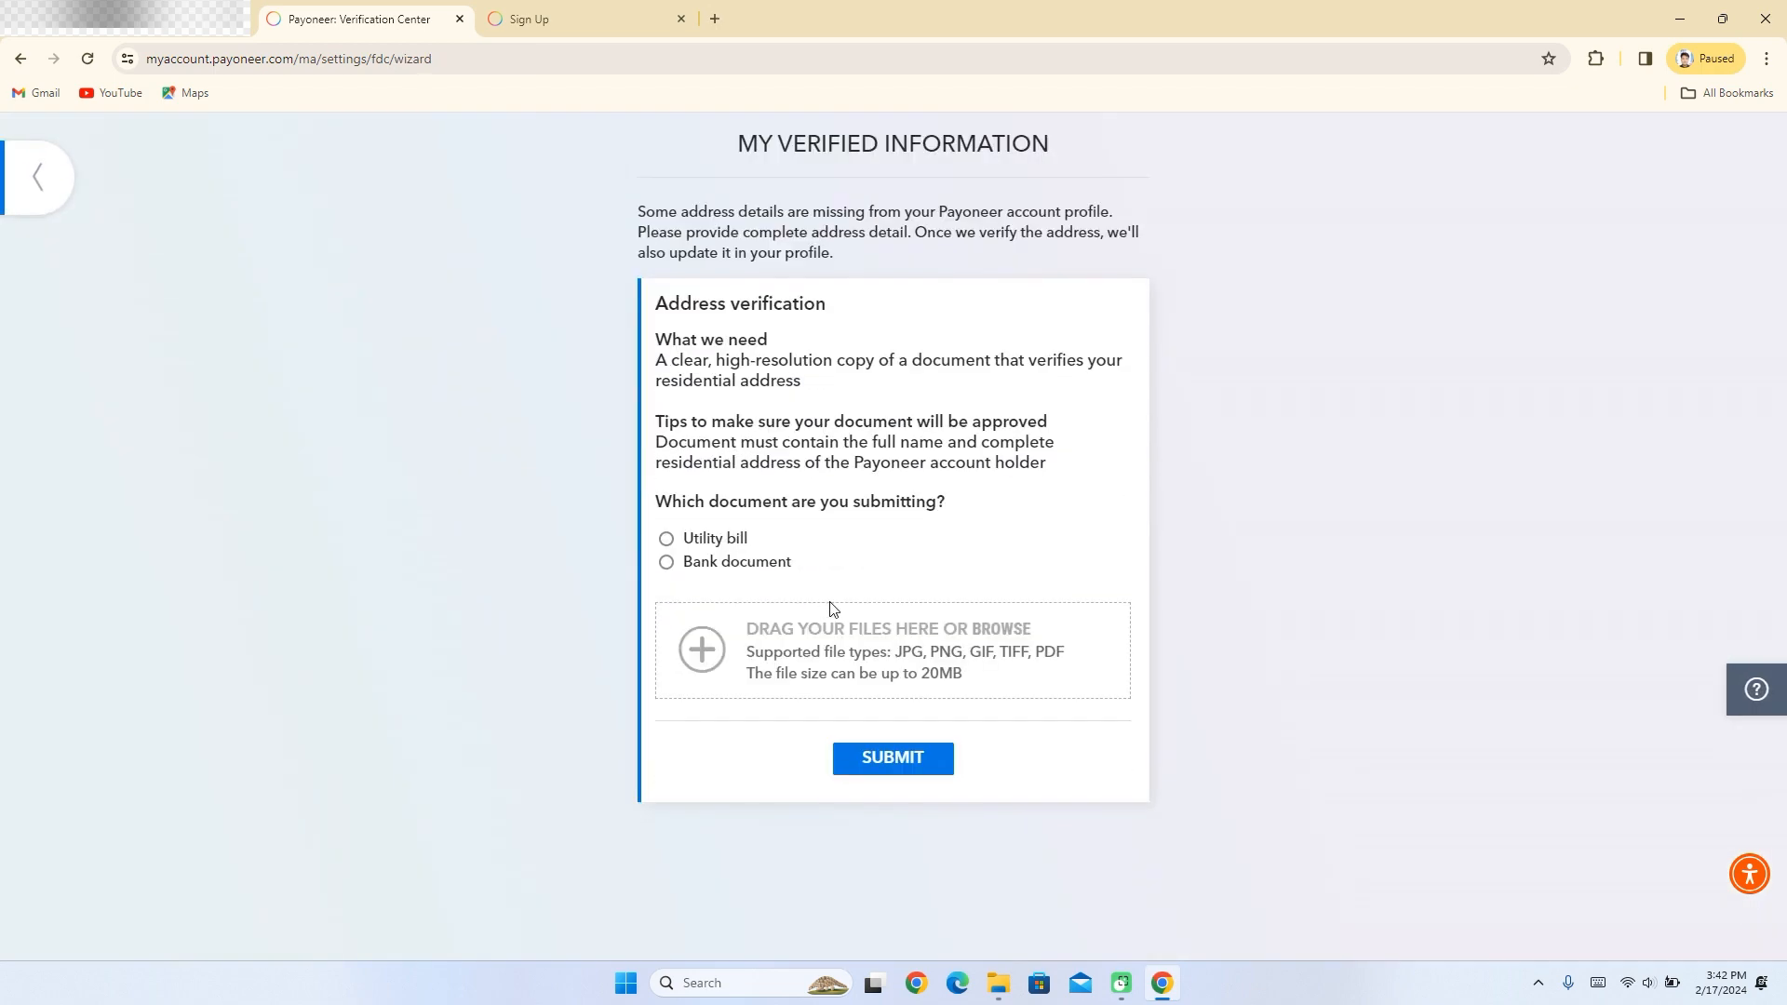
pyautogui.click(730, 540)
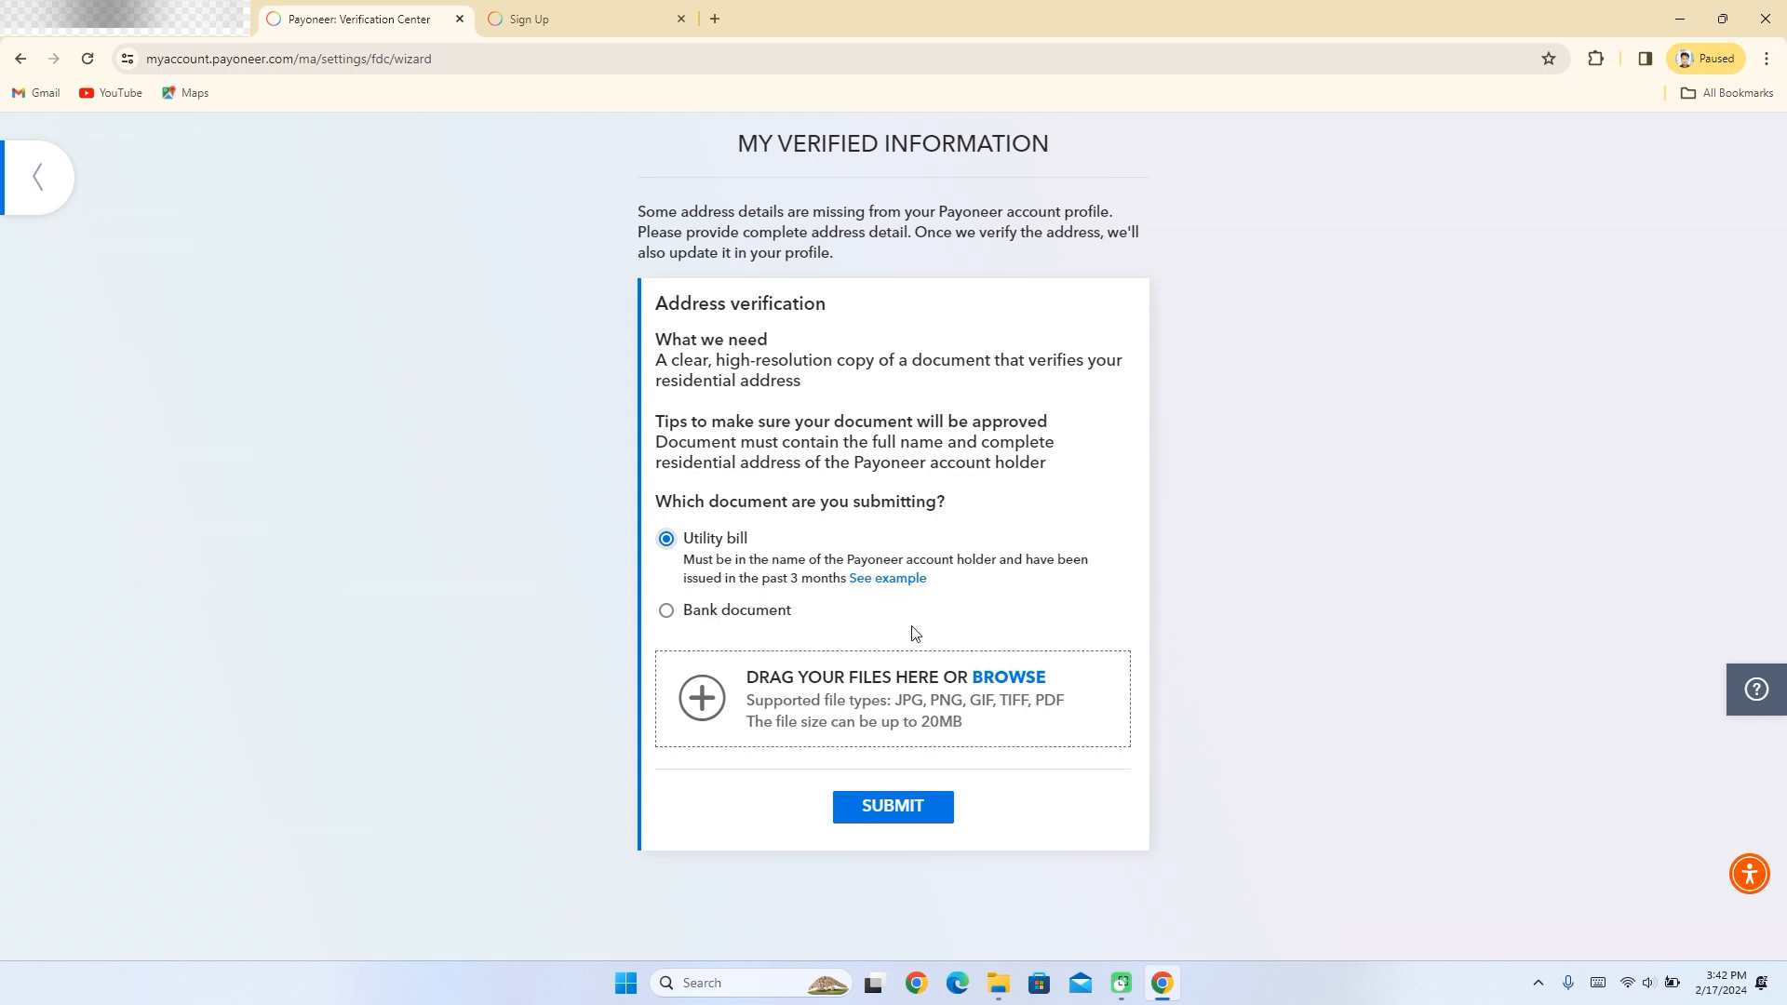
pyautogui.click(1010, 680)
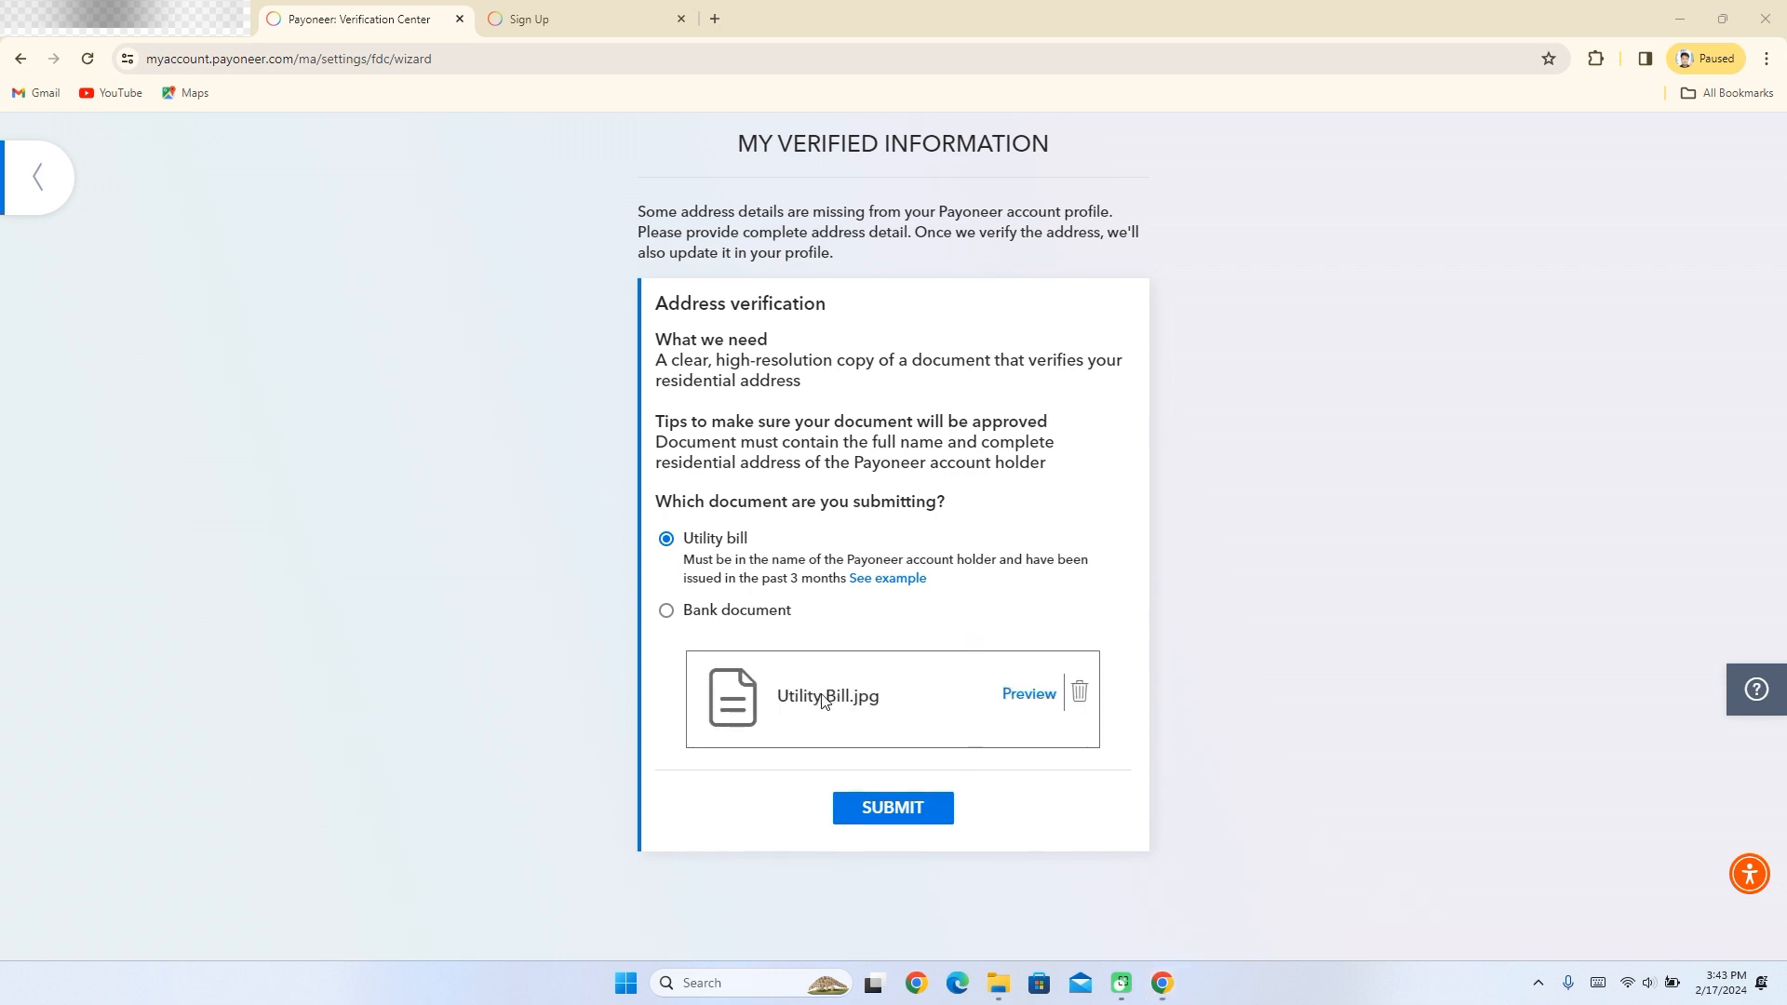
pyautogui.click(893, 817)
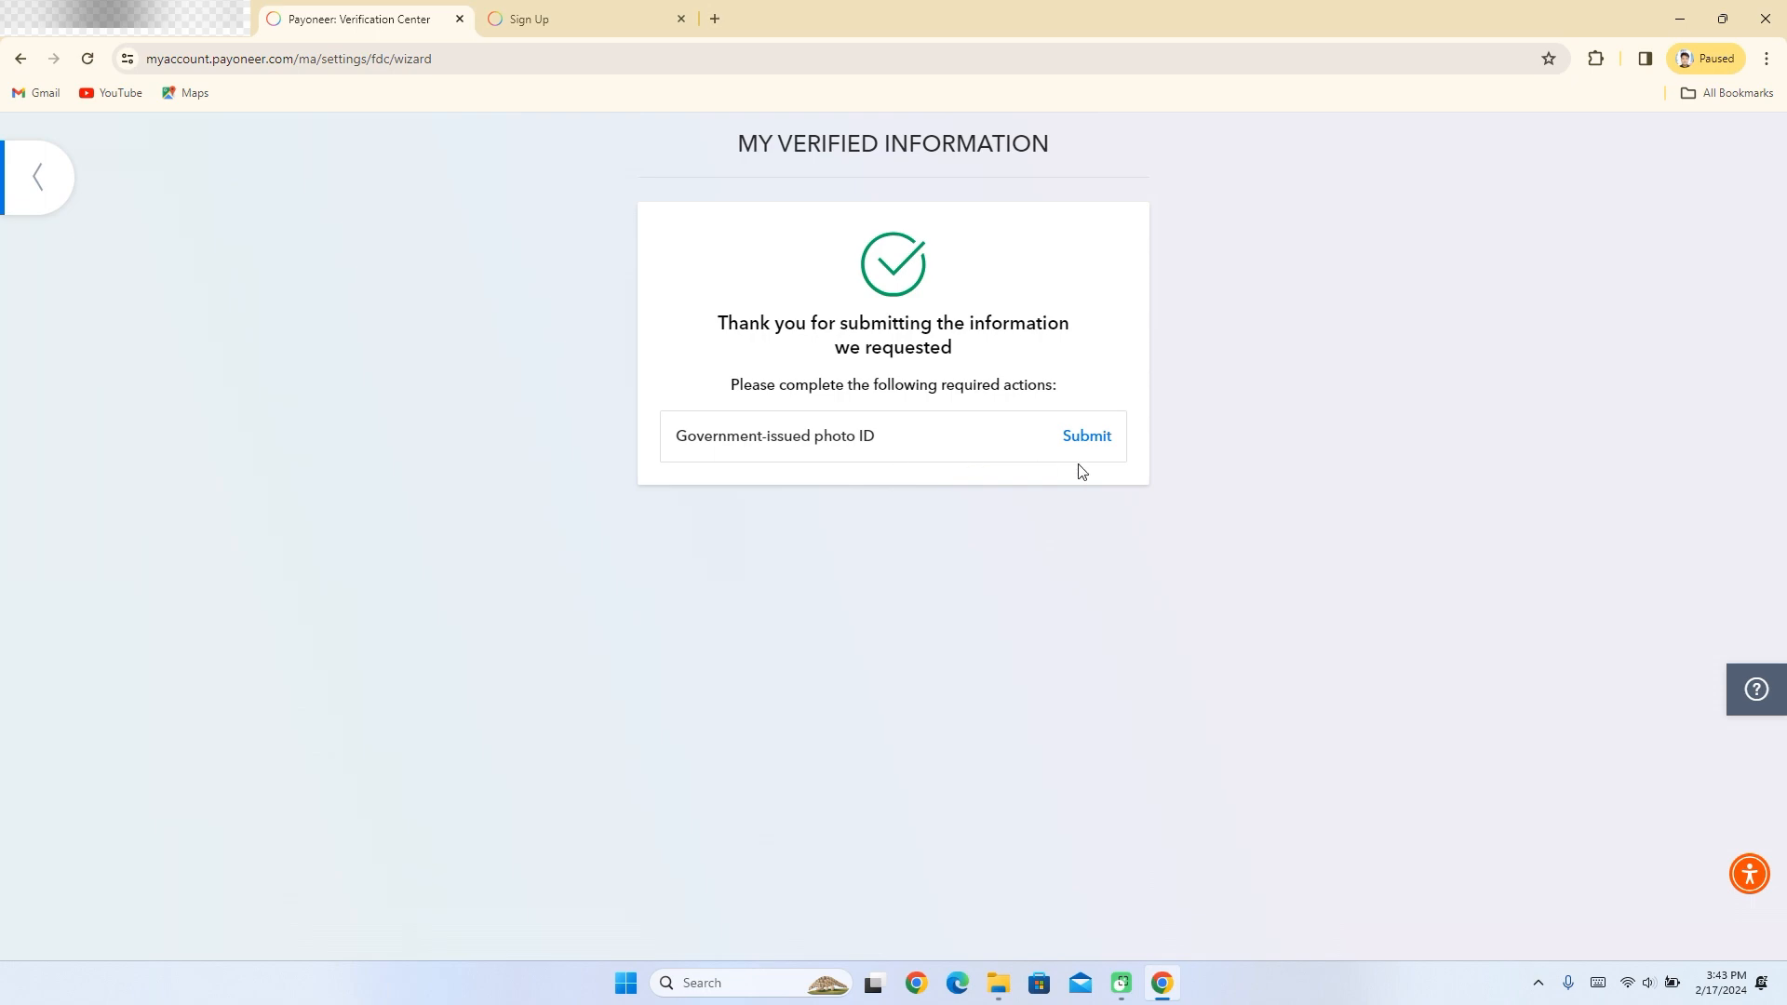
# - Submit the government-issued photo ID as a Smart National Identity Card, uploading NID Front.jpg and NID Back.jpg
pyautogui.click(1097, 445)
pyautogui.scroll(-3, 898, 798)
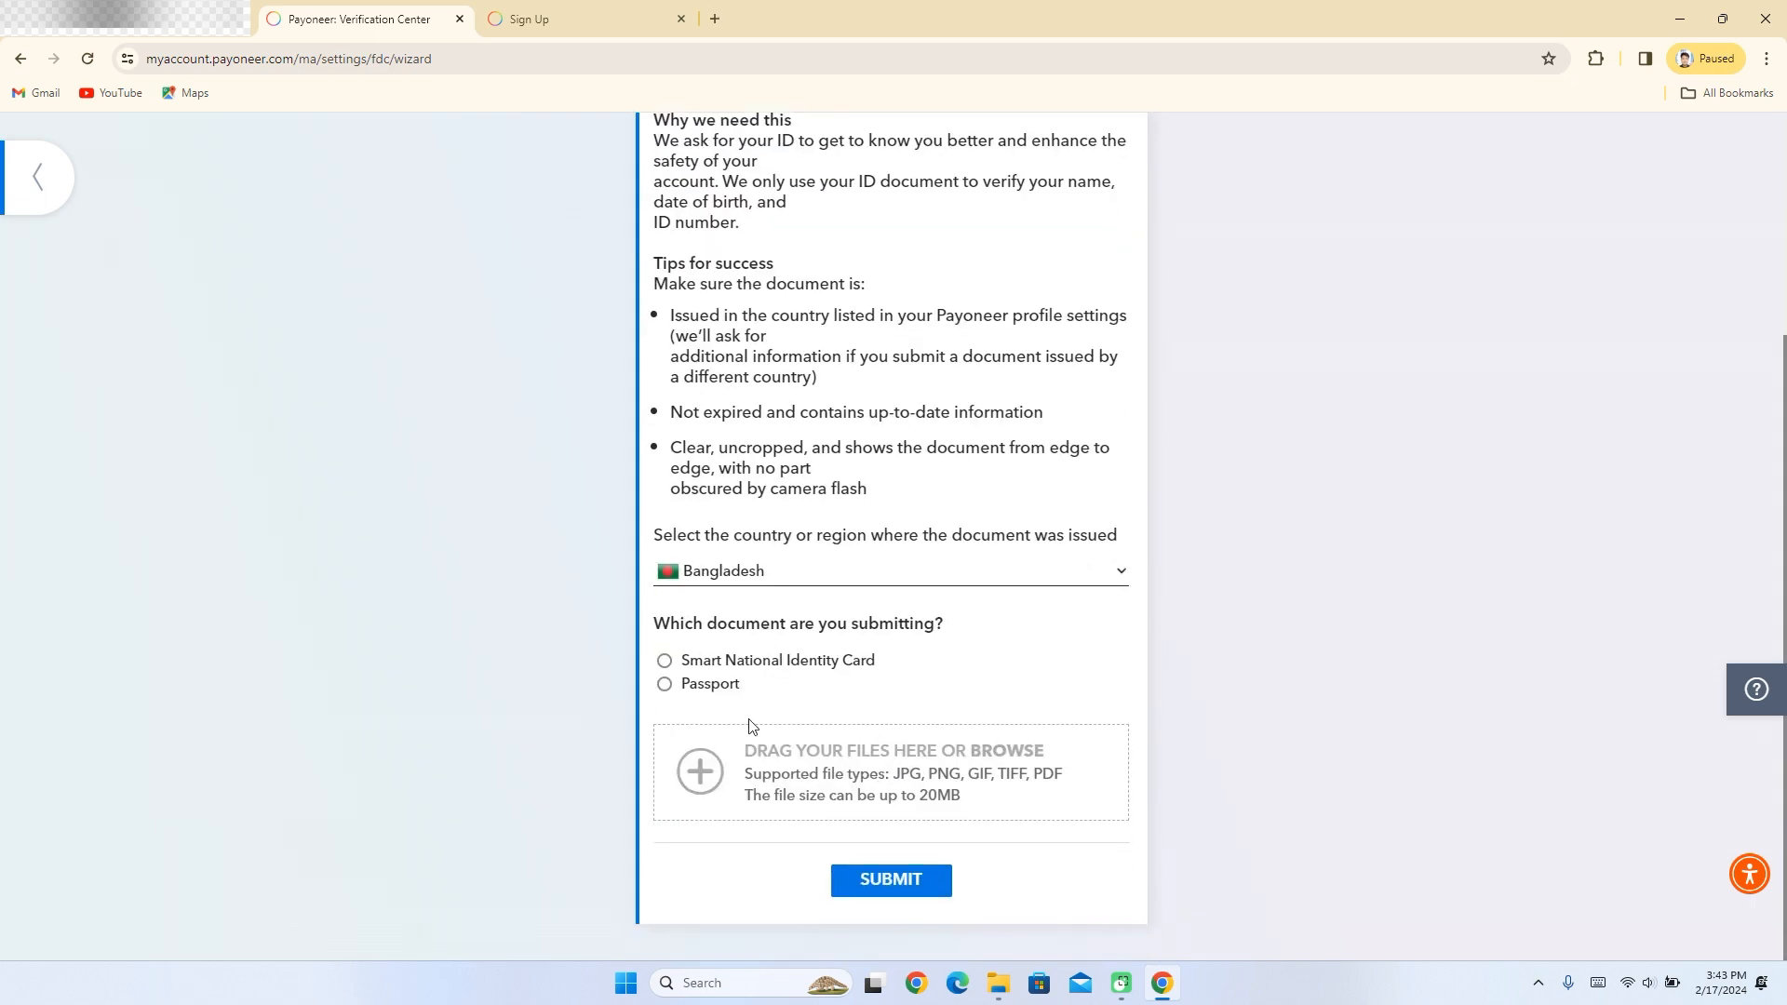
pyautogui.click(789, 667)
pyautogui.scroll(-2, 796, 642)
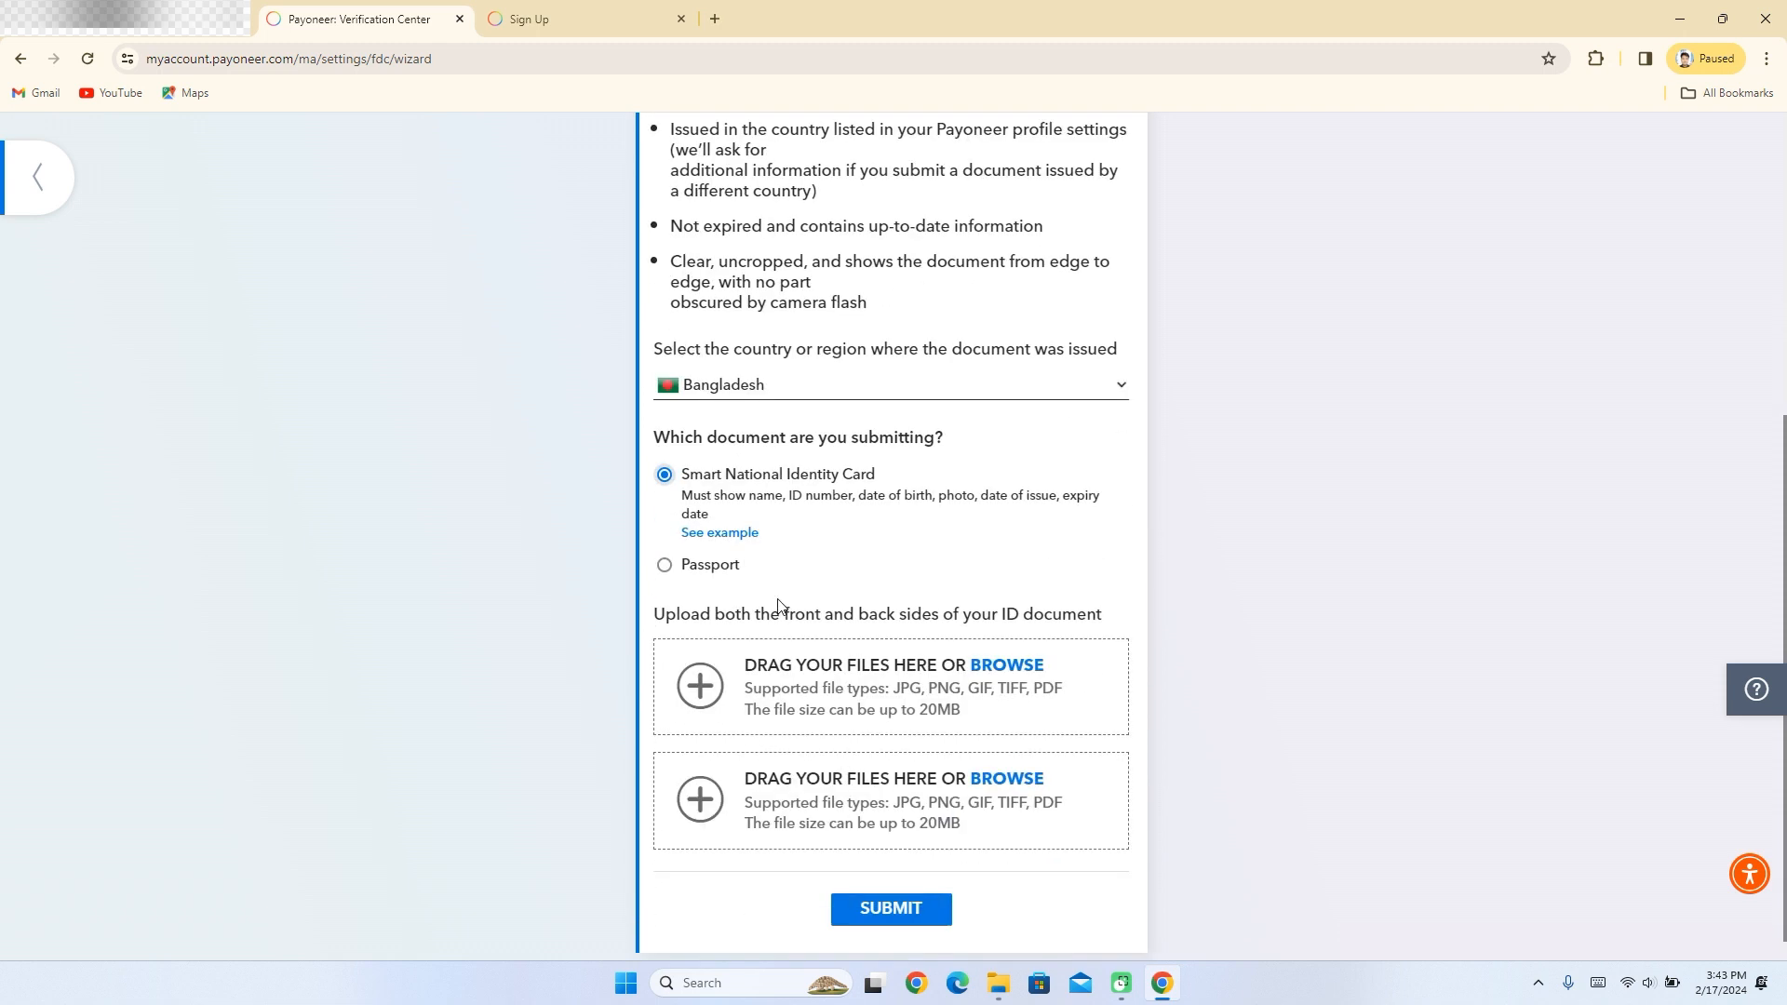
pyautogui.click(1008, 668)
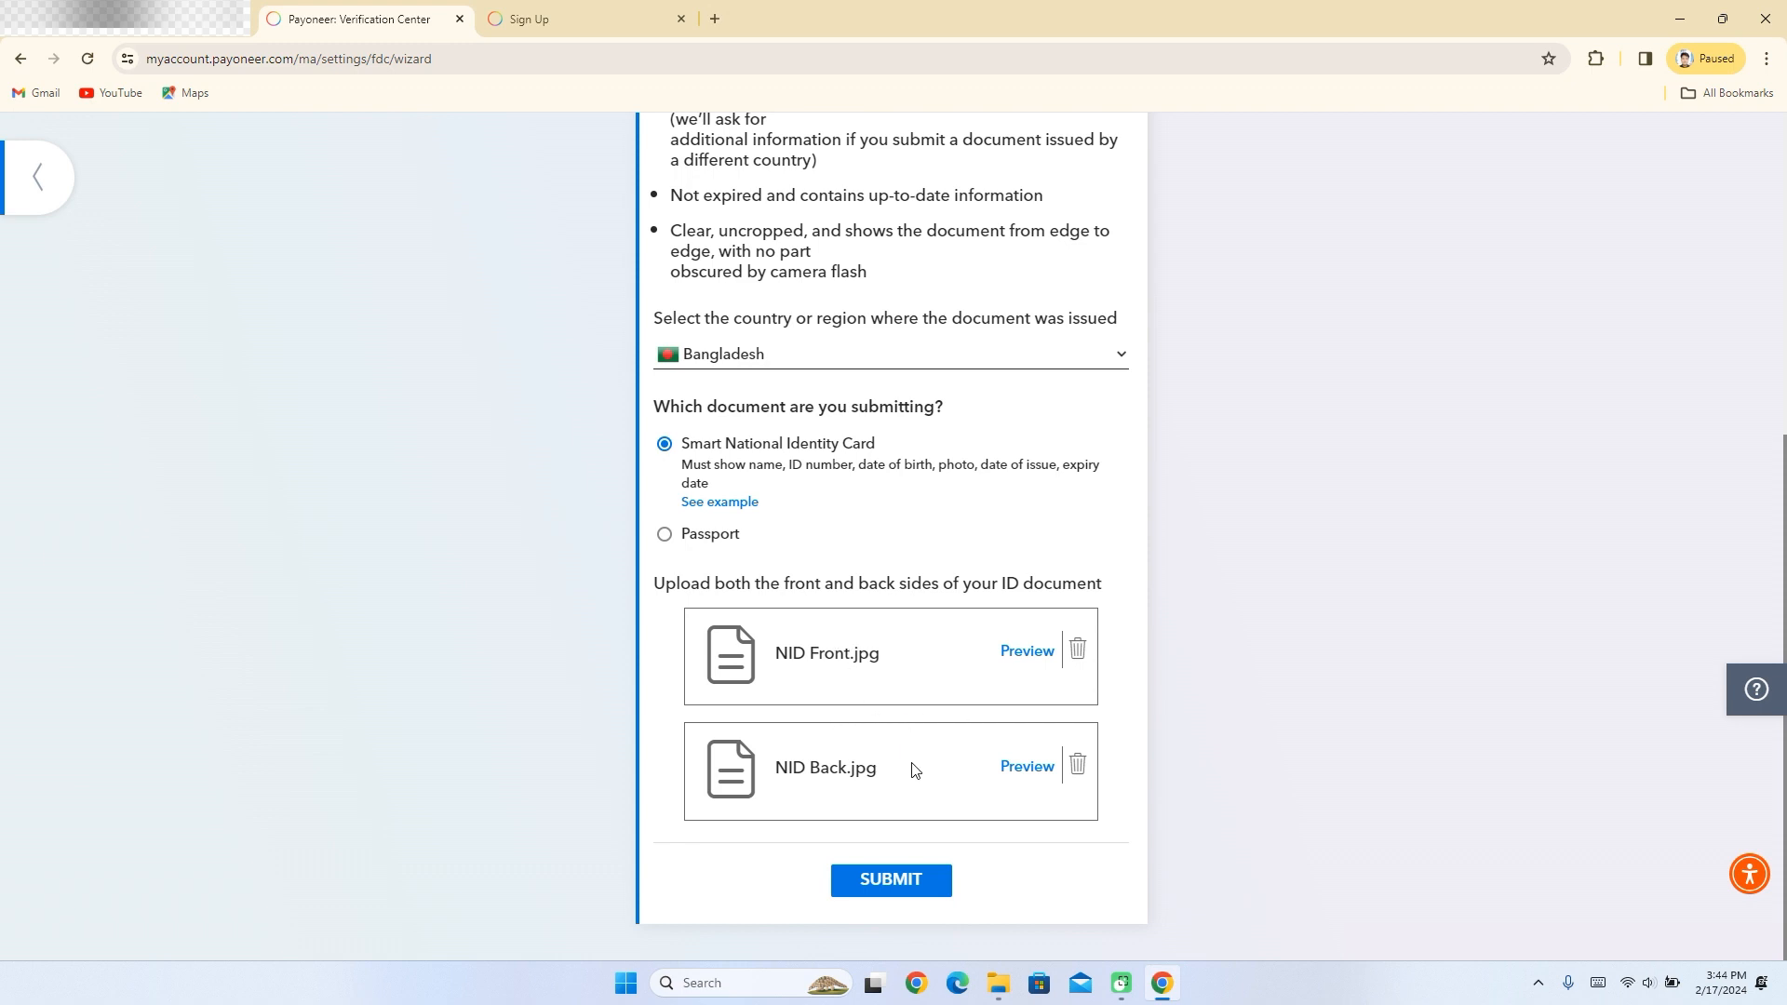
pyautogui.click(896, 884)
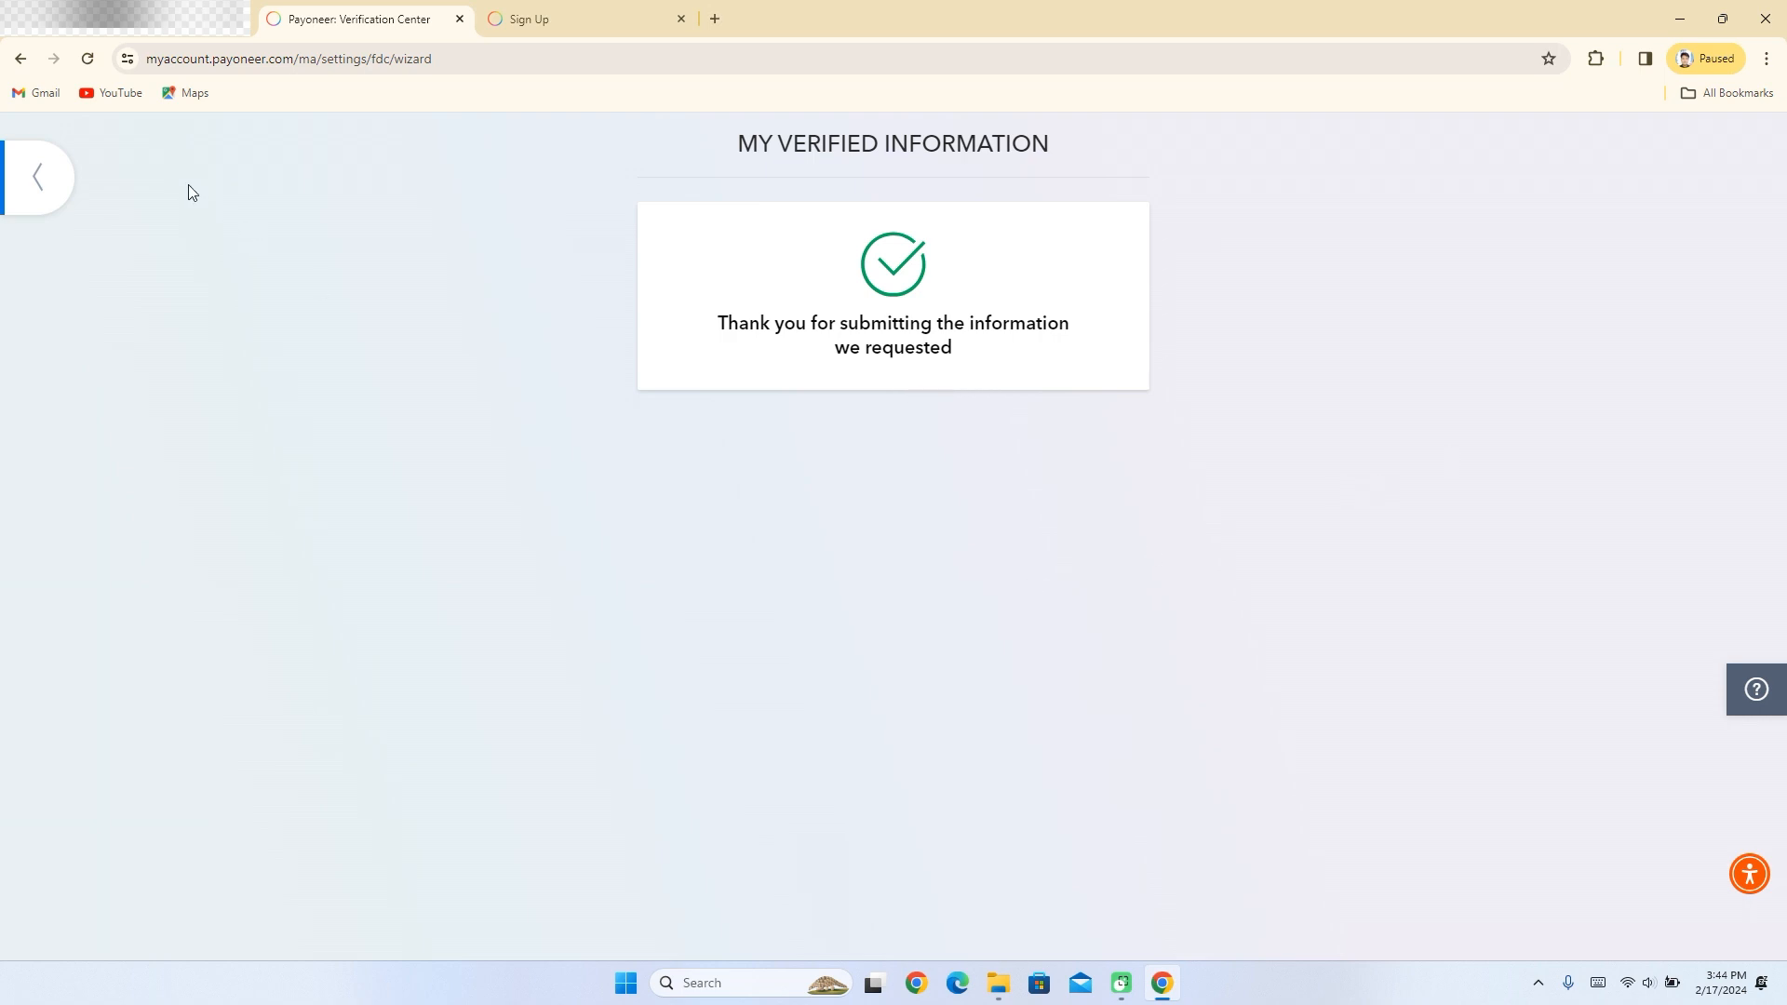
# - Return to the Verification Center, go back to the home page, and scroll through its balances and transactions
pyautogui.click(90, 67)
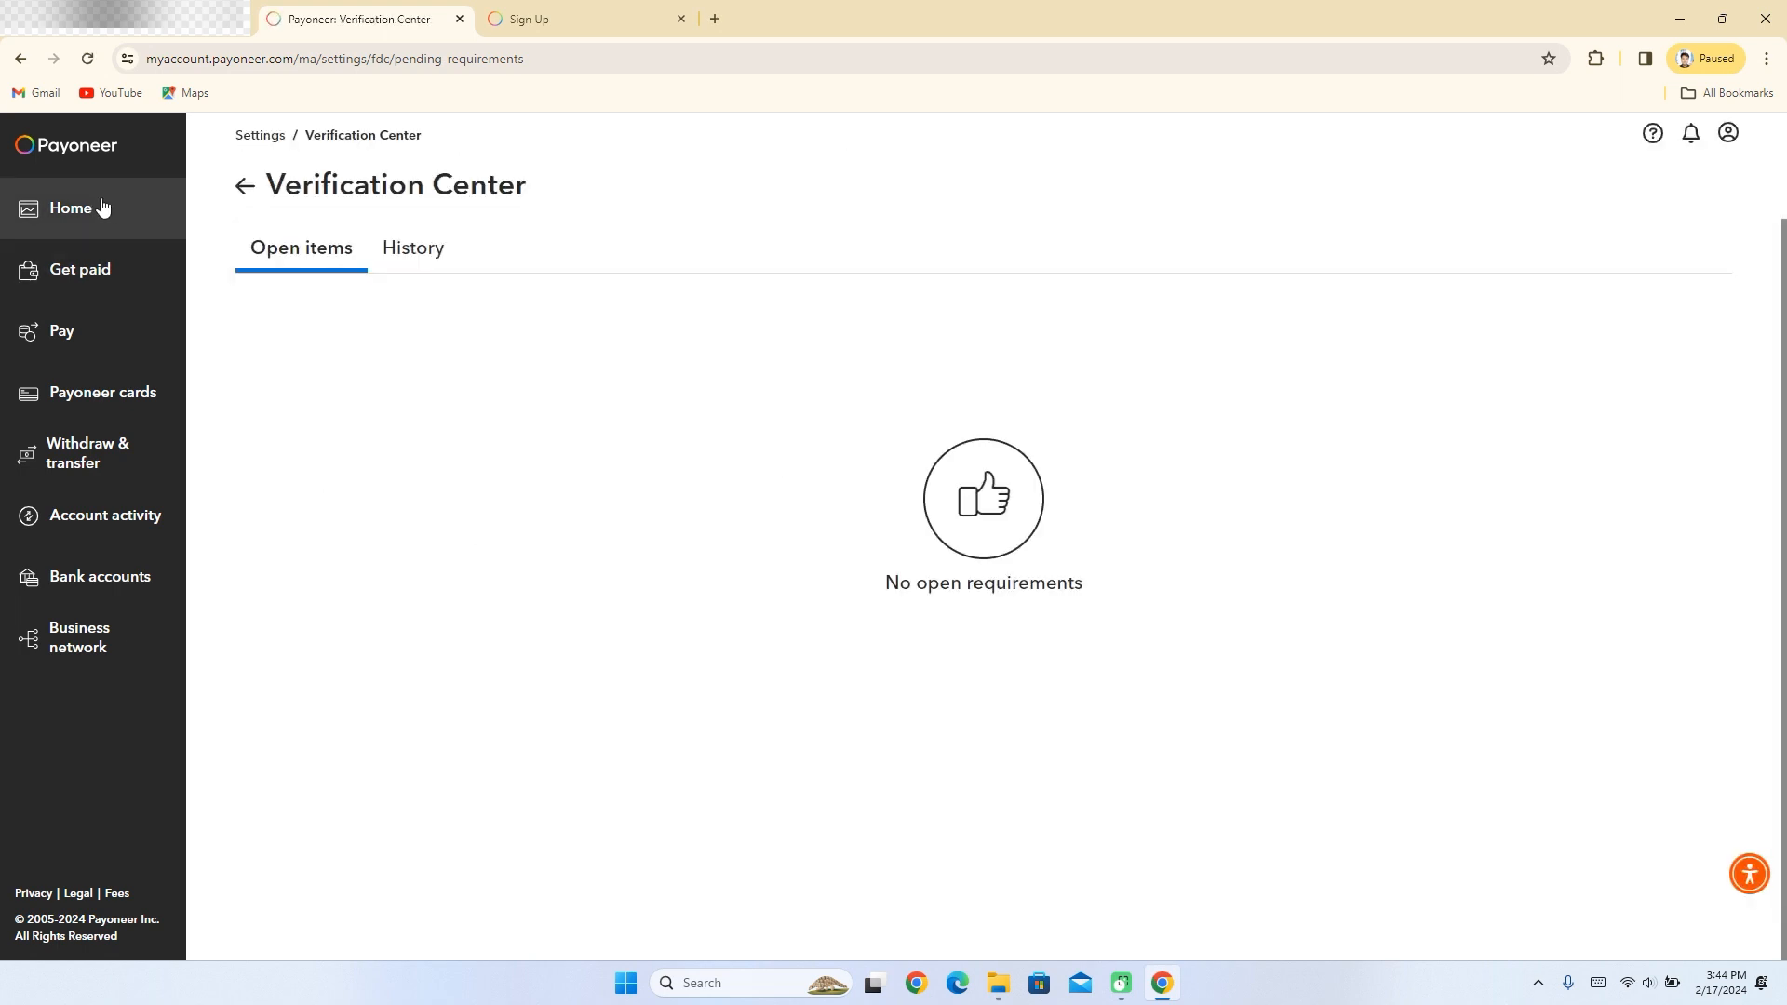
pyautogui.click(141, 214)
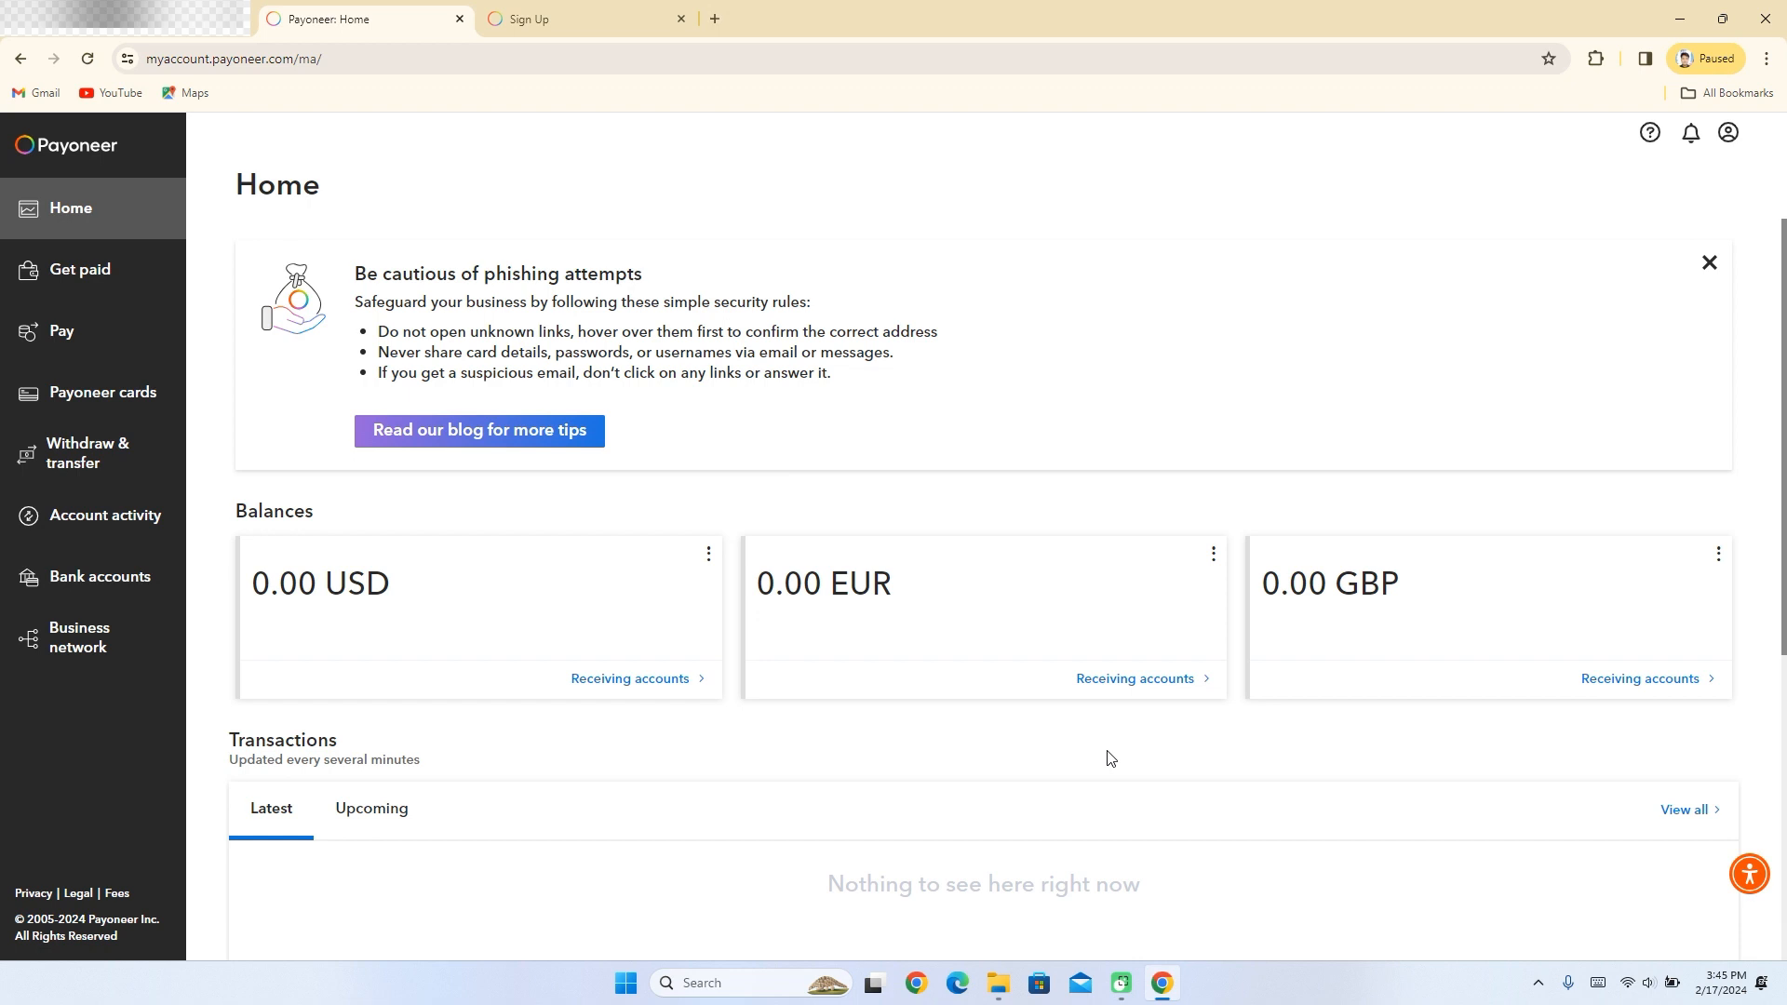
pyautogui.scroll(-2, 1109, 759)
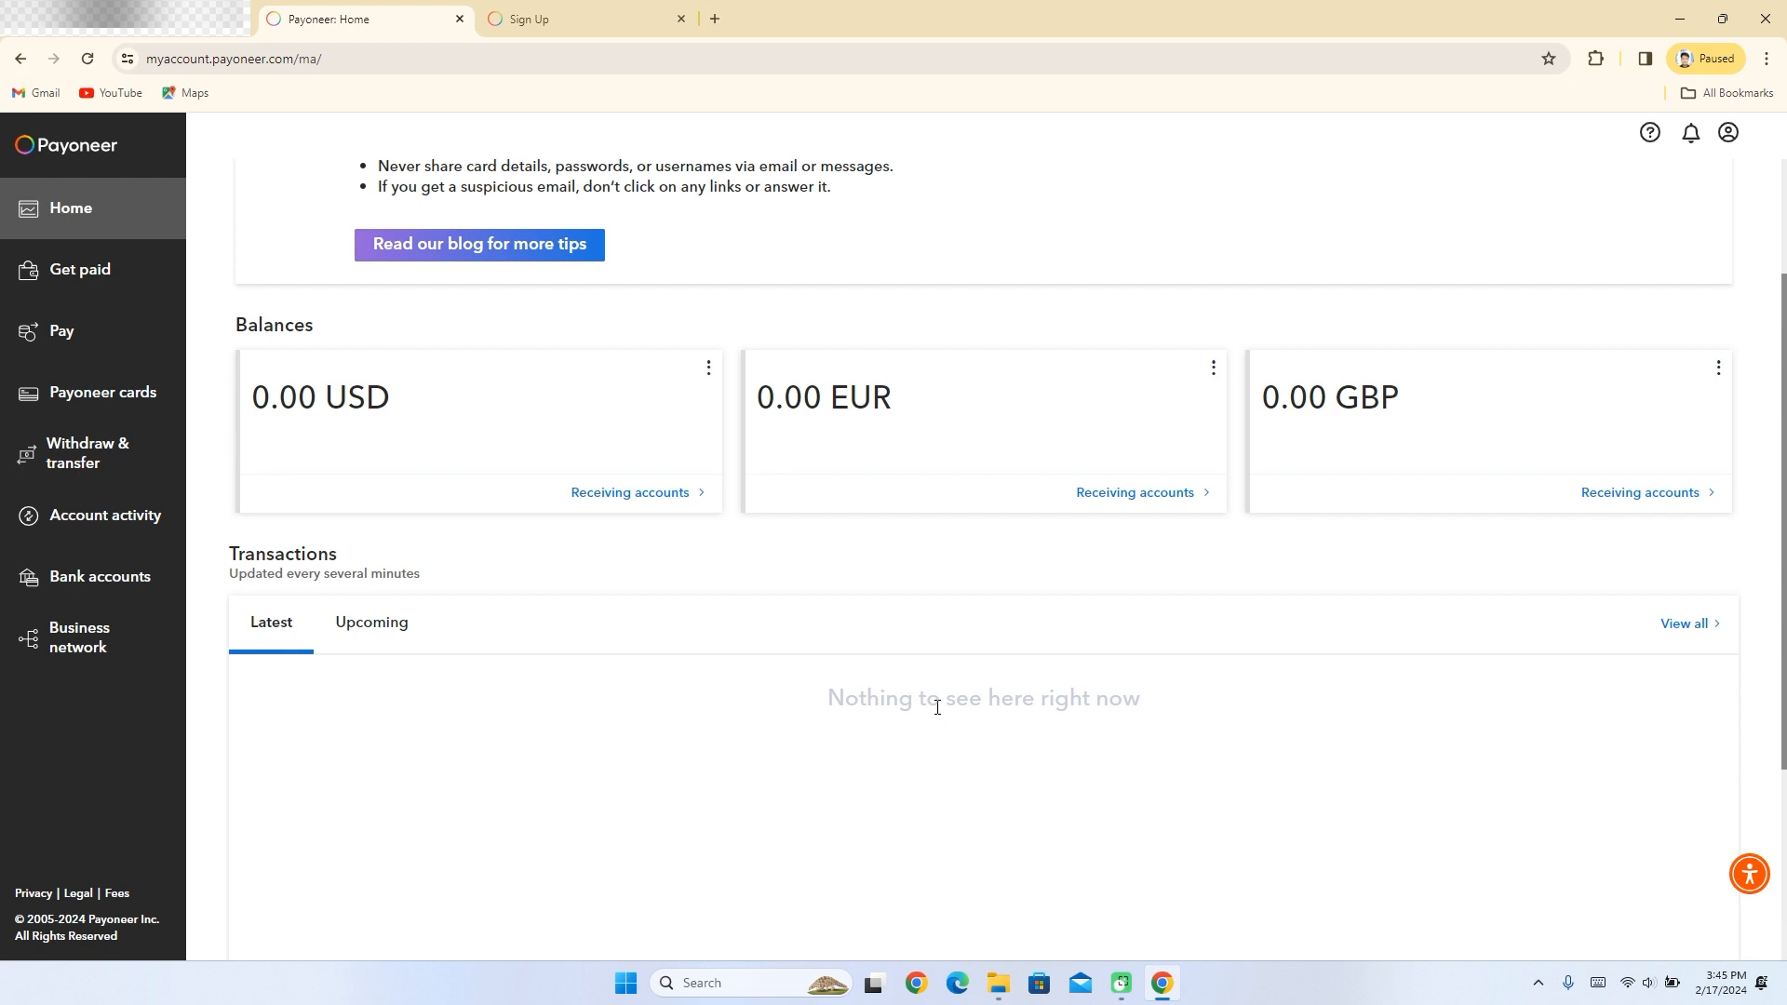
pyautogui.scroll(-2, 801, 670)
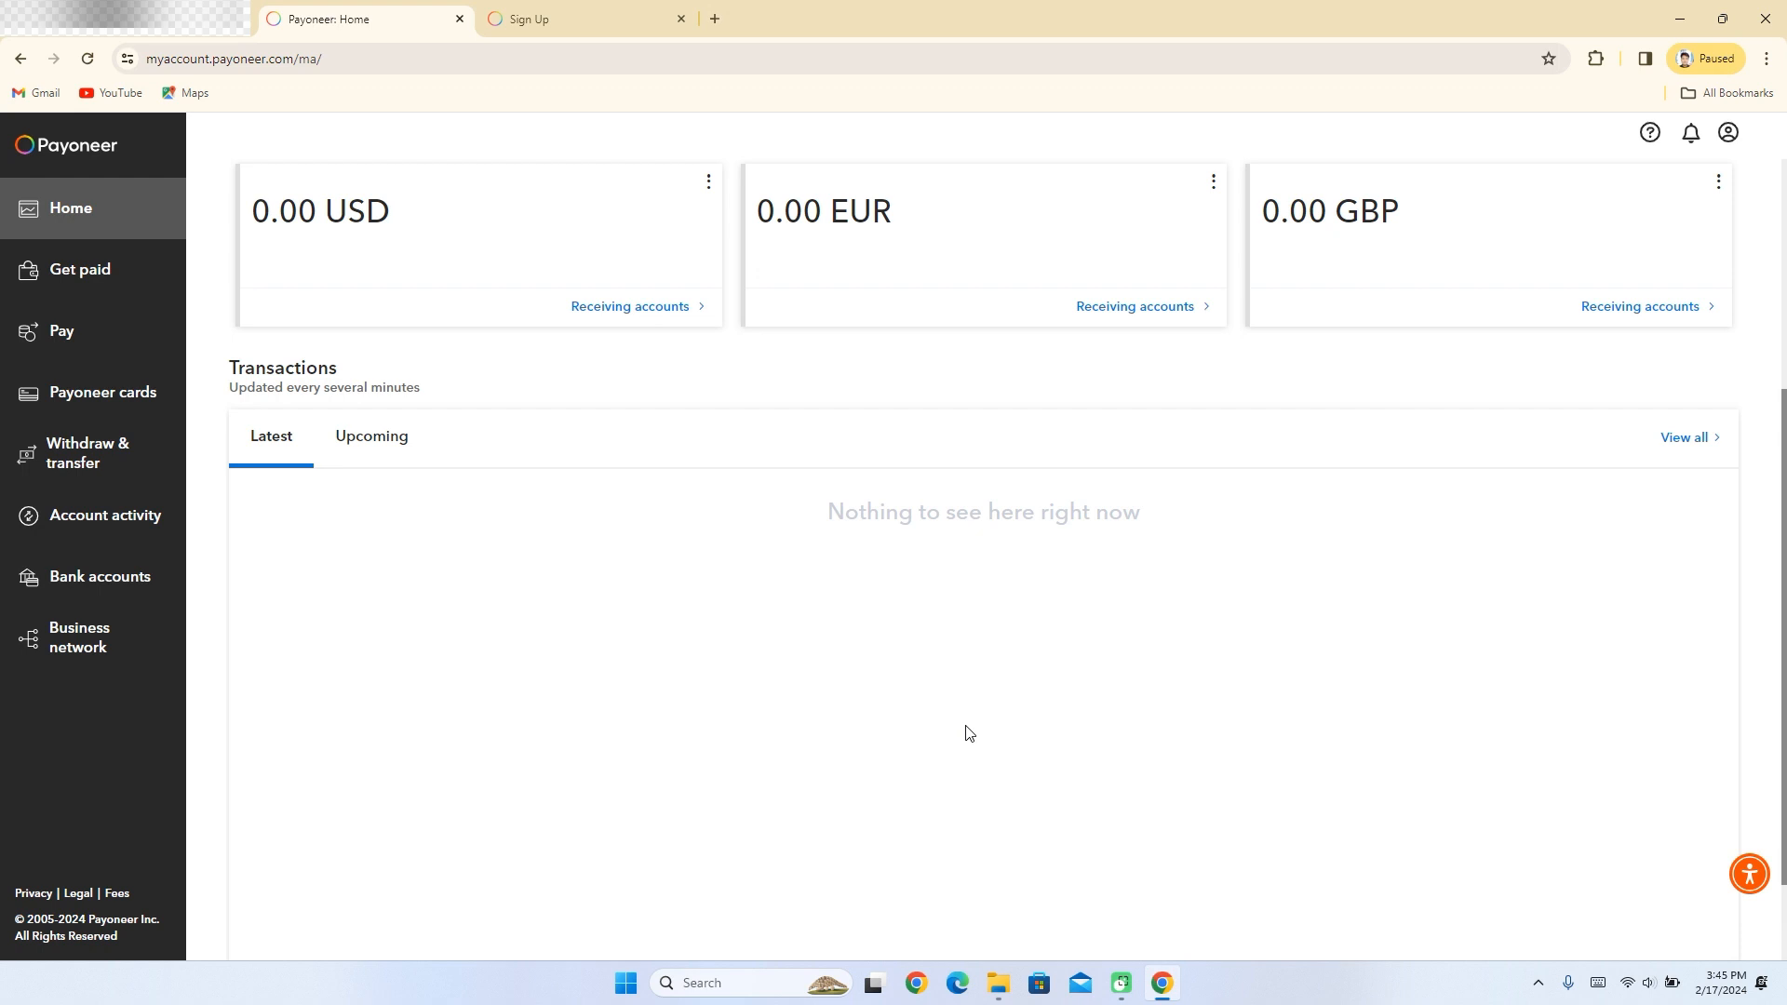
pyautogui.scroll(2, 917, 724)
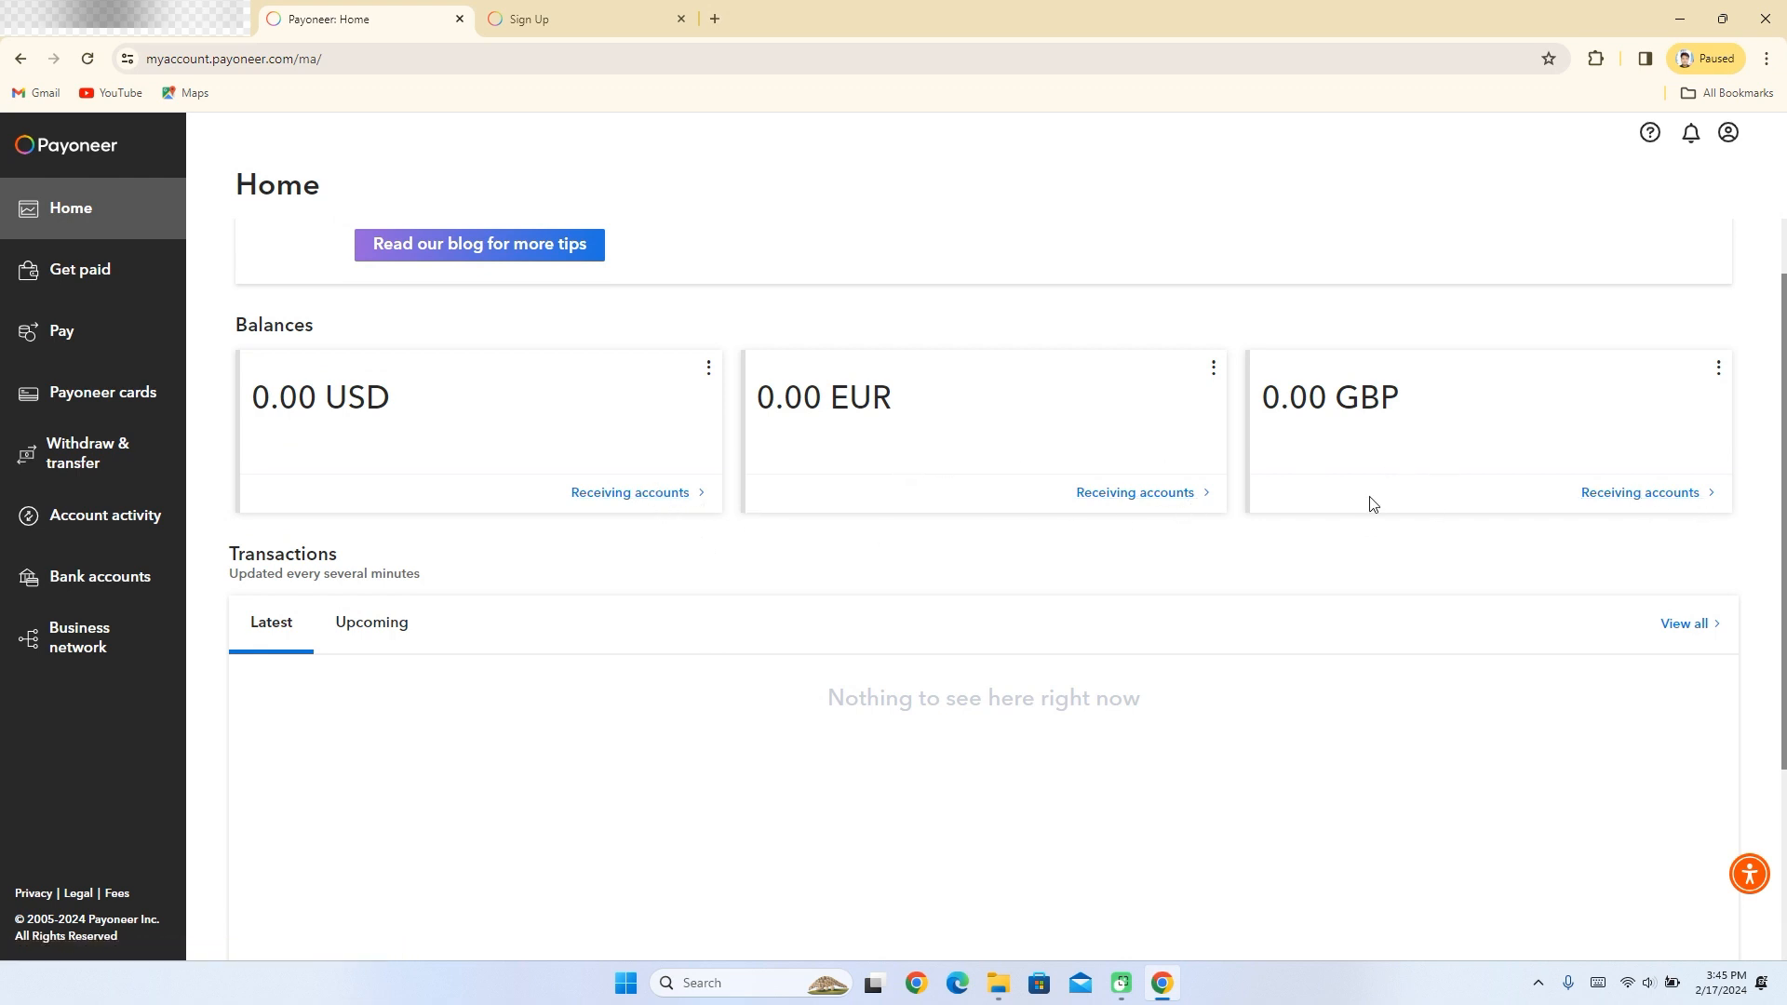
pyautogui.scroll(1, 574, 631)
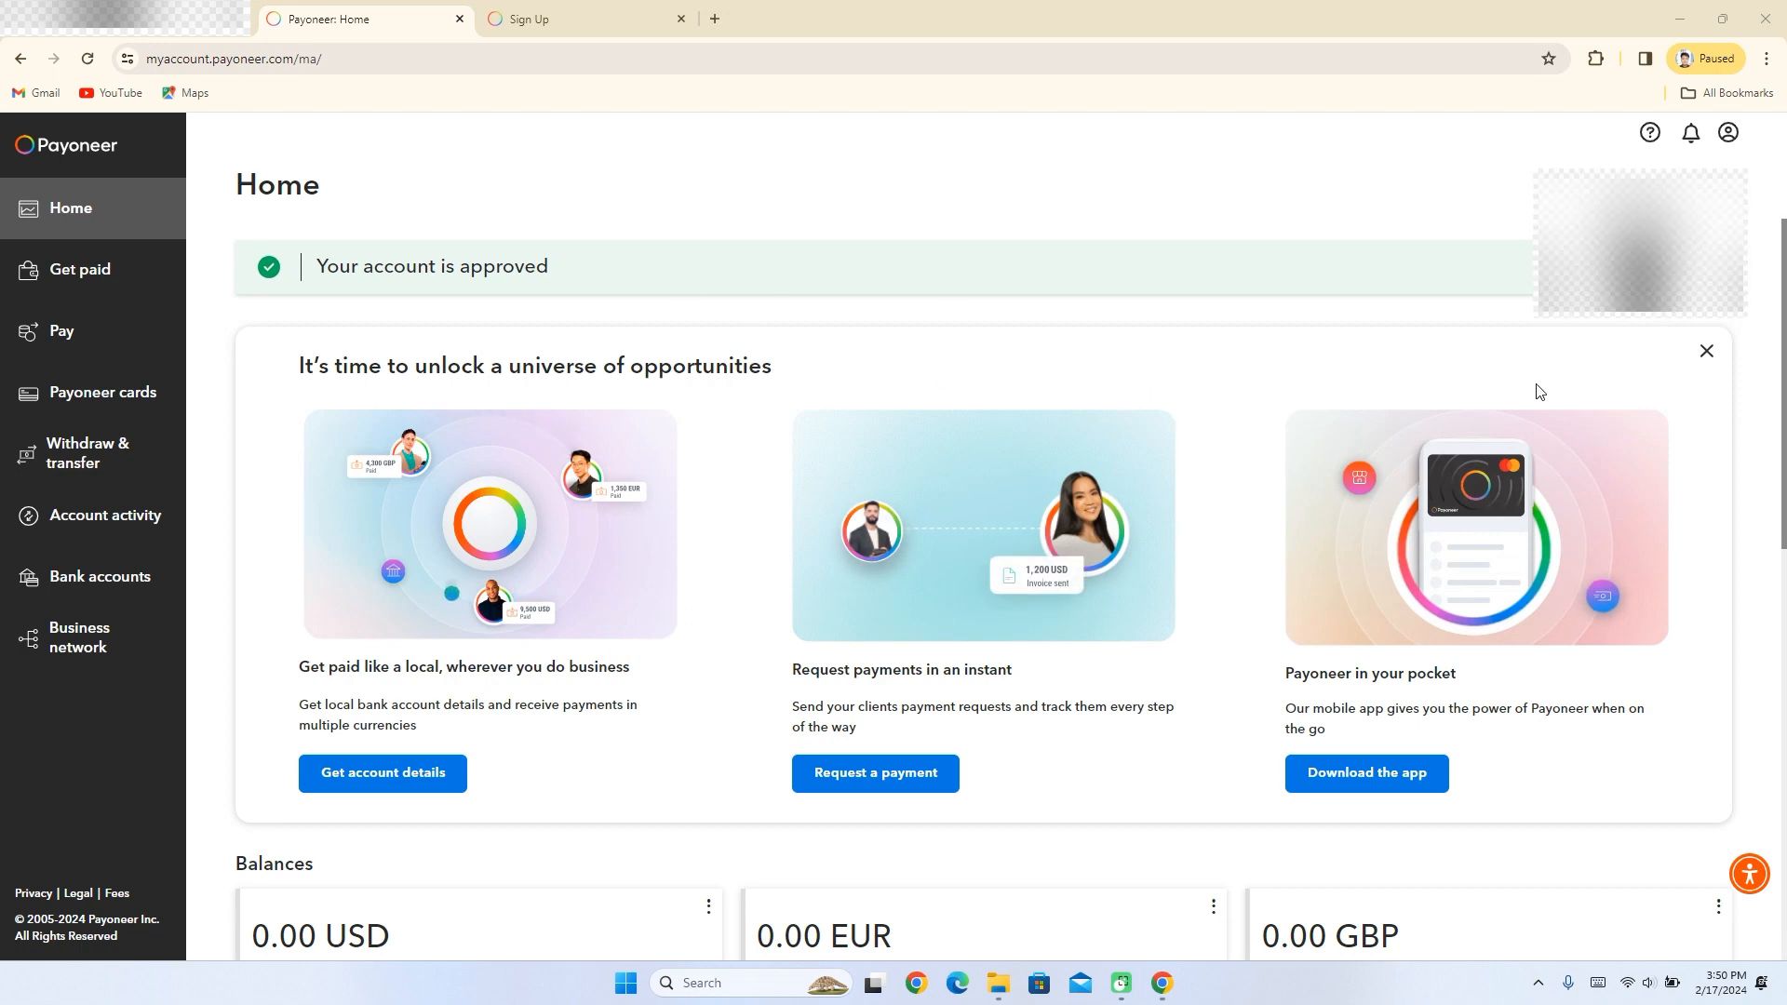
# - Sign out of the Payoneer account
pyautogui.click(1729, 133)
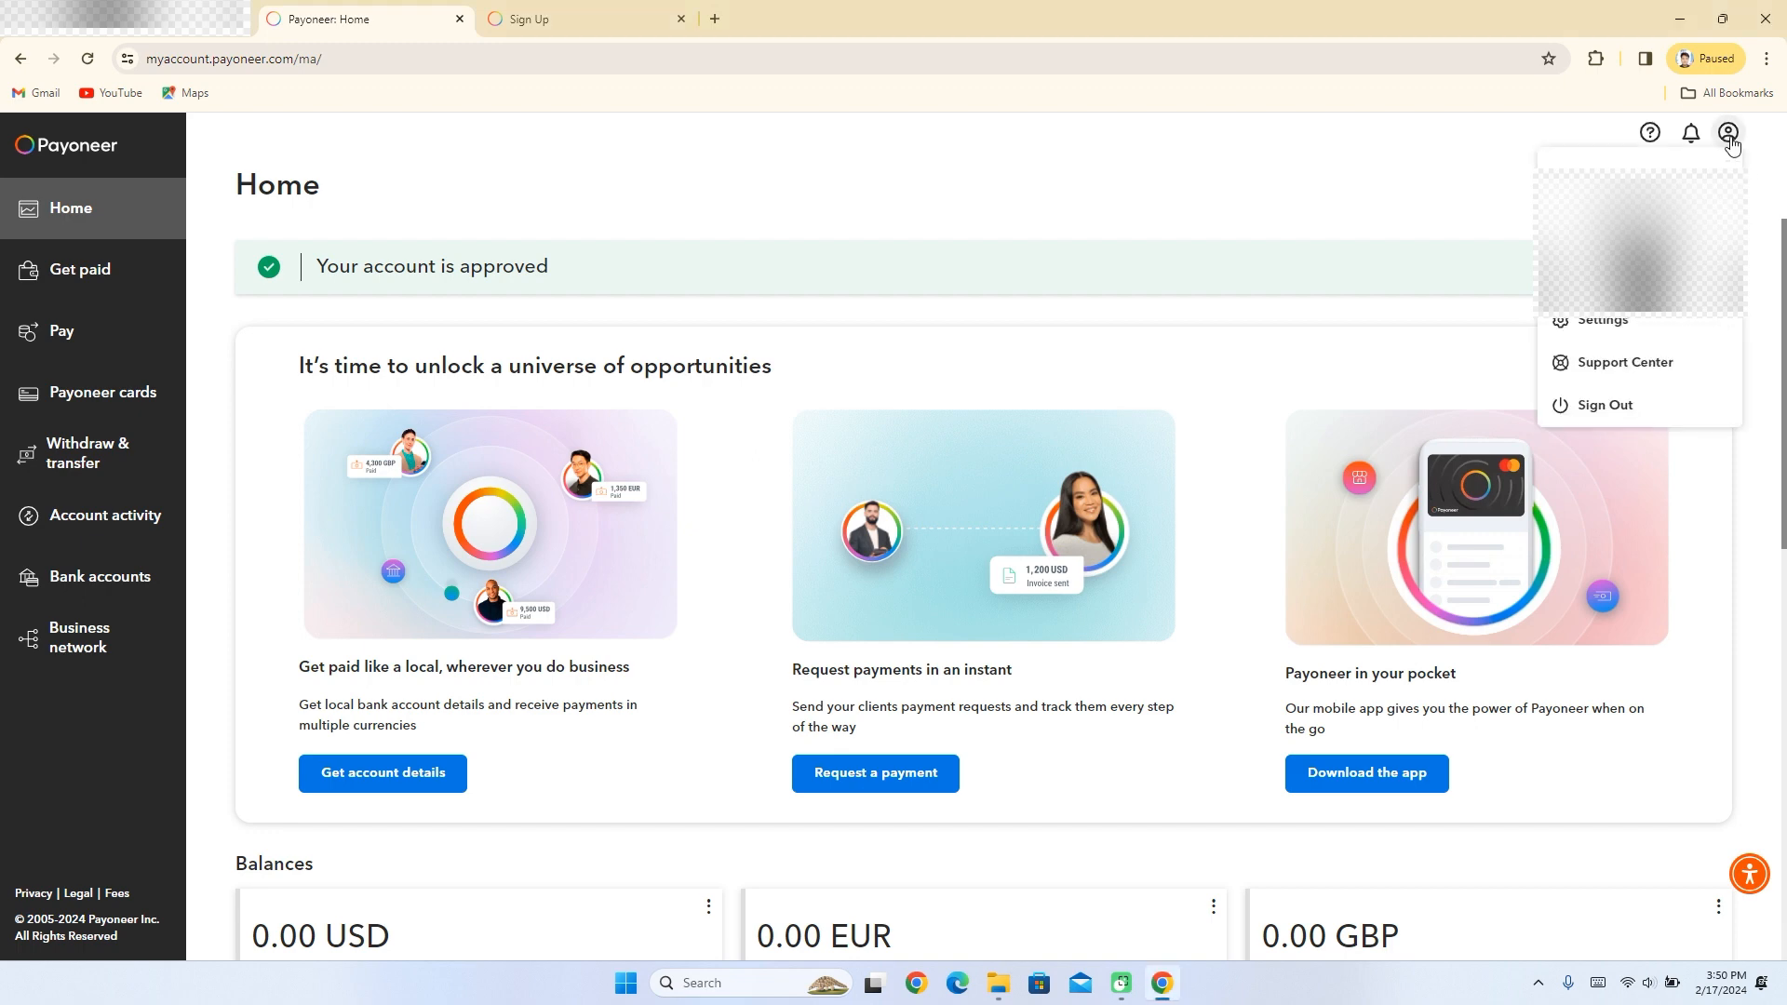
pyautogui.click(1625, 411)
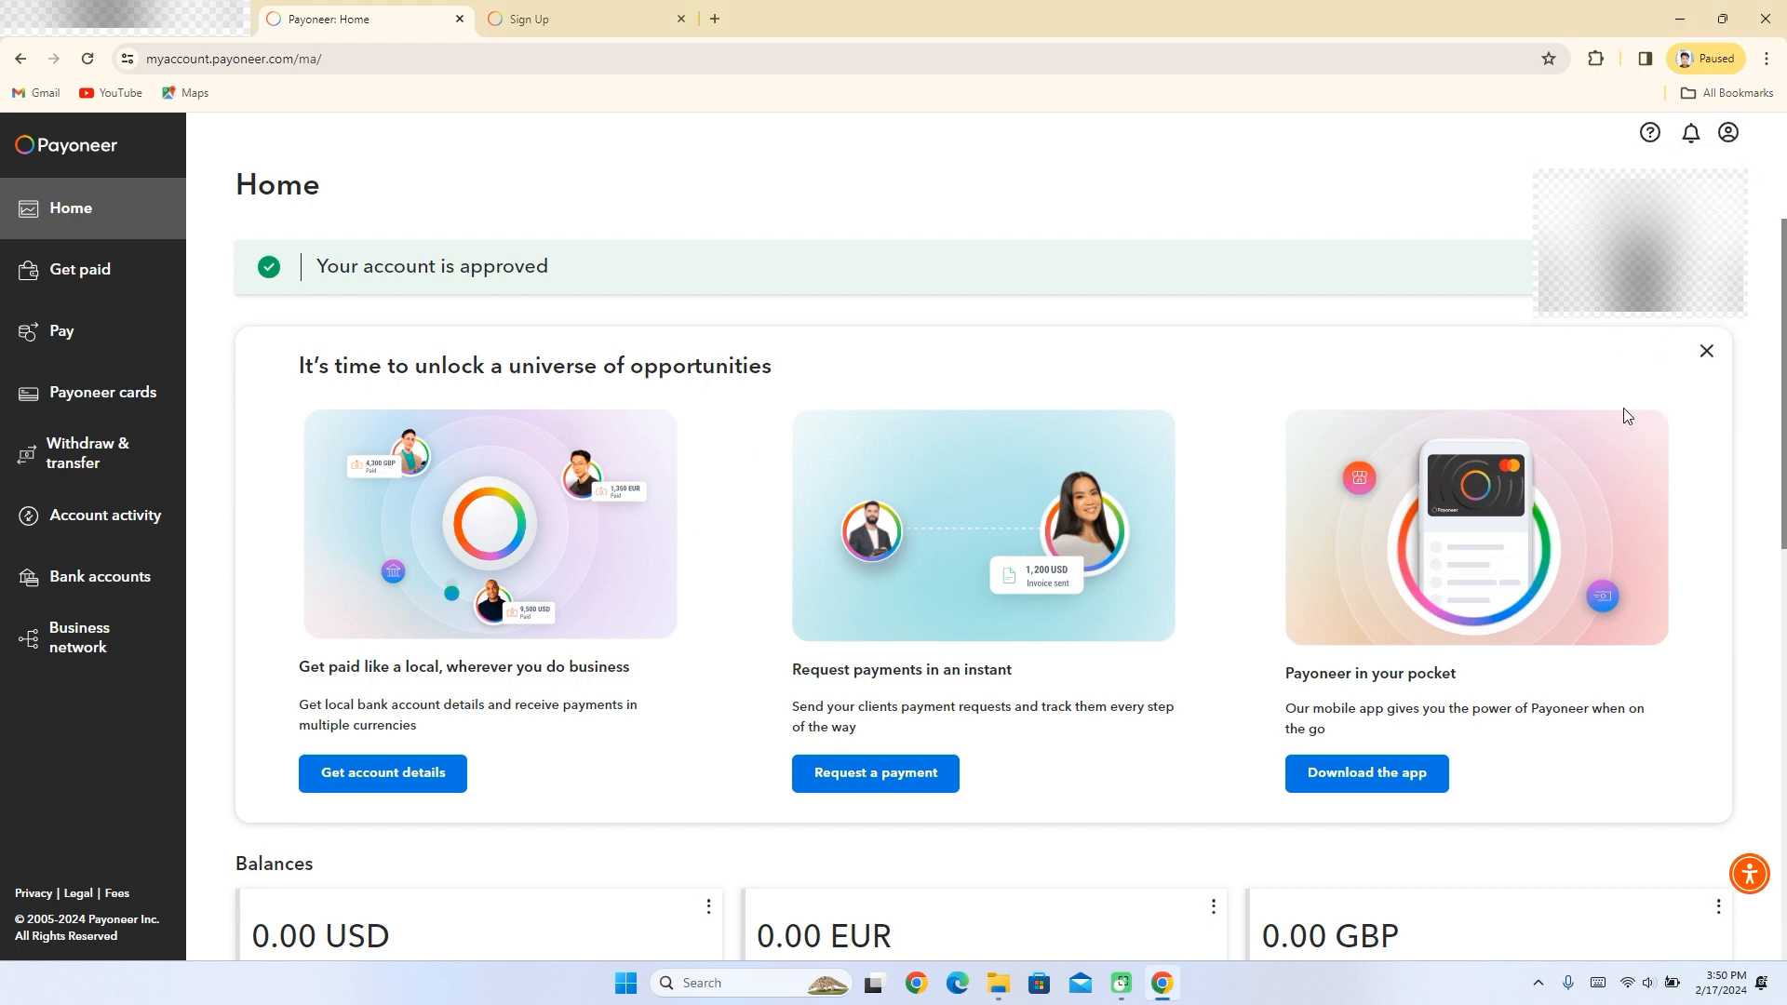